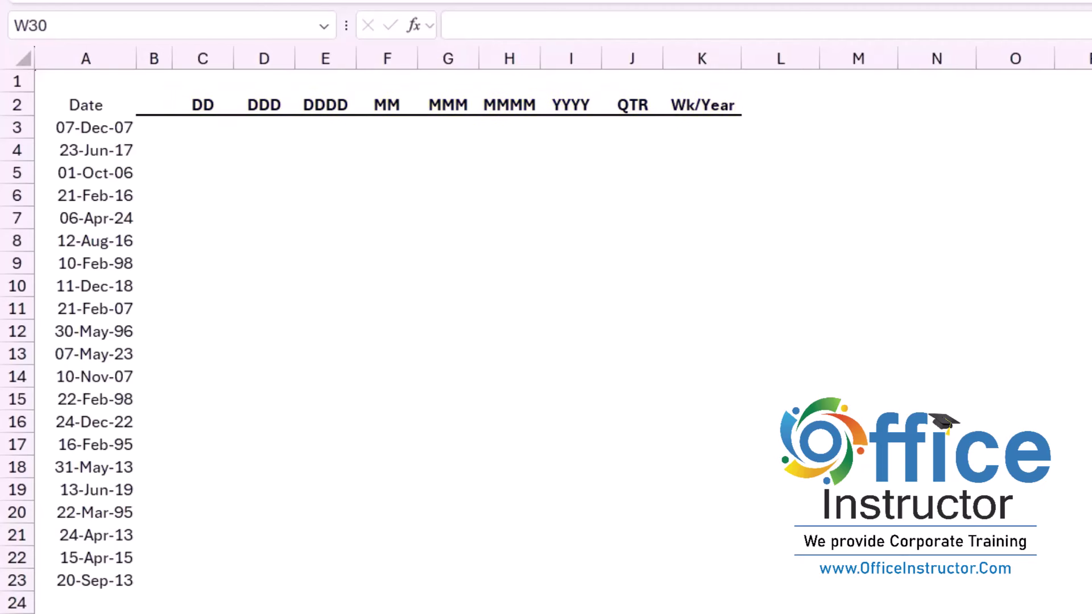
Step: Enter =TEXT(A3:A23,C2:I2) in C3 to extract all the day, month and year formats from the dates
left_click(203, 128)
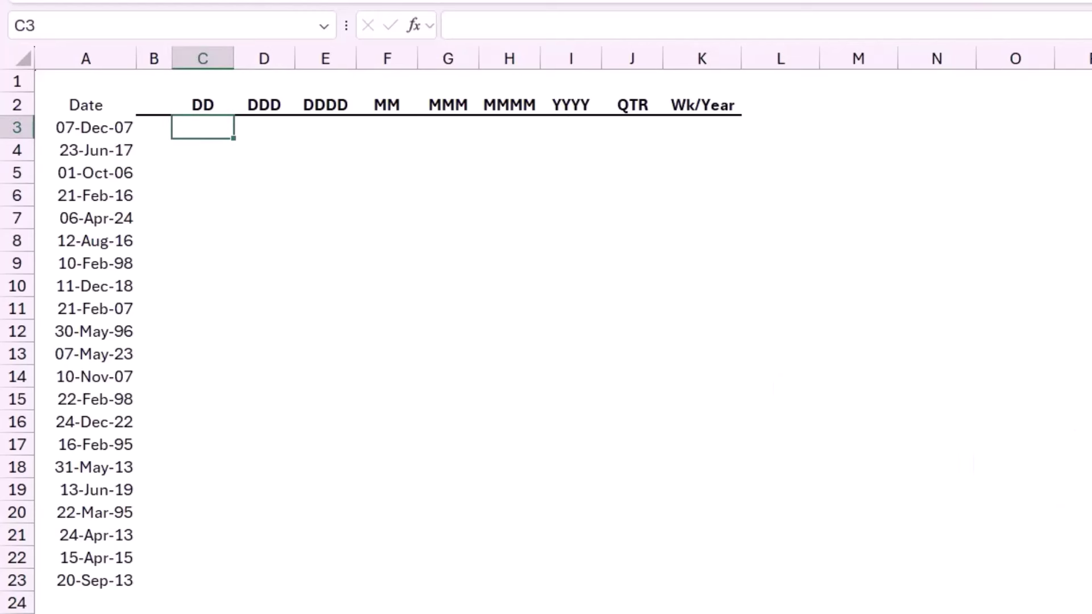
type("=text(")
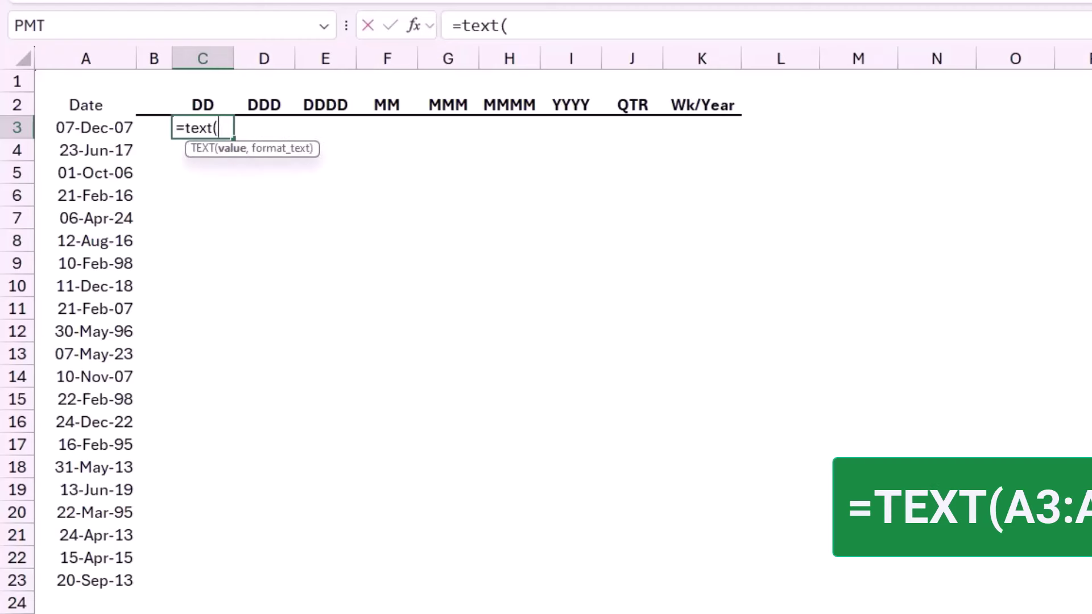
left_click(86, 128)
left_click_drag(85, 127, 85, 580)
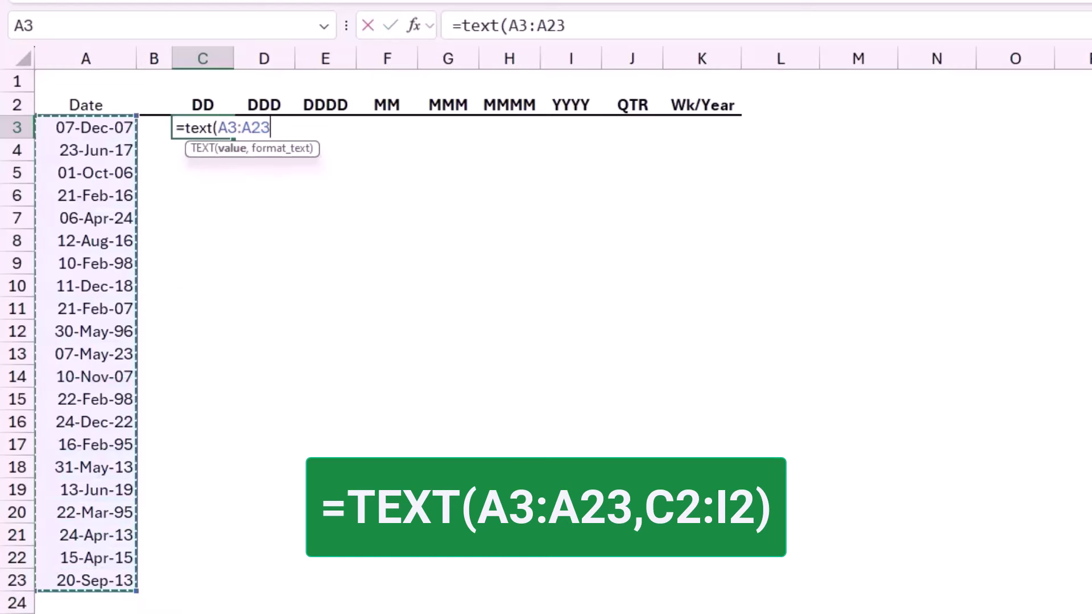
type(",")
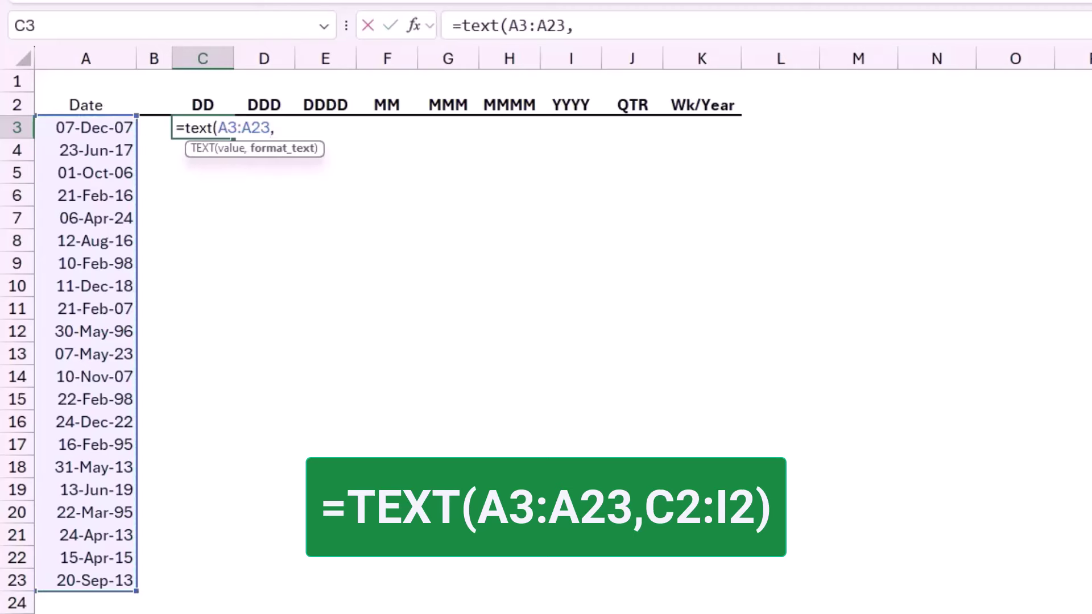
left_click_drag(202, 104, 571, 104)
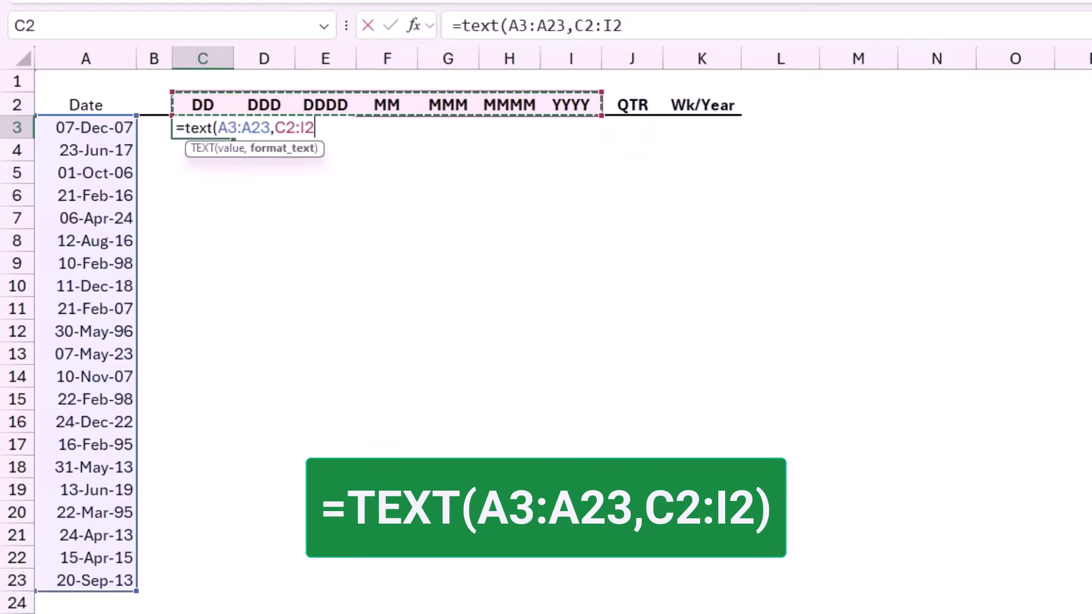
type(")")
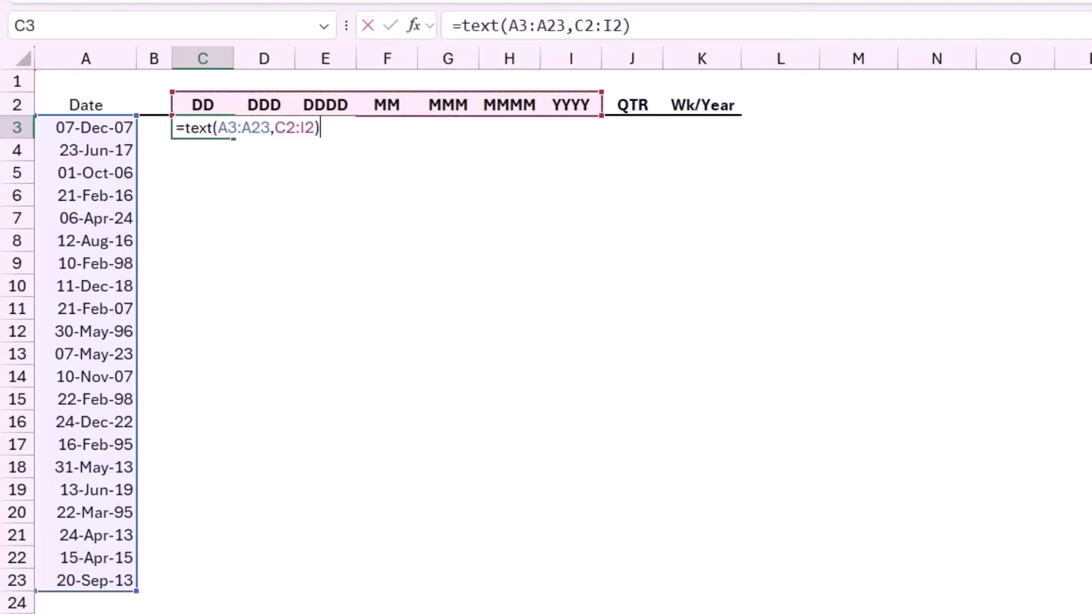
key("Return")
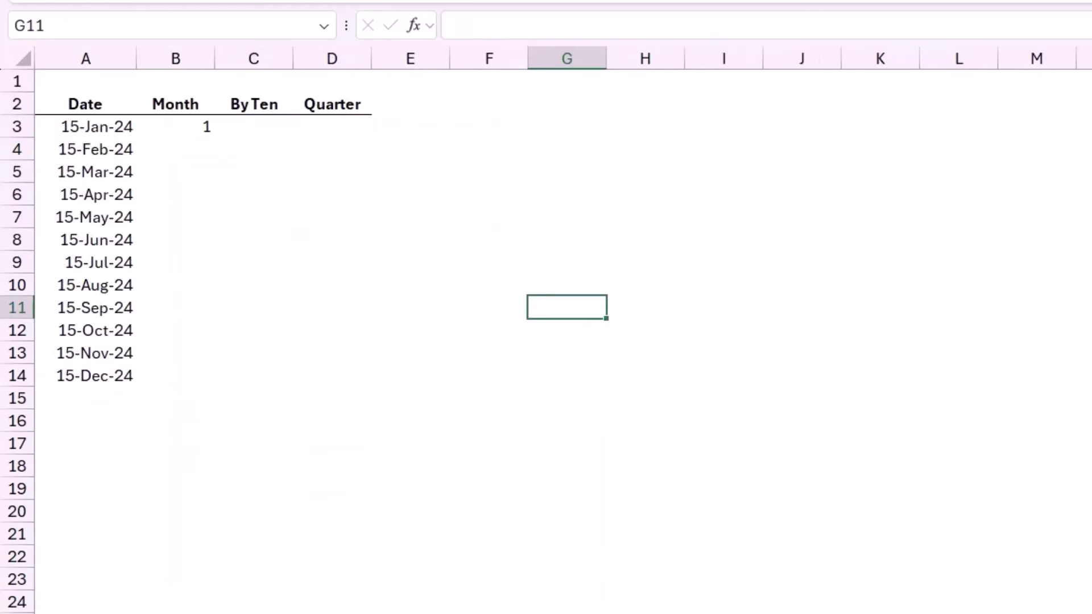
Step: Fill the Month formula in B3 down to row 14, and fill the By Ten column from C3 to C14 with =B3*10
left_click(175, 127)
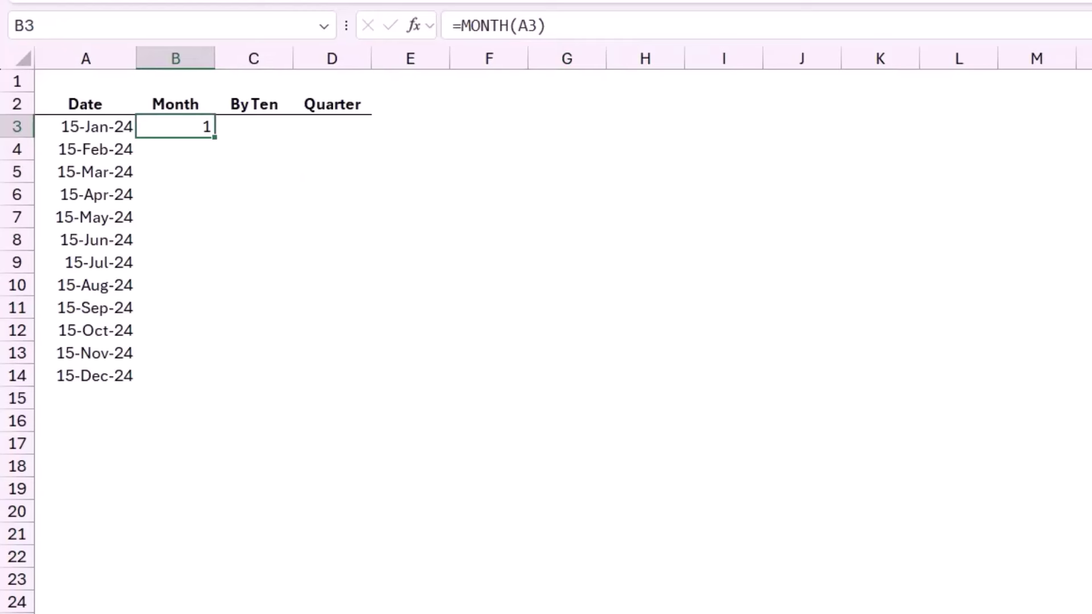
double_click(214, 137)
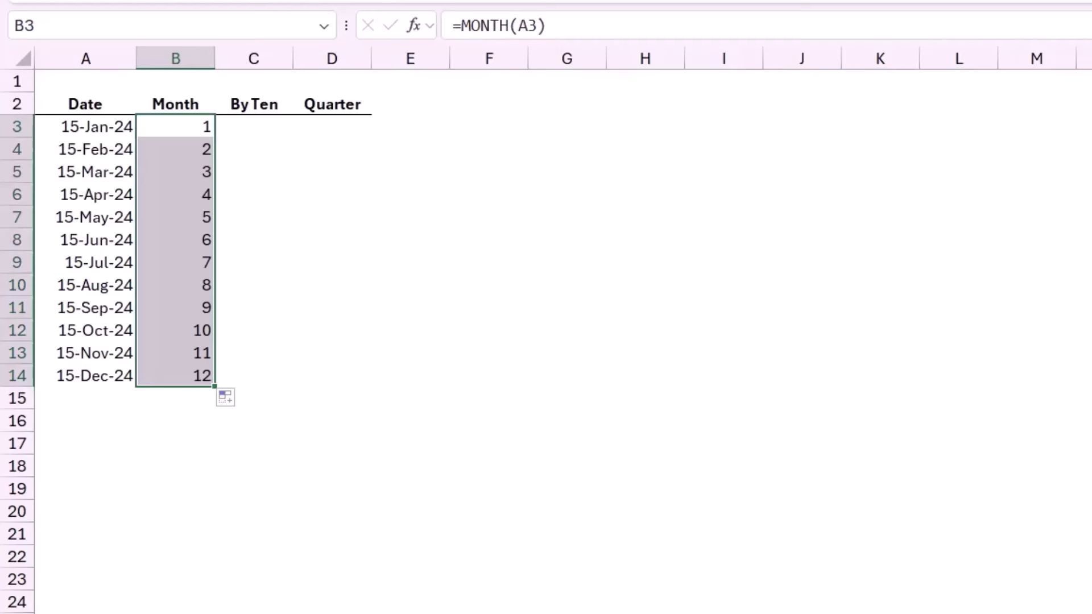
left_click(254, 126)
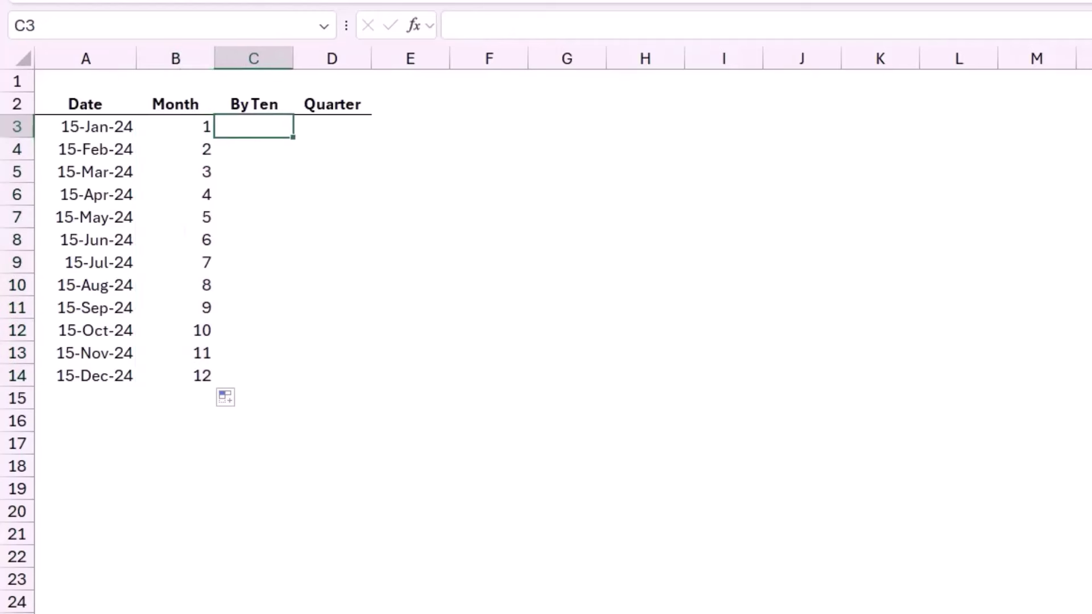
key("F2")
type("=")
key("Left")
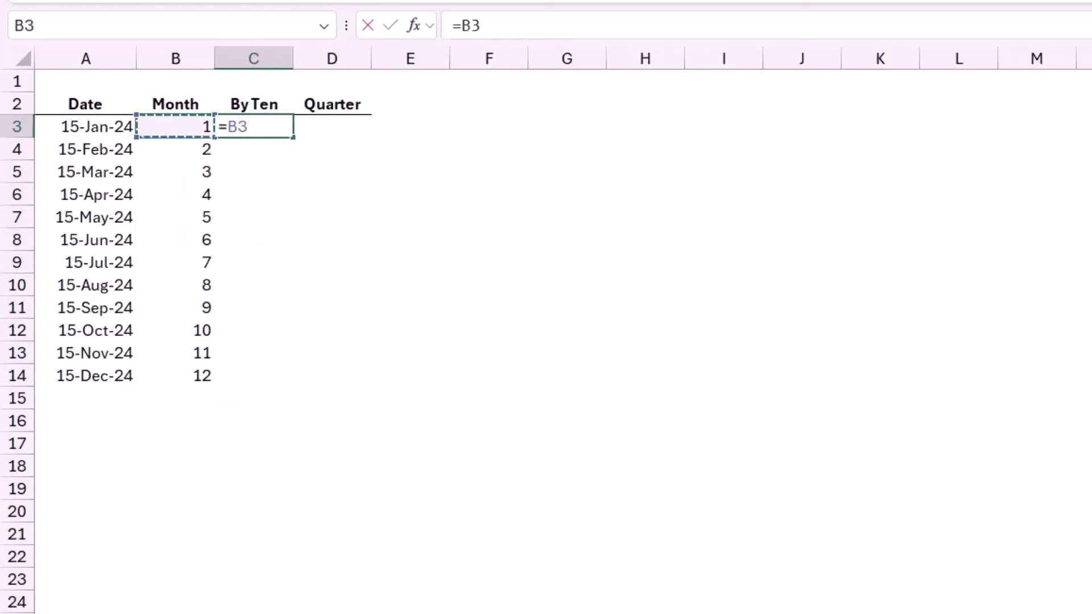
type("*10")
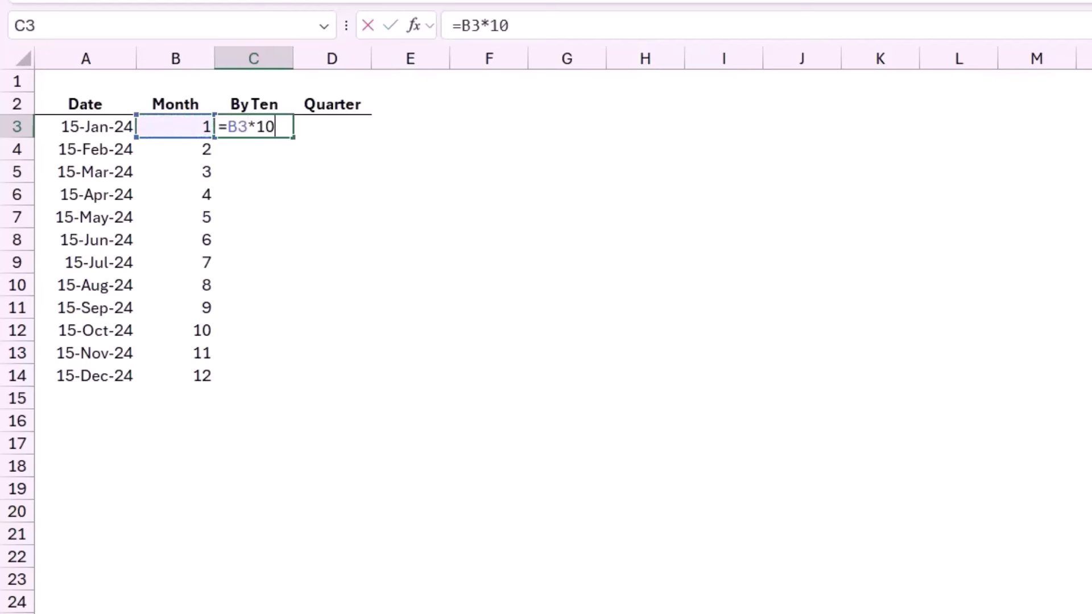
key("ctrl+Return")
left_click_drag(293, 137, 287, 378)
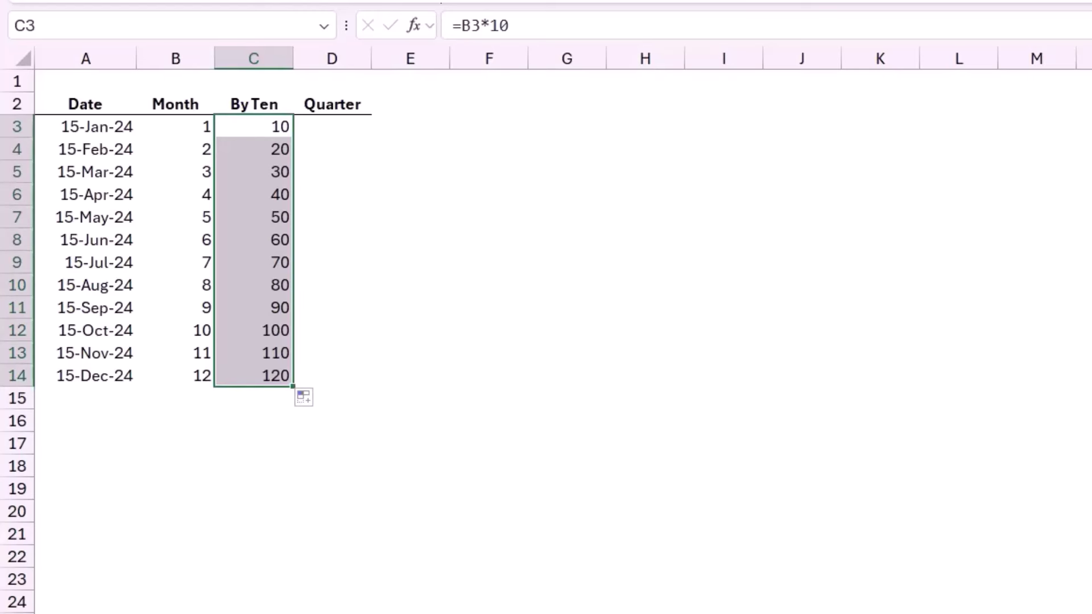
Step: Enter =MONTH(C3) in D3 of the Quarter column and fill it down to row 14
key("Right")
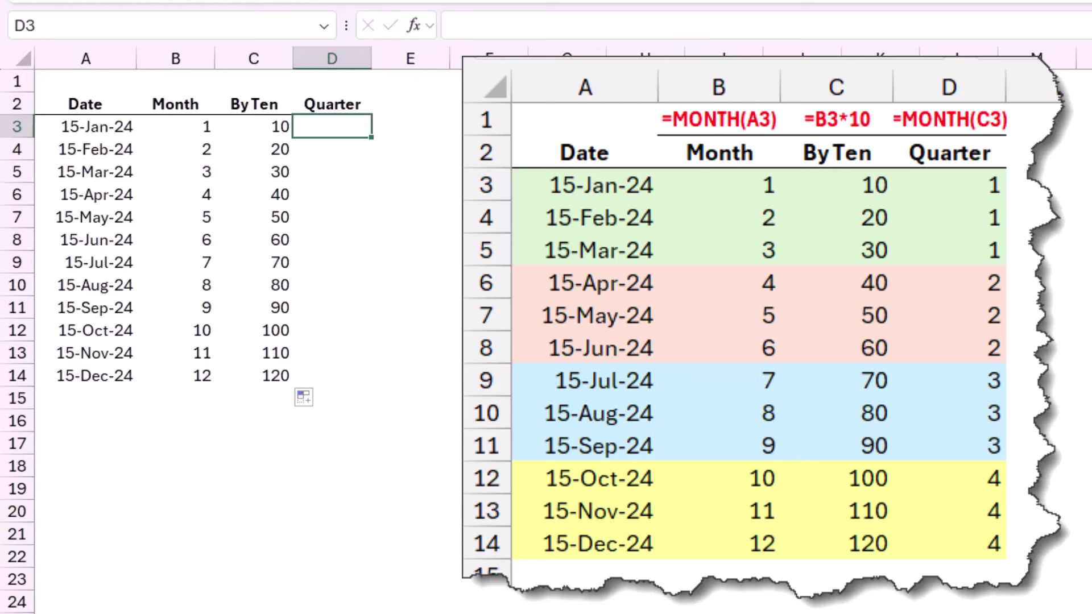
type("=month")
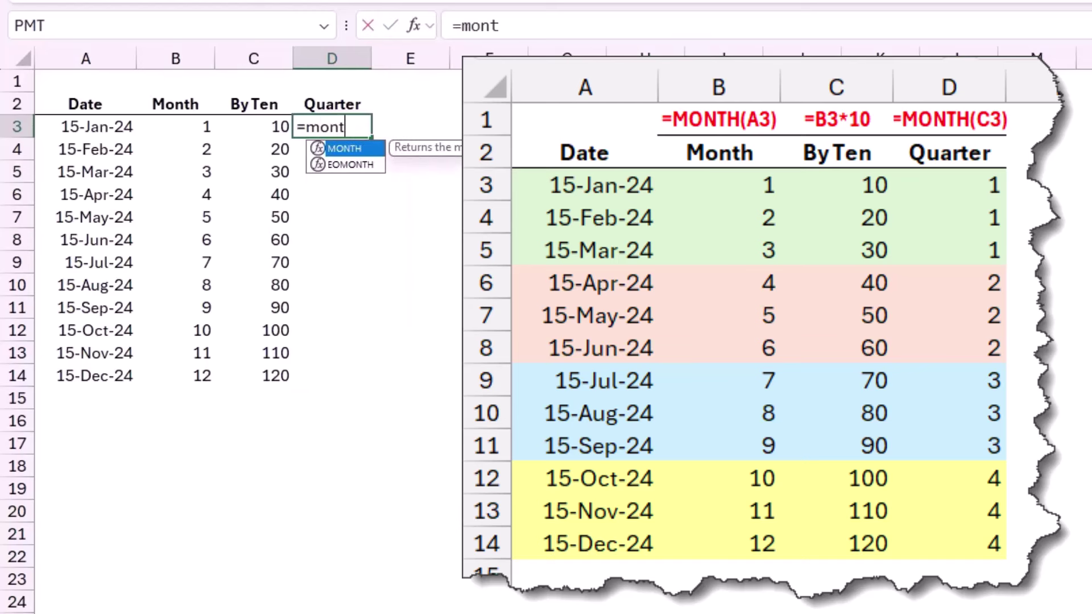
key("Tab")
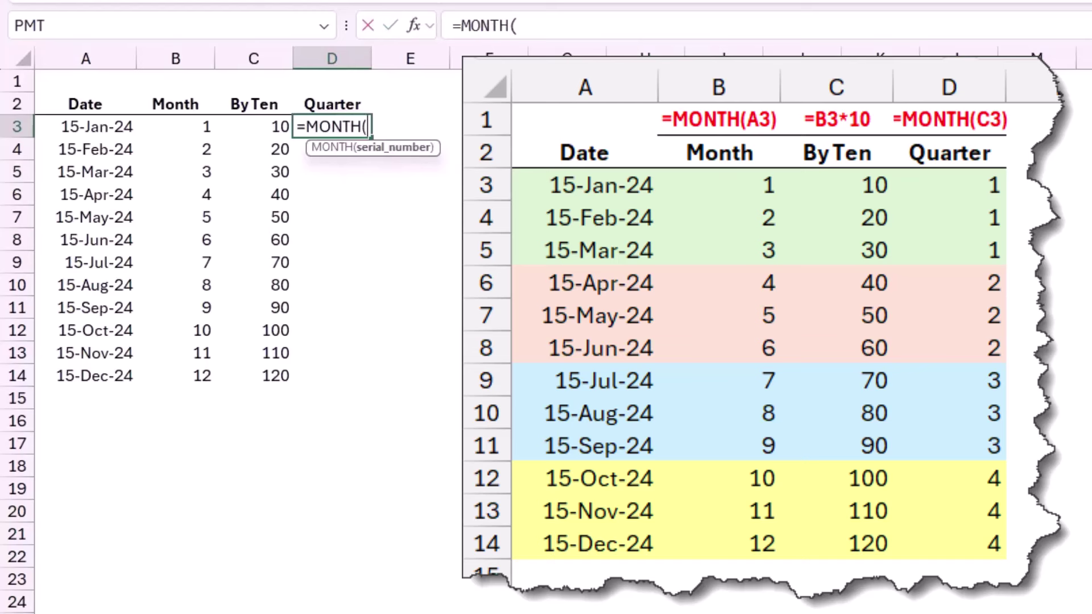
key("Left")
type(")")
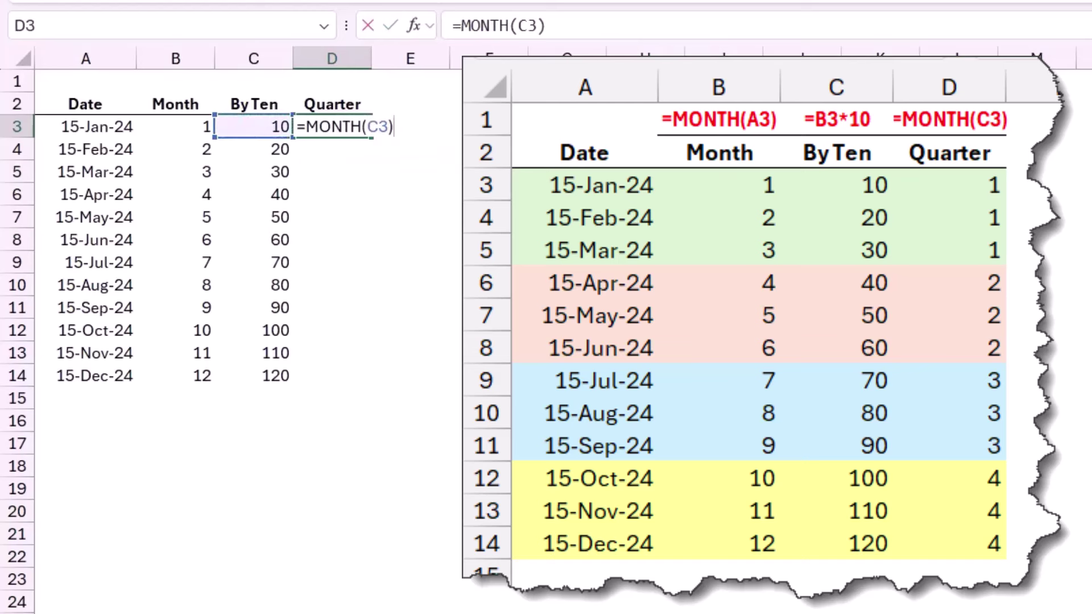
key("ctrl+Return")
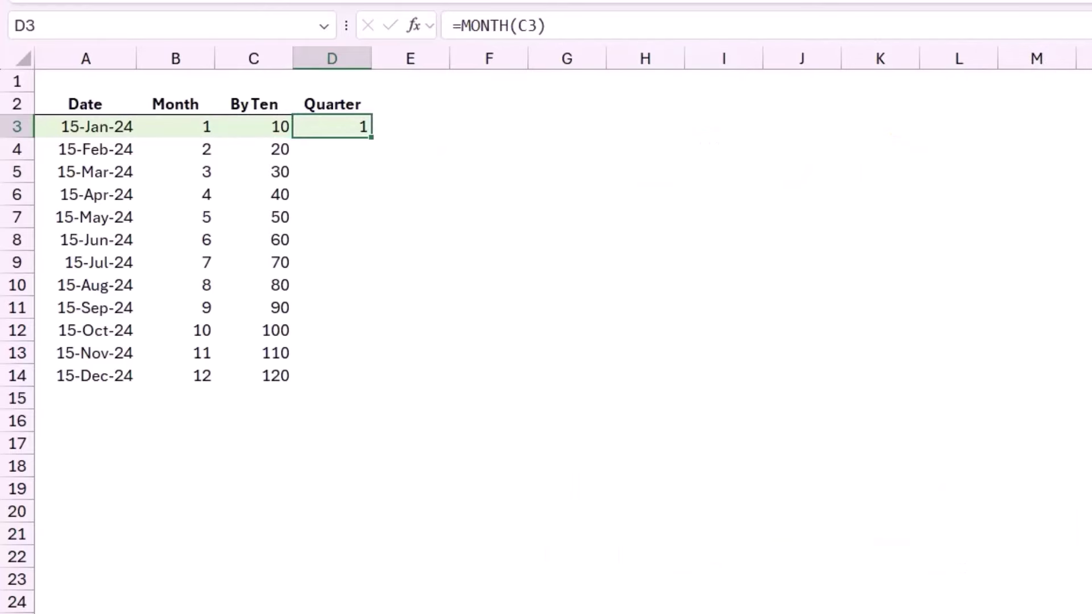
double_click(371, 137)
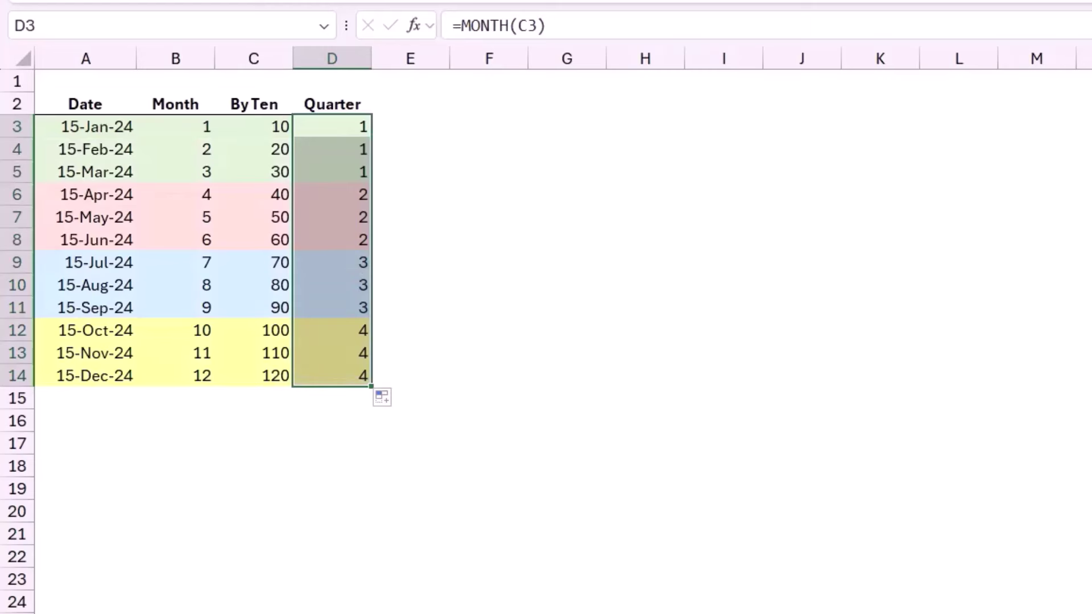
Step: On the sheet with the DD to Wk/Year headings, enter =MONTH(MONTH(A3:A23)*10) in J3 under QTR
key("ctrl+Down")
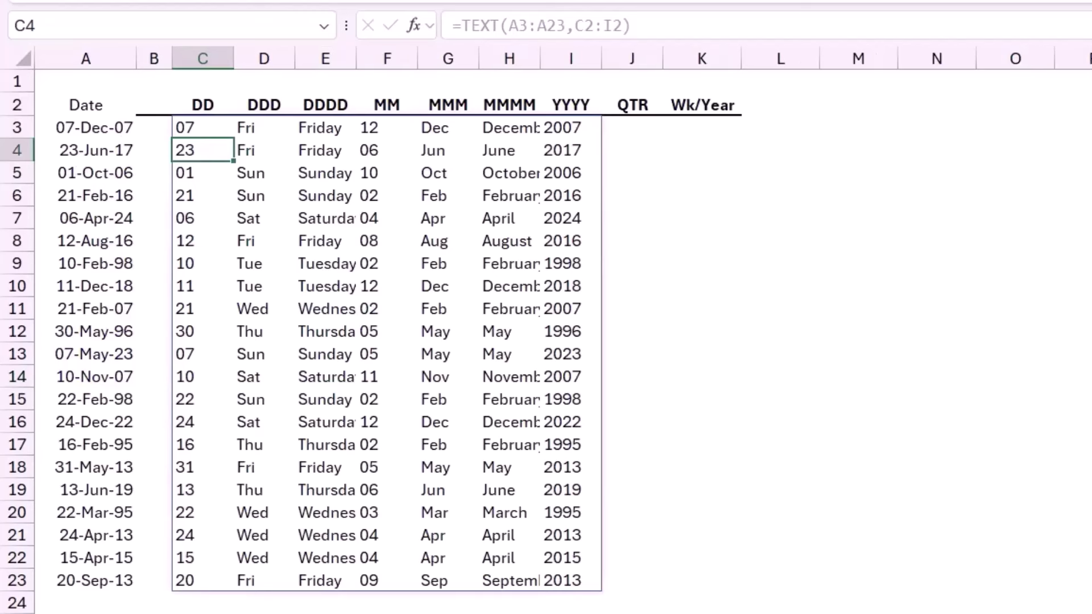
left_click(632, 128)
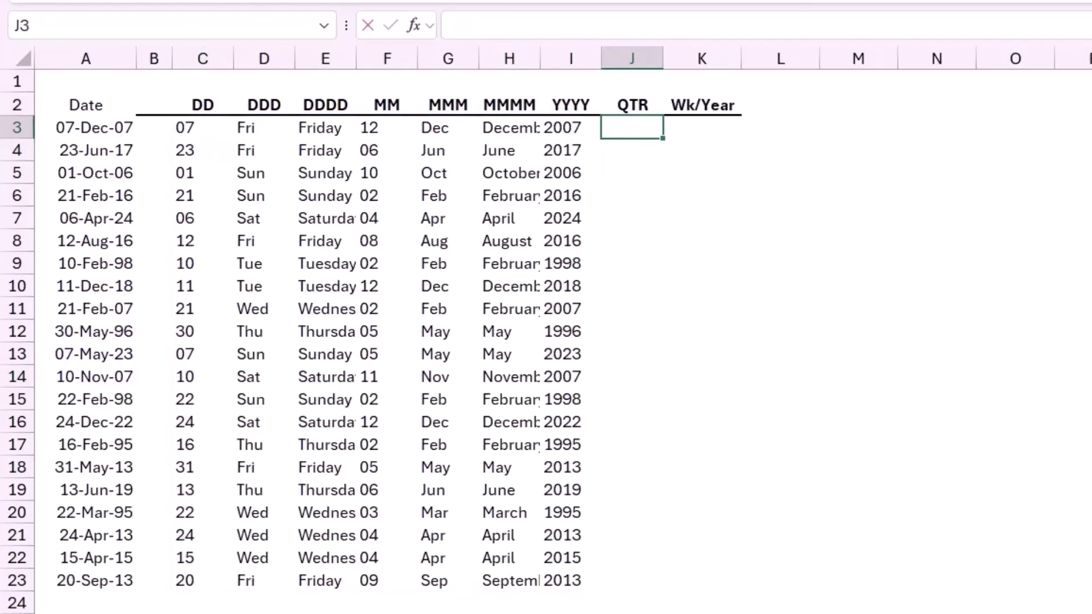
type("=MONTH(")
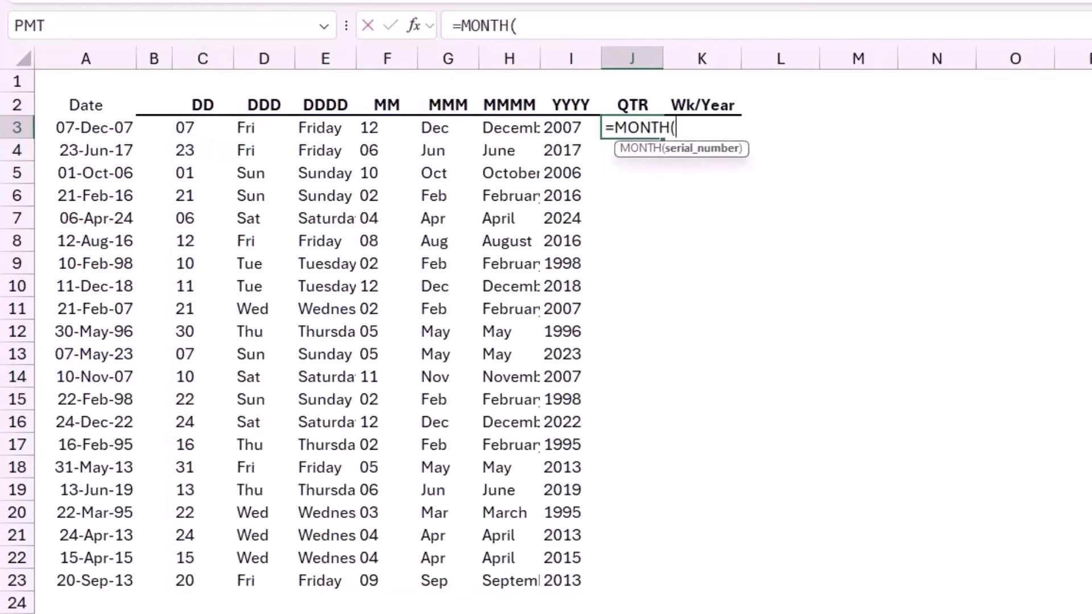
type("Month(")
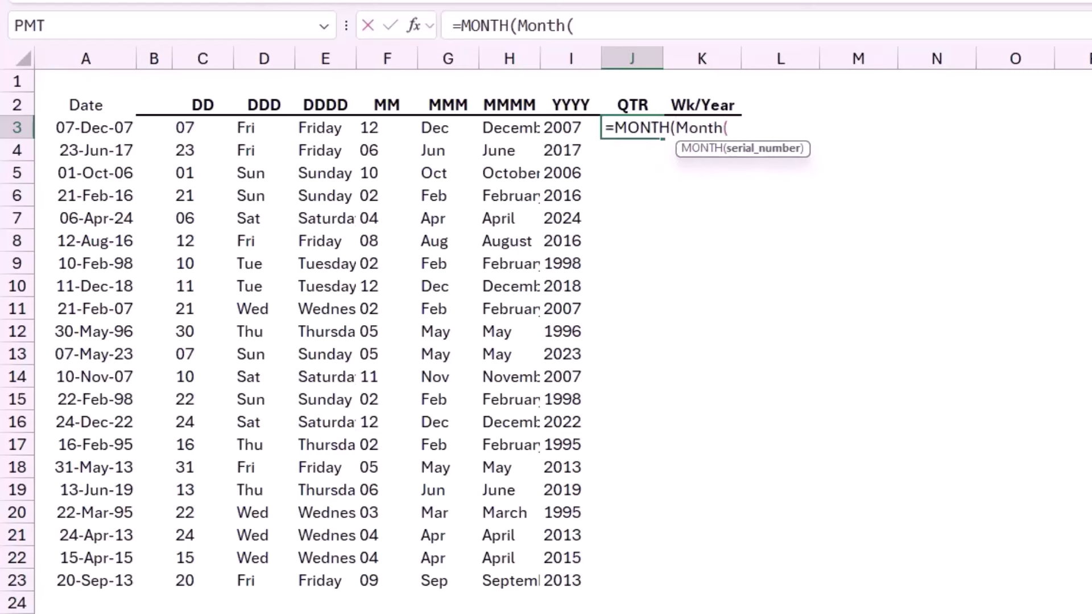
left_click_drag(94, 127, 94, 580)
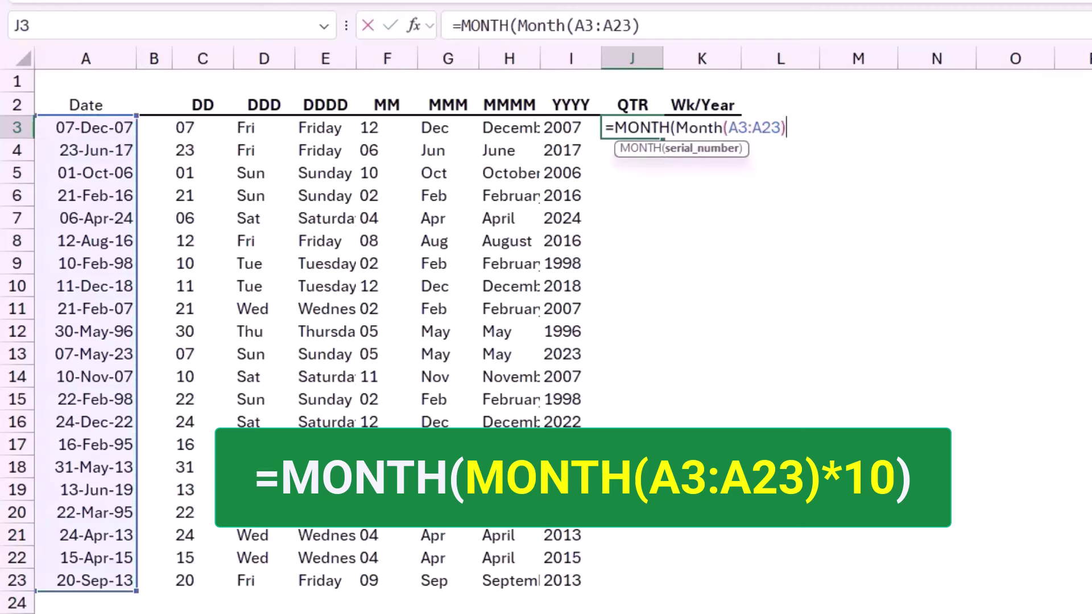
type("*10)")
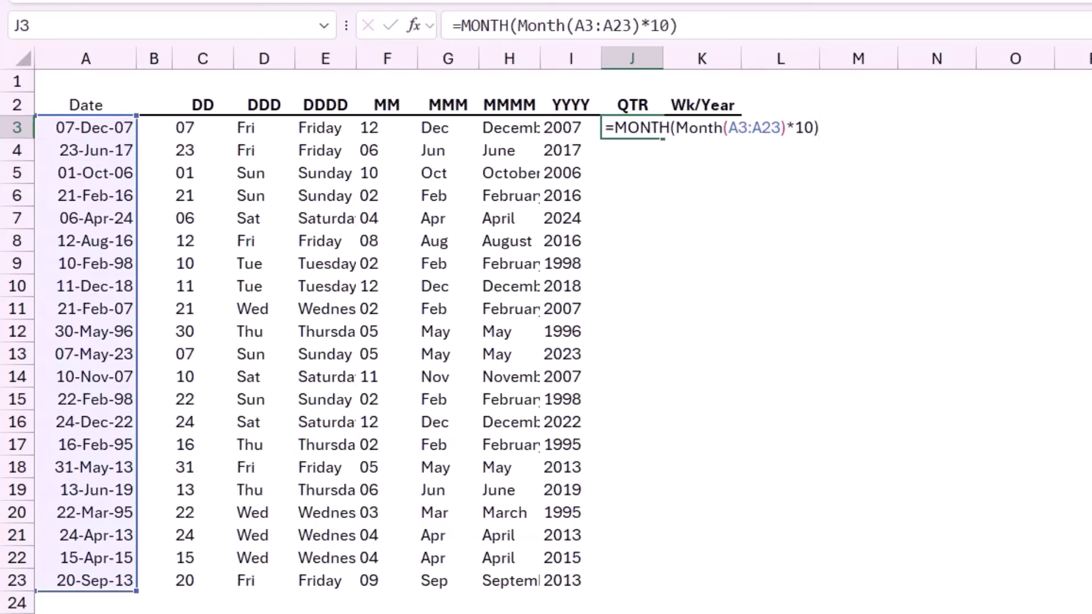
key("Return")
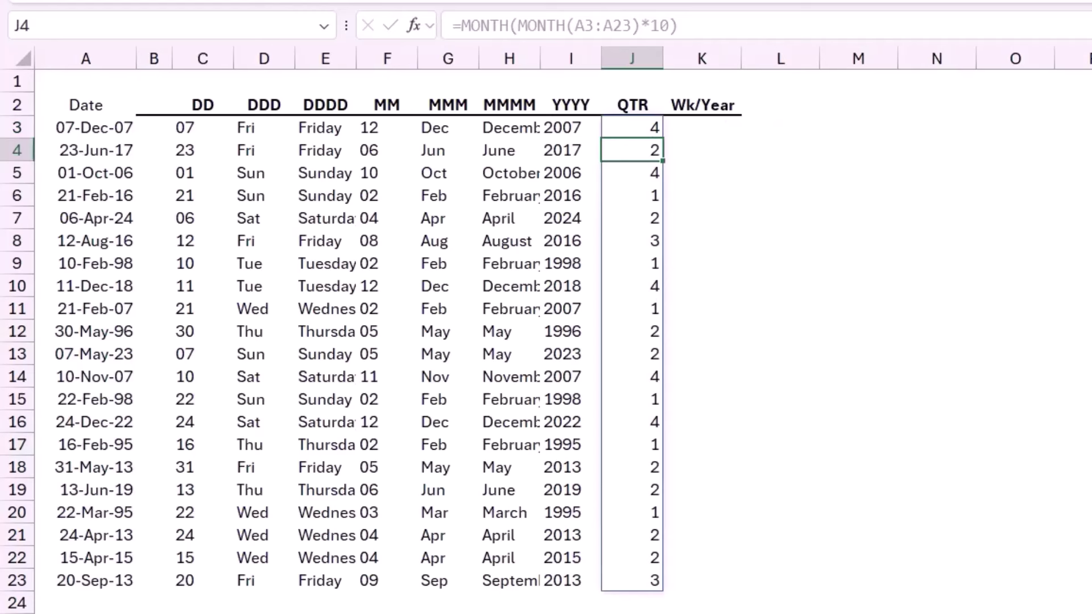
Step: Enter =WEEKNUM(A3:A23,2) in K3 under Wk/Year, with weeks beginning on Monday
left_click(702, 128)
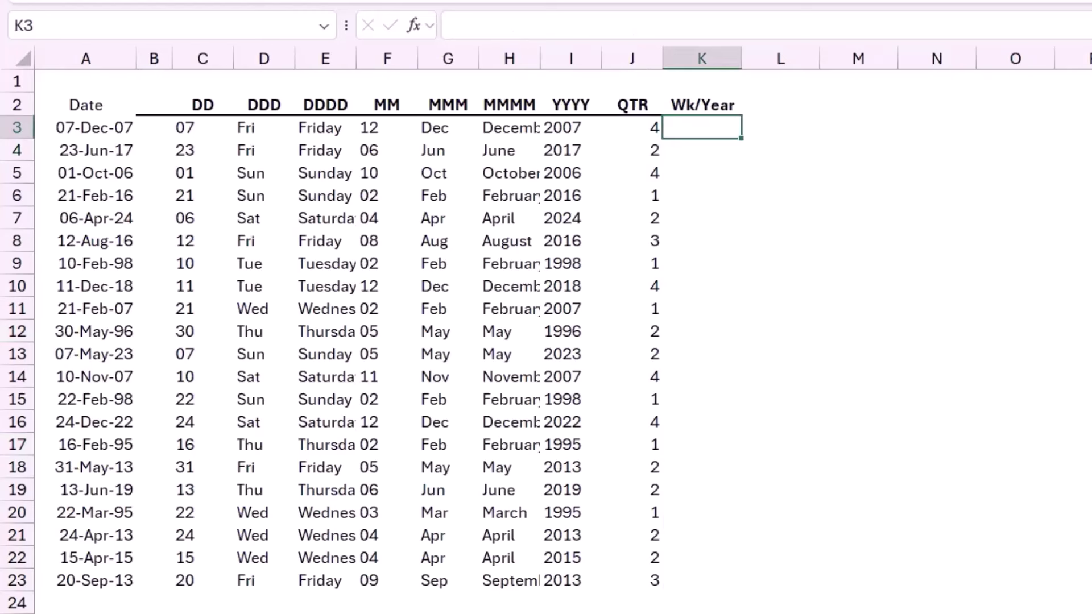
type("=weekn")
key("Tab")
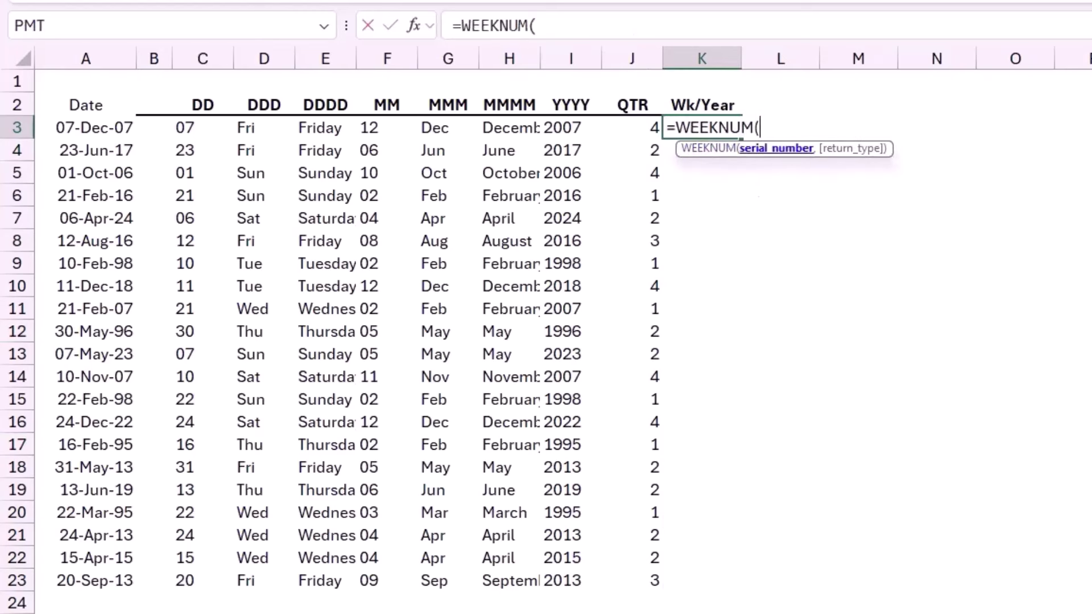
left_click_drag(86, 127, 85, 580)
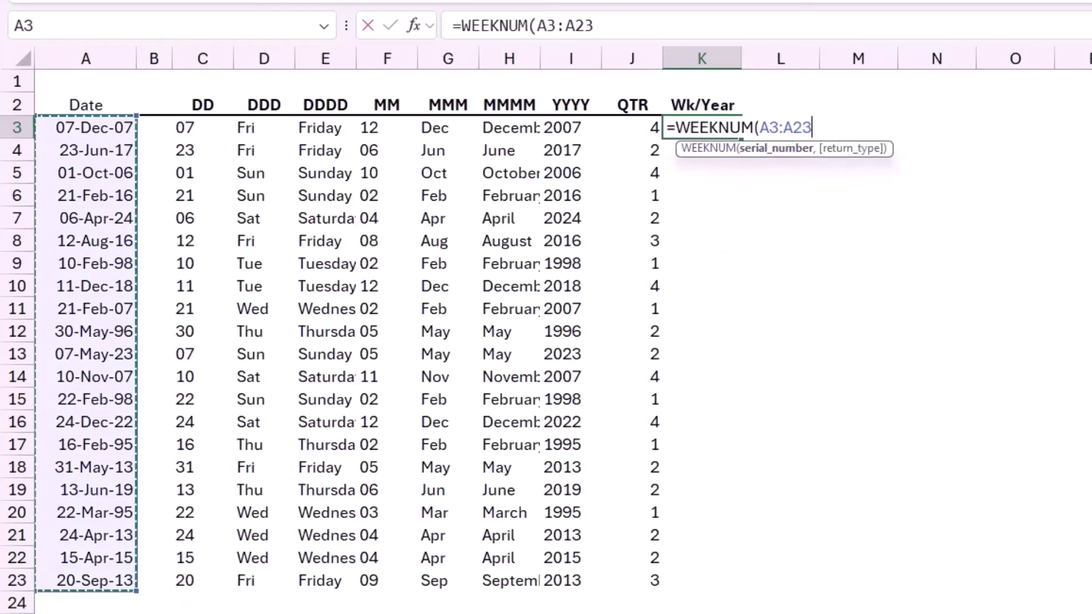
type(",")
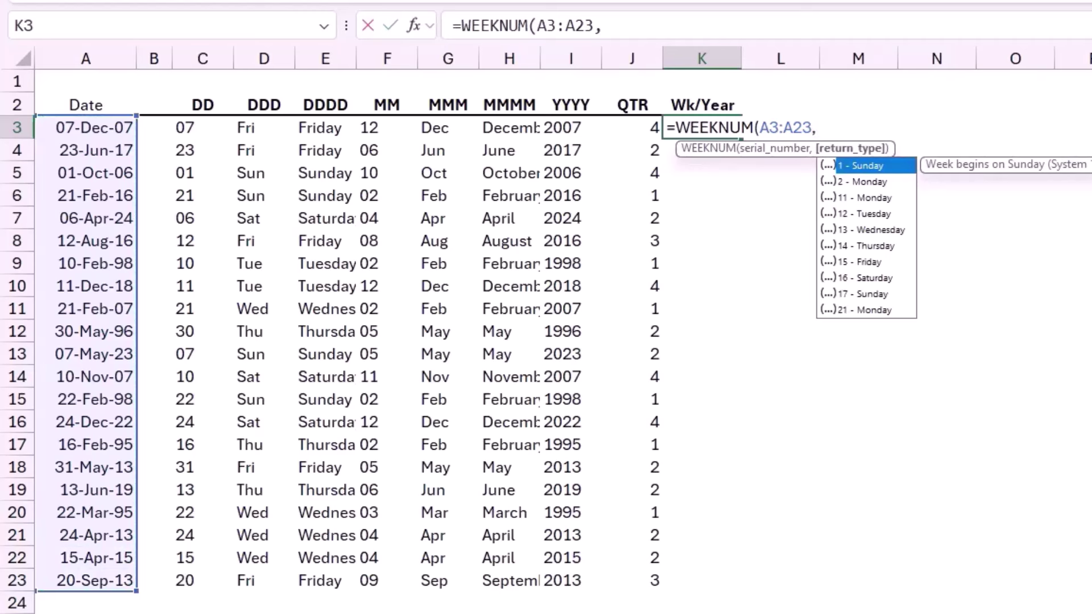
type("2)")
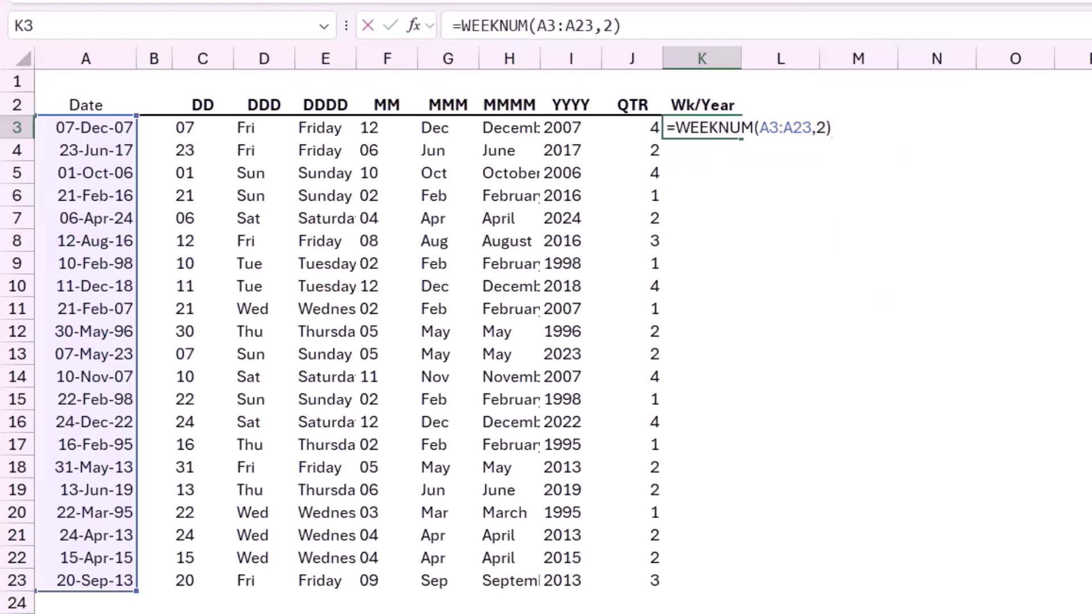
key("ctrl+Return")
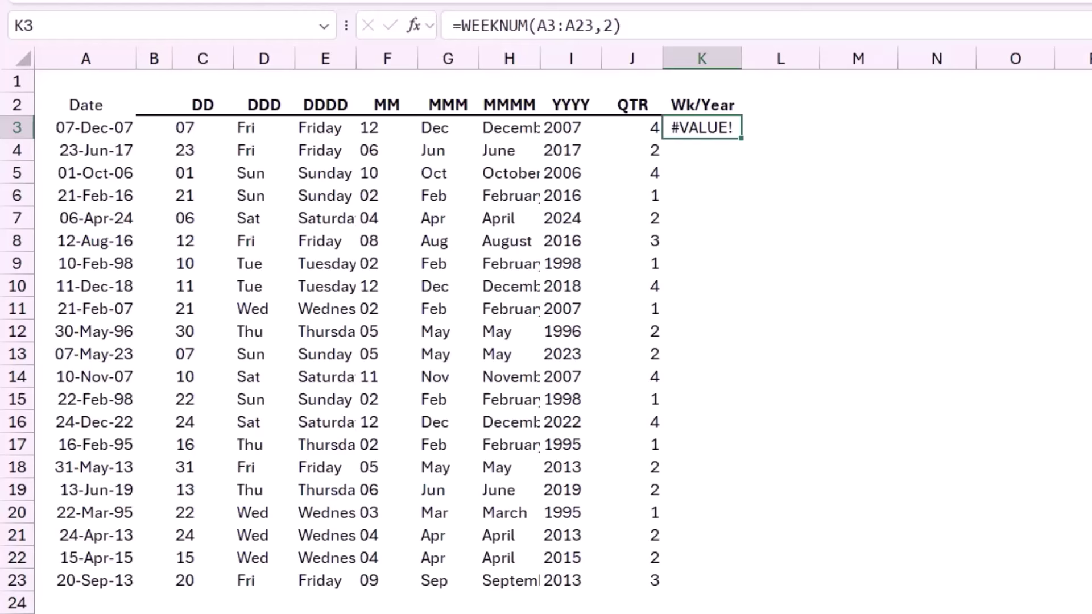
Step: Rewrite the Wk/Year formula in K3 as =BYROW(A3:A23,LAMBDA(x,WEEKNUM(x,2)))
key("F2")
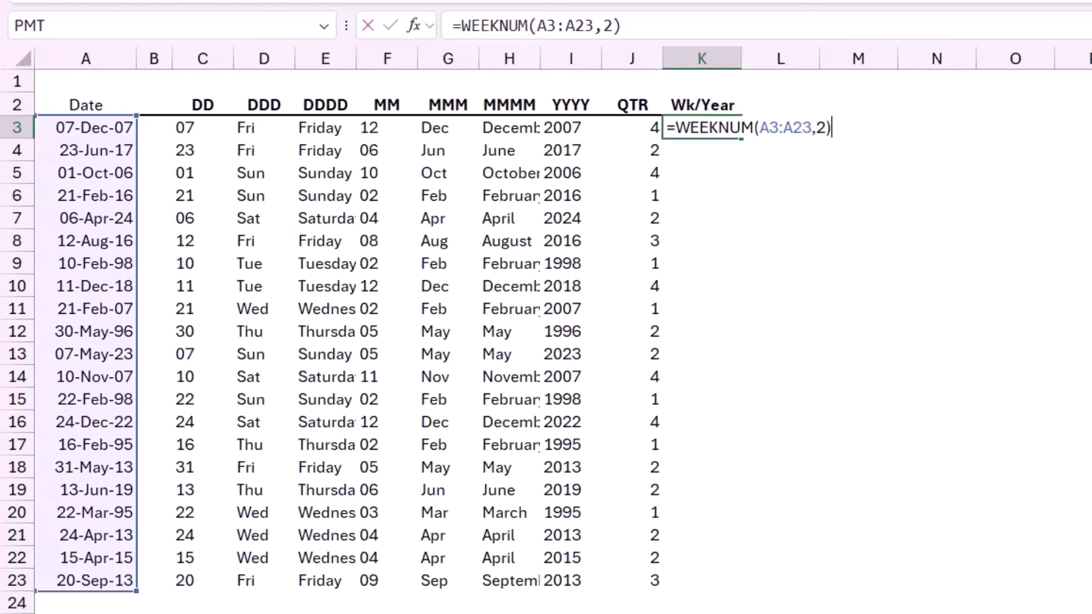
type("BYROW(")
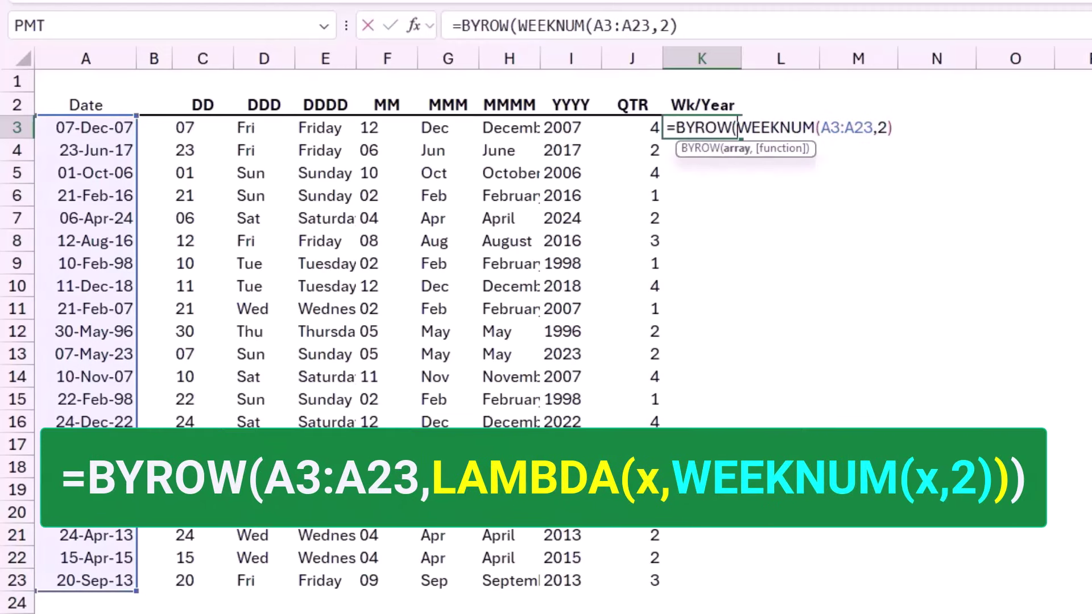
left_click_drag(85, 128, 91, 580)
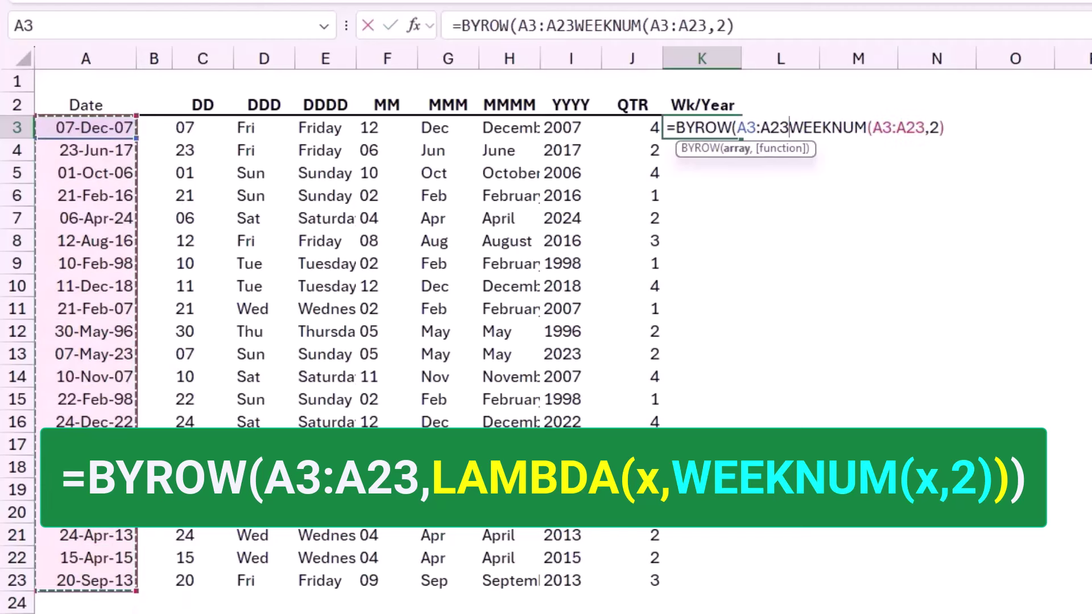
type(",")
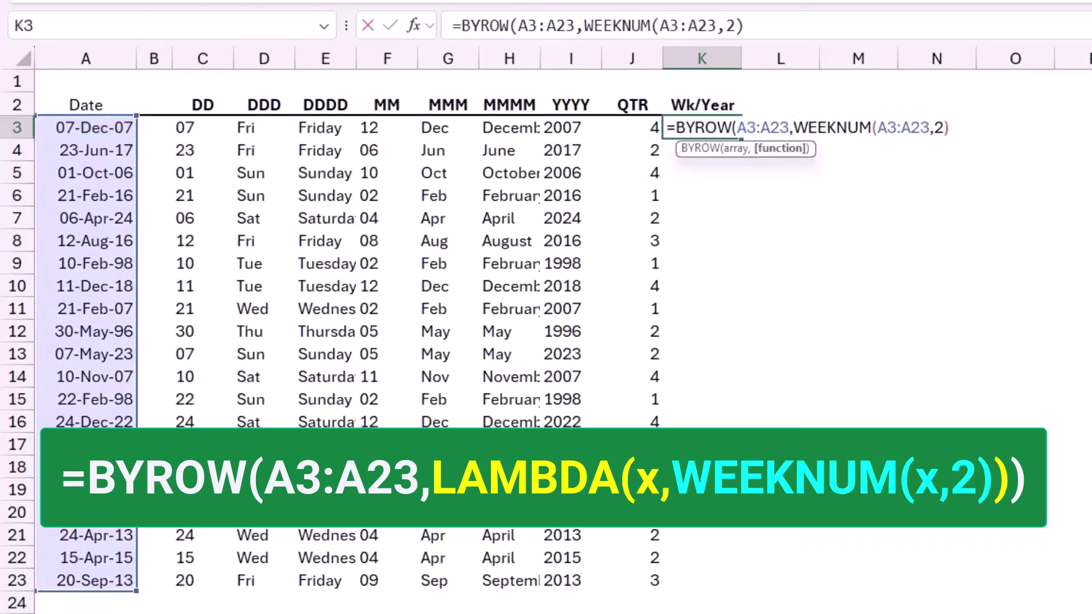
type("Lambda(")
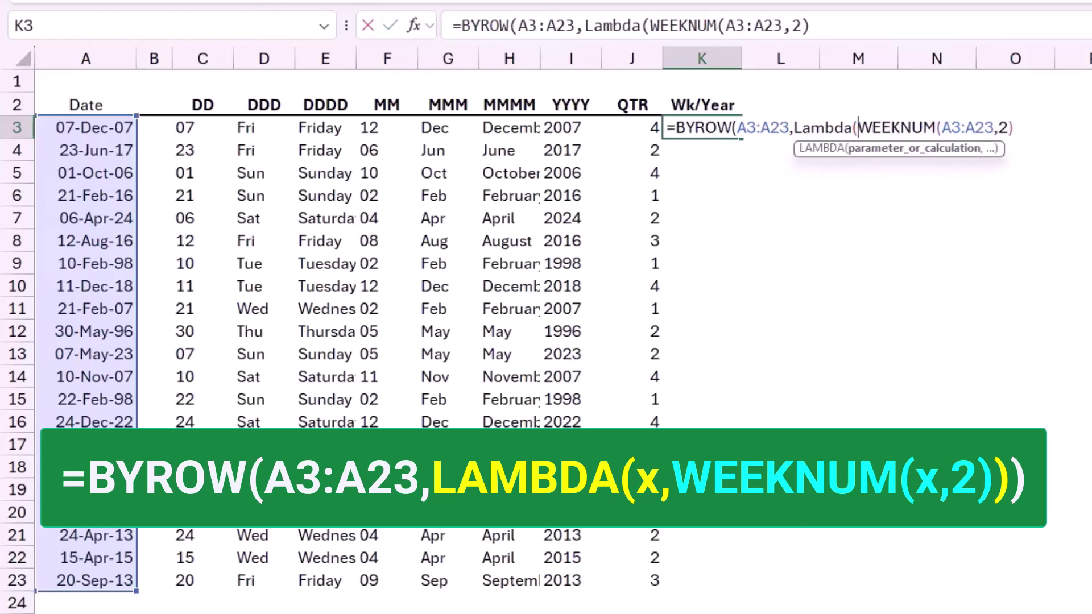
type("x,")
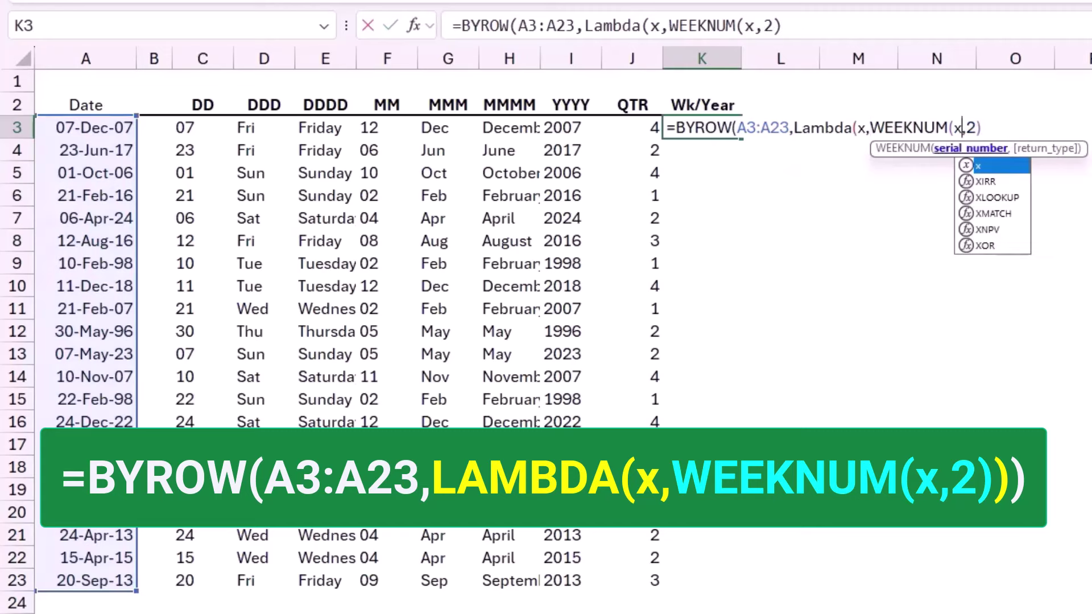
left_click(982, 128)
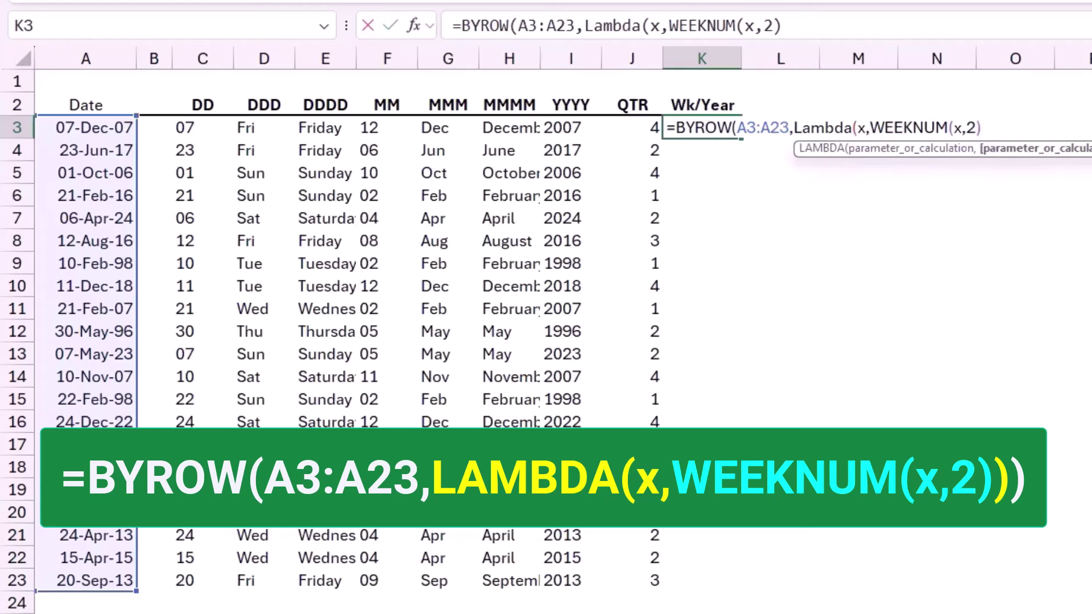
type(")")
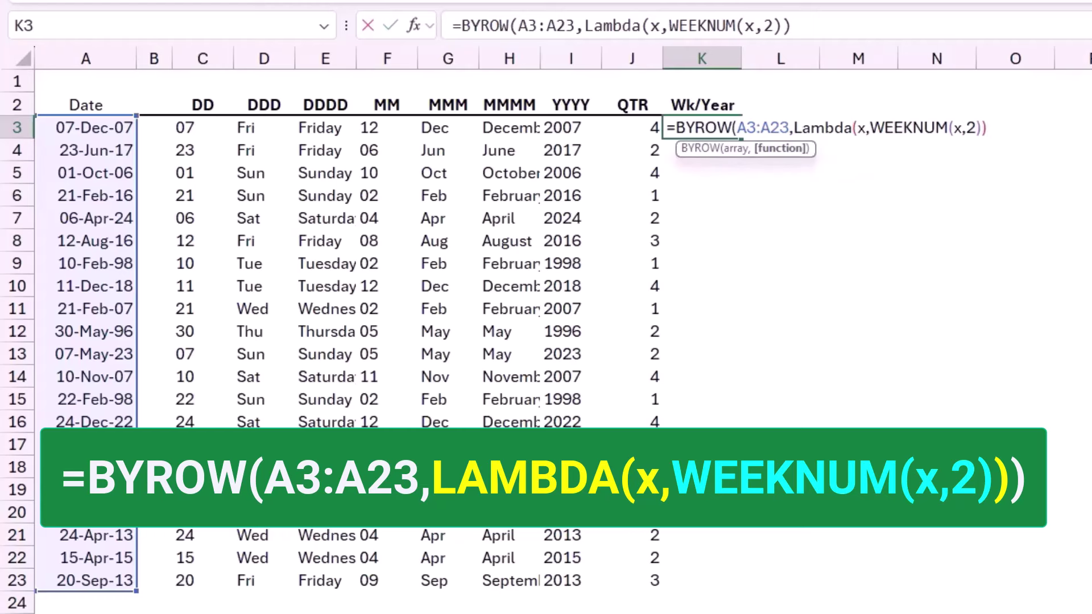
type(")")
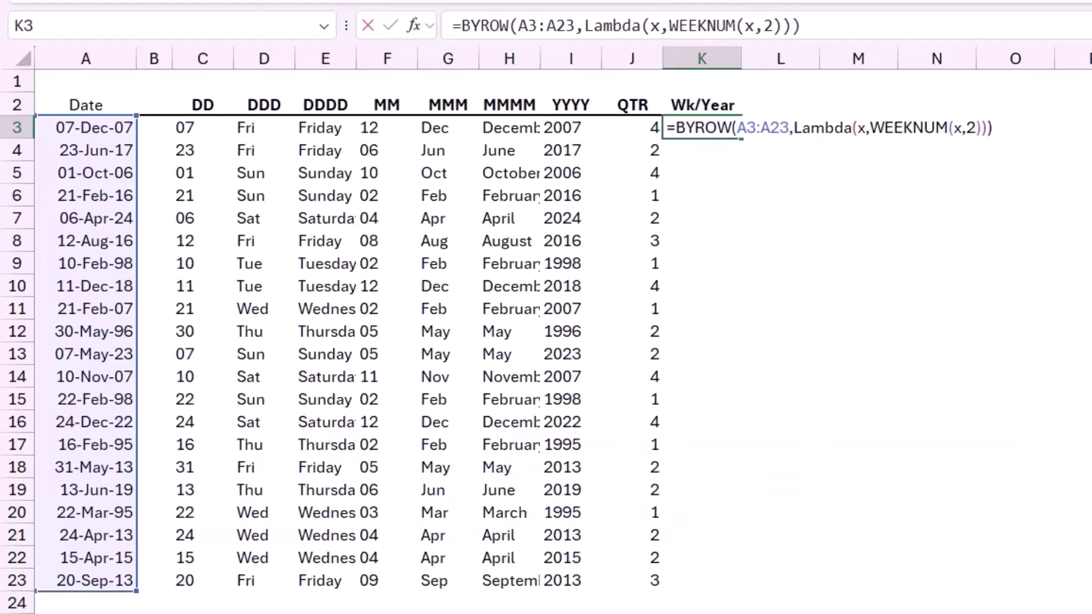
key("Return")
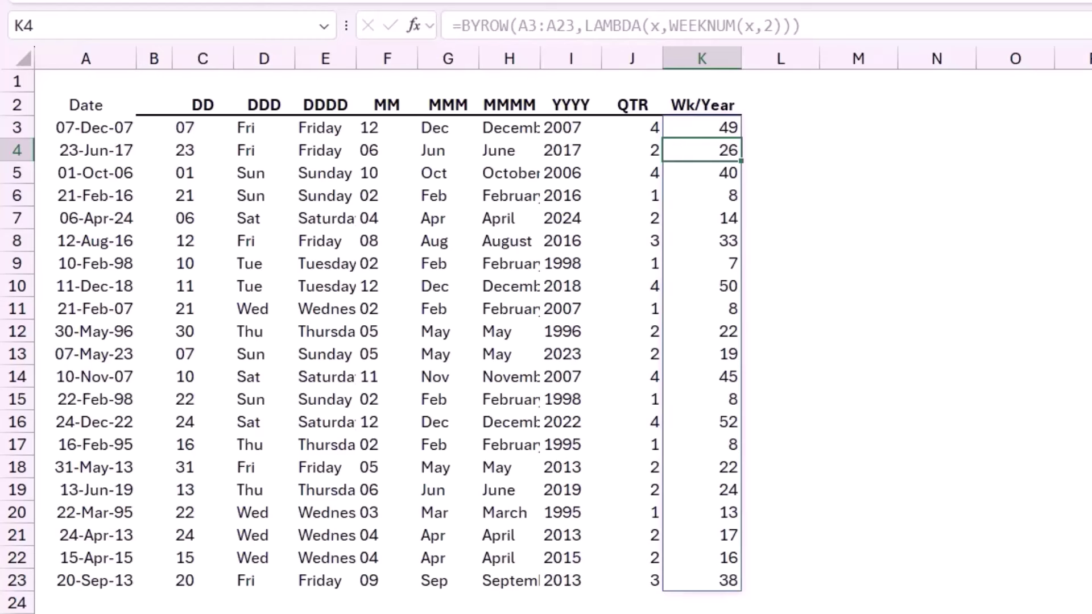
Step: Clear the formulas in C3:K3, then select C3 and expand the formula bar
left_click_drag(202, 128, 702, 128)
key("Delete")
left_click(202, 128)
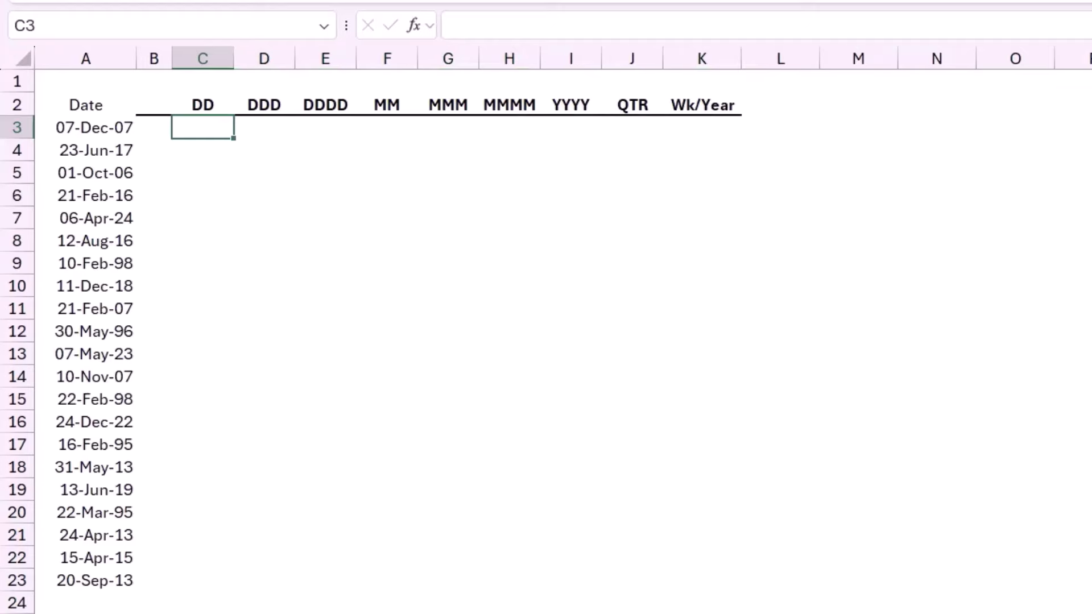
key("ctrl+shift+u")
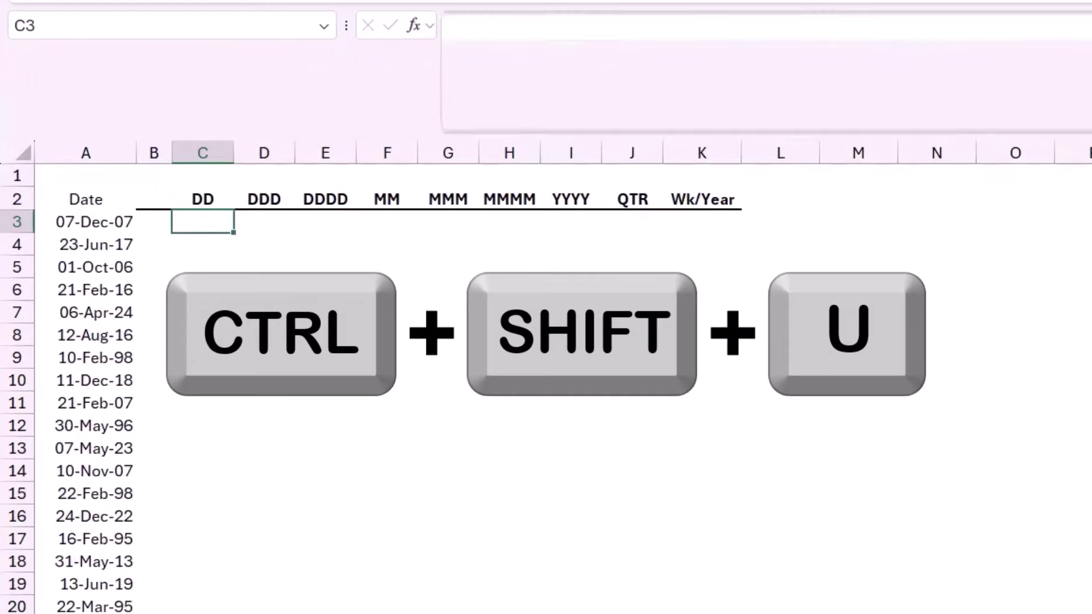
Step: Begin a LET formula in C3 that assigns the range A3:A23 to the name A, followed by a line break
left_click(453, 25)
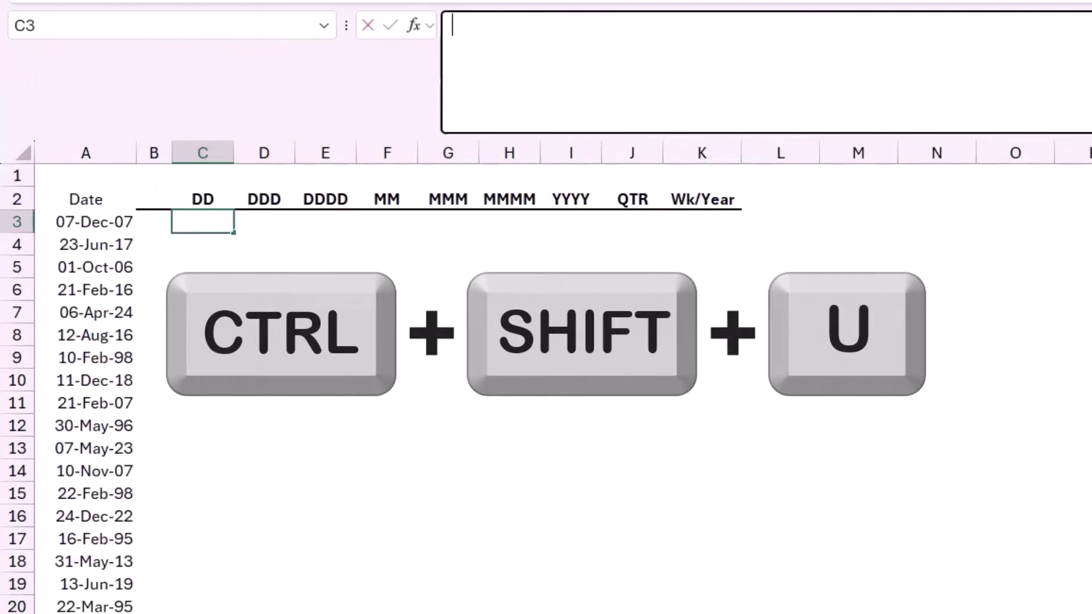
type("=let")
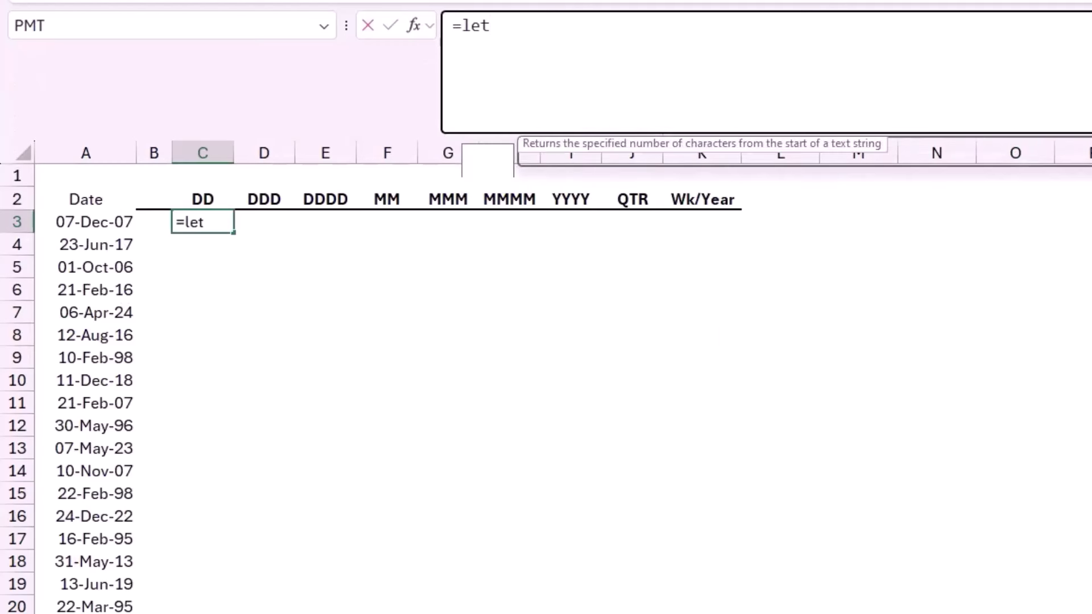
key("Tab")
type("A,")
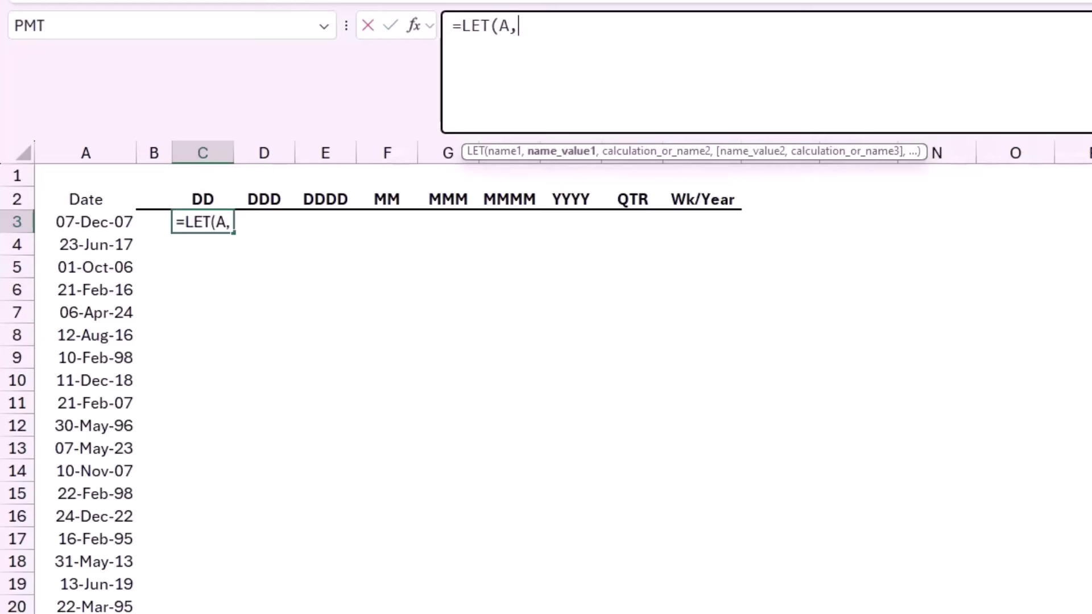
left_click_drag(102, 222, 109, 613)
type(",")
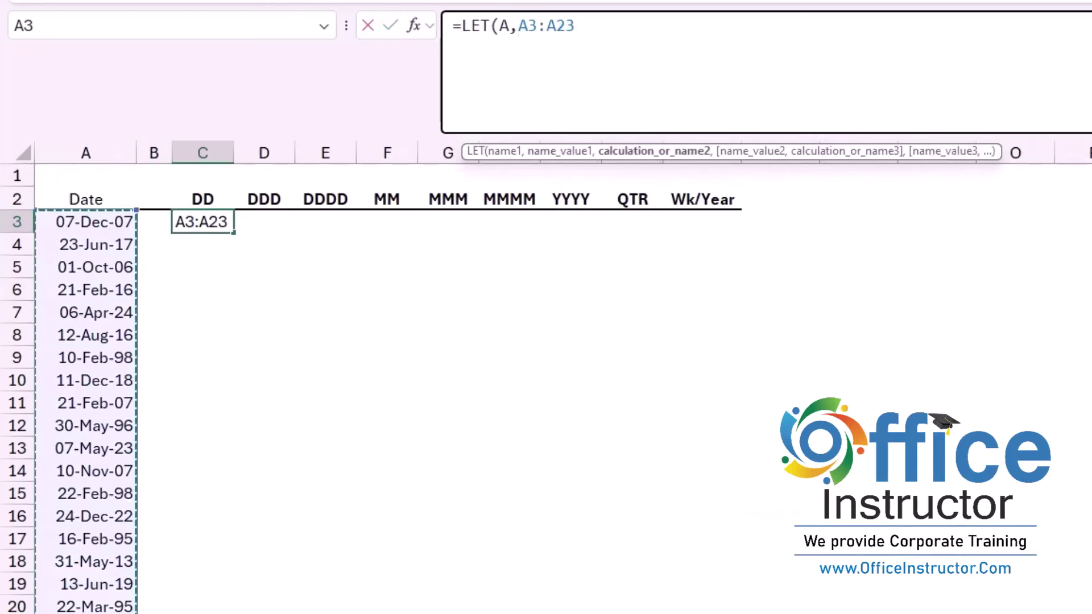
key("alt+Return")
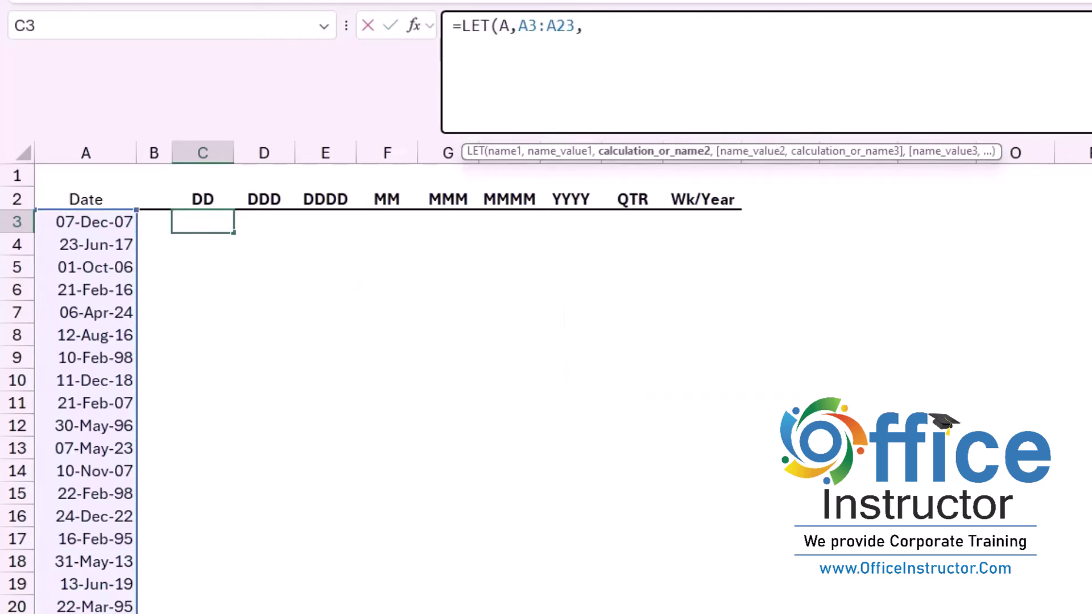
Step: On the second line of the LET formula, define B as TEXT(A,C2:I2) and add a line break
type("B")
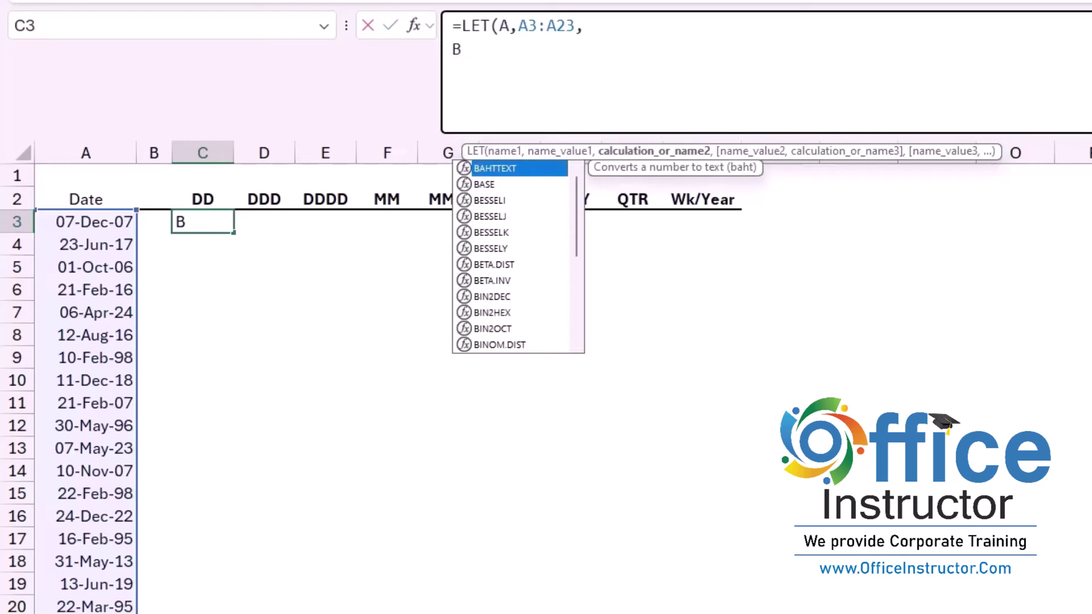
type(",")
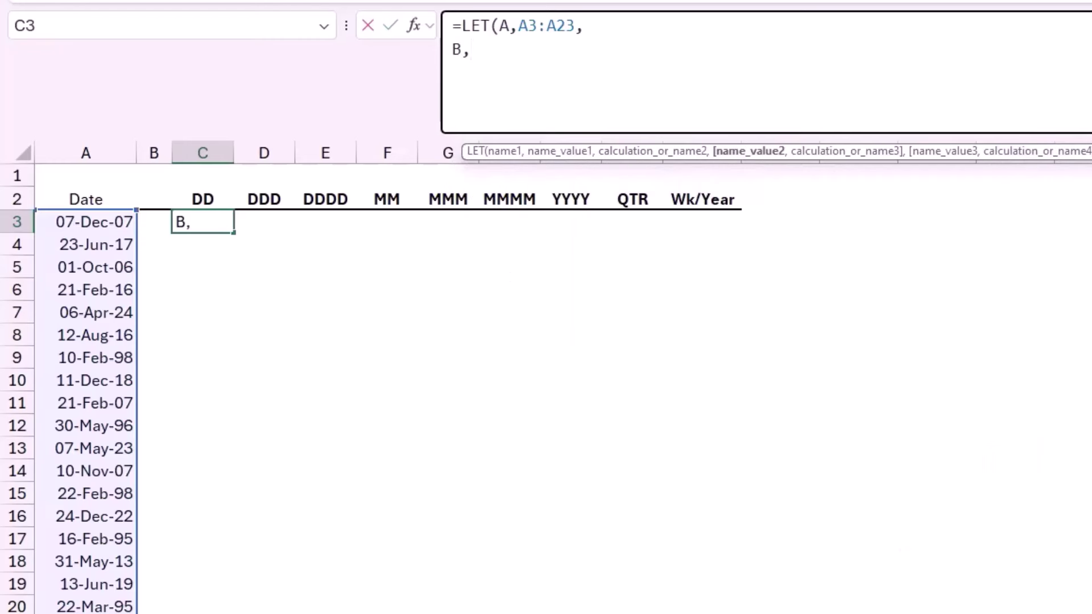
type("Text")
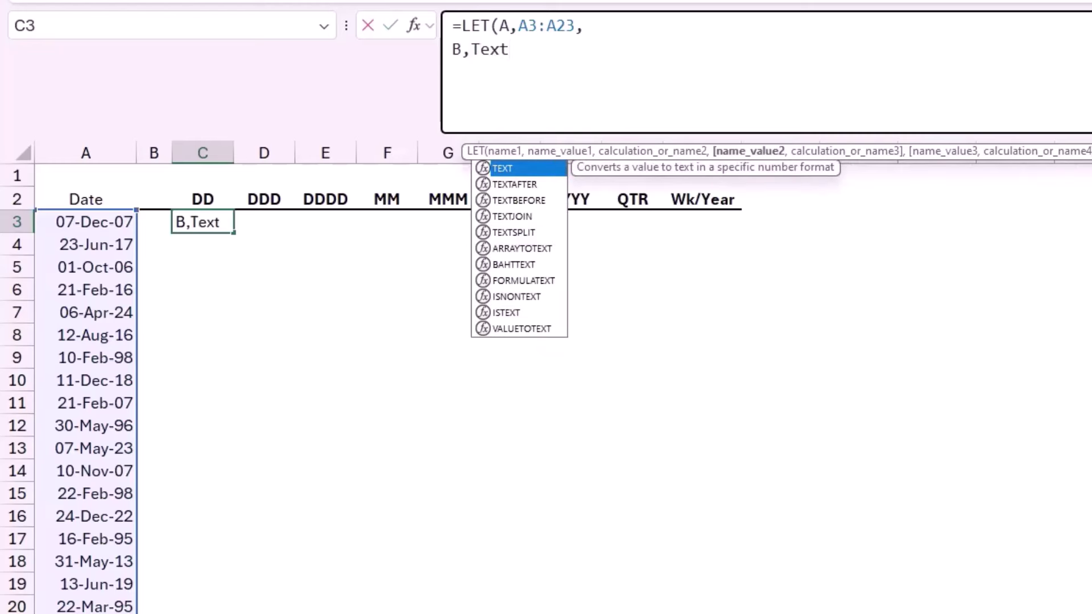
key("Tab")
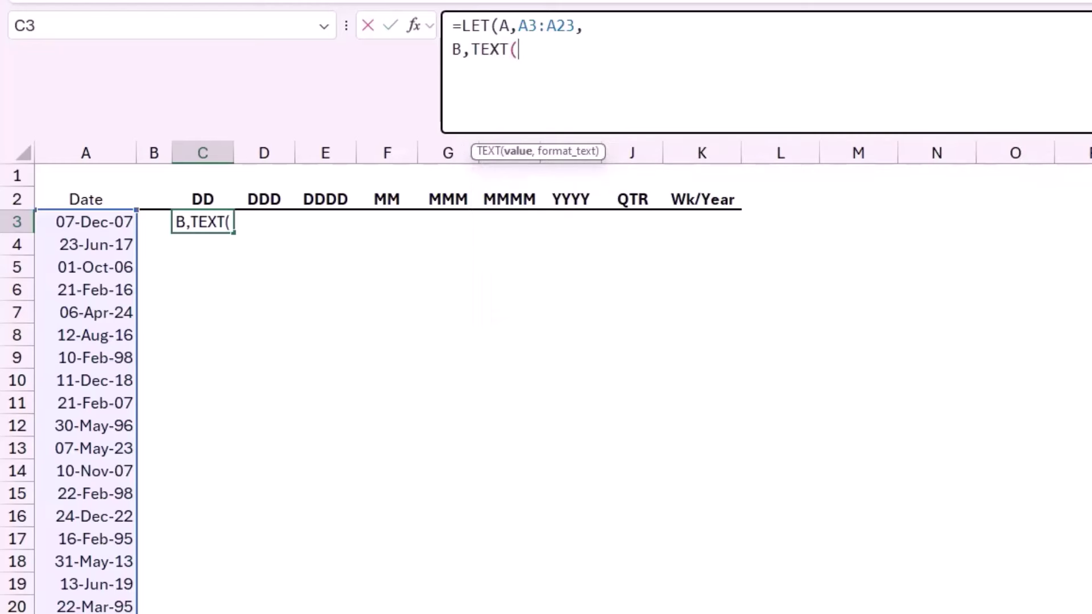
type("A,")
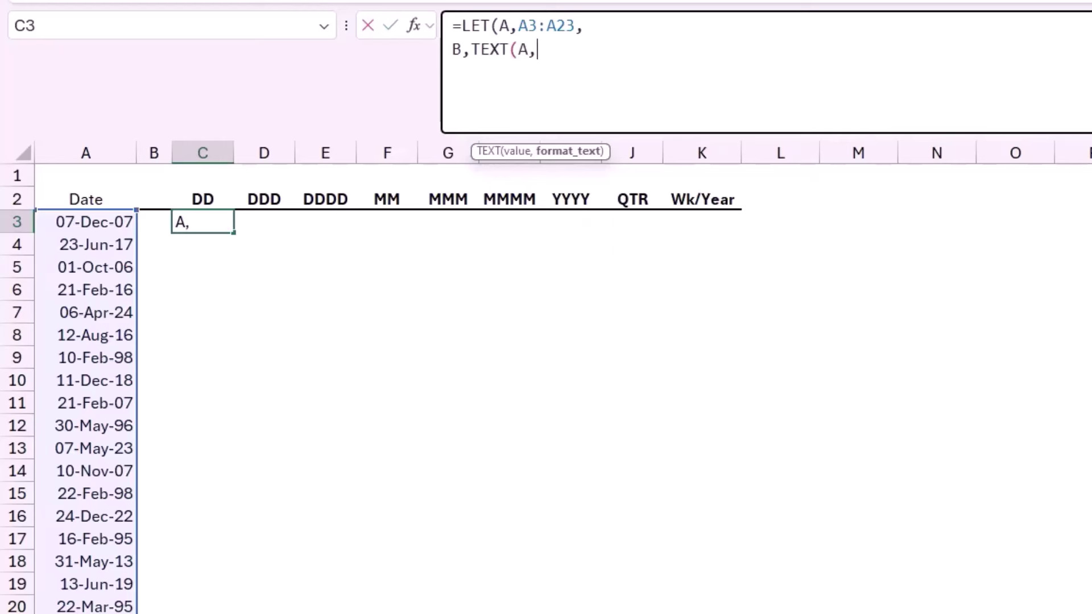
left_click_drag(188, 199, 580, 199)
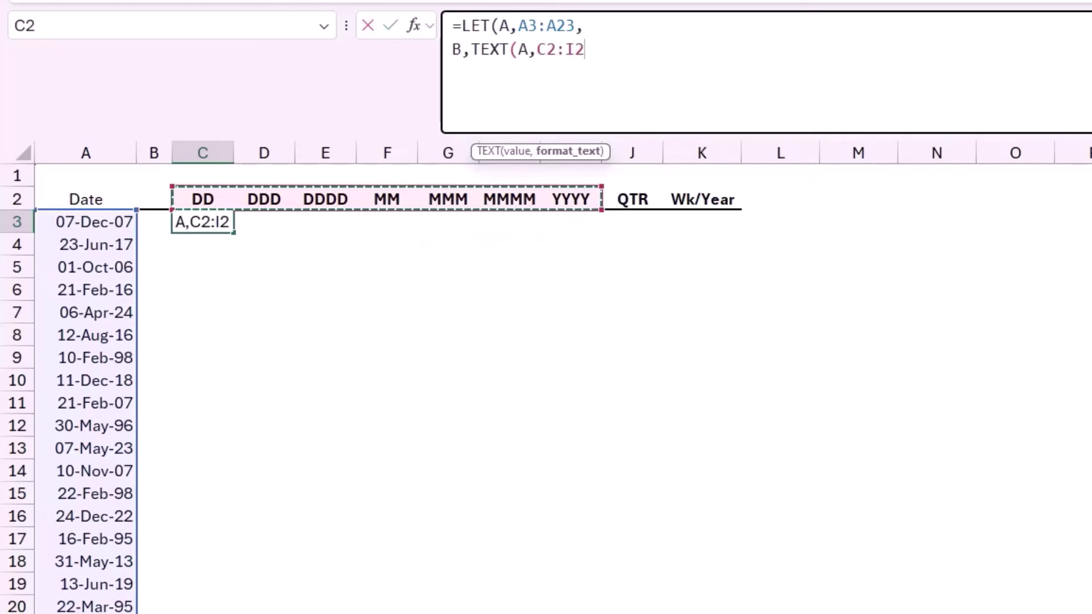
type(")")
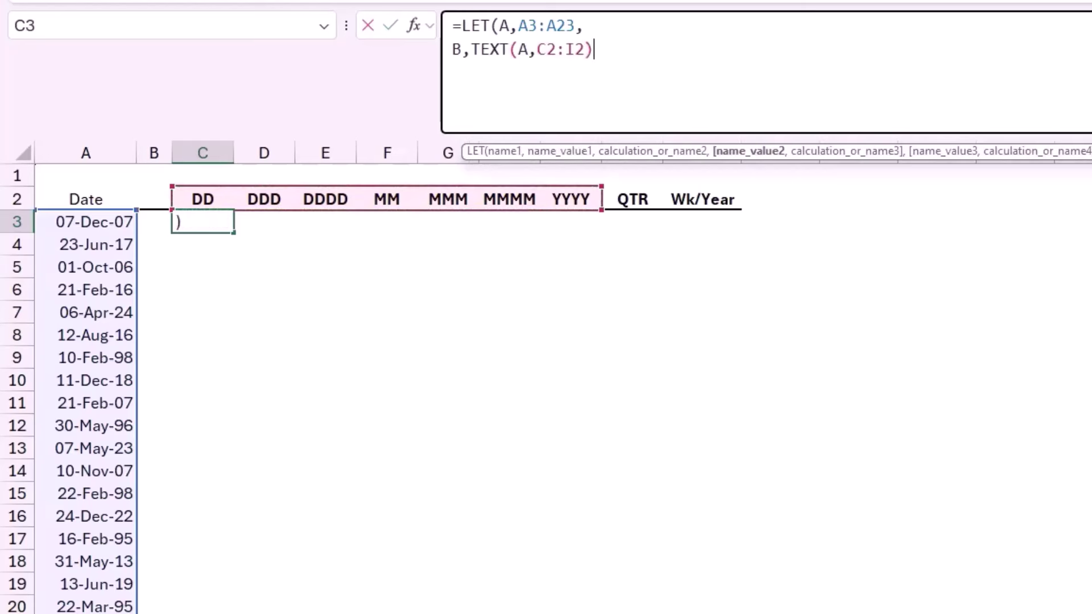
type(",")
key("alt+Return")
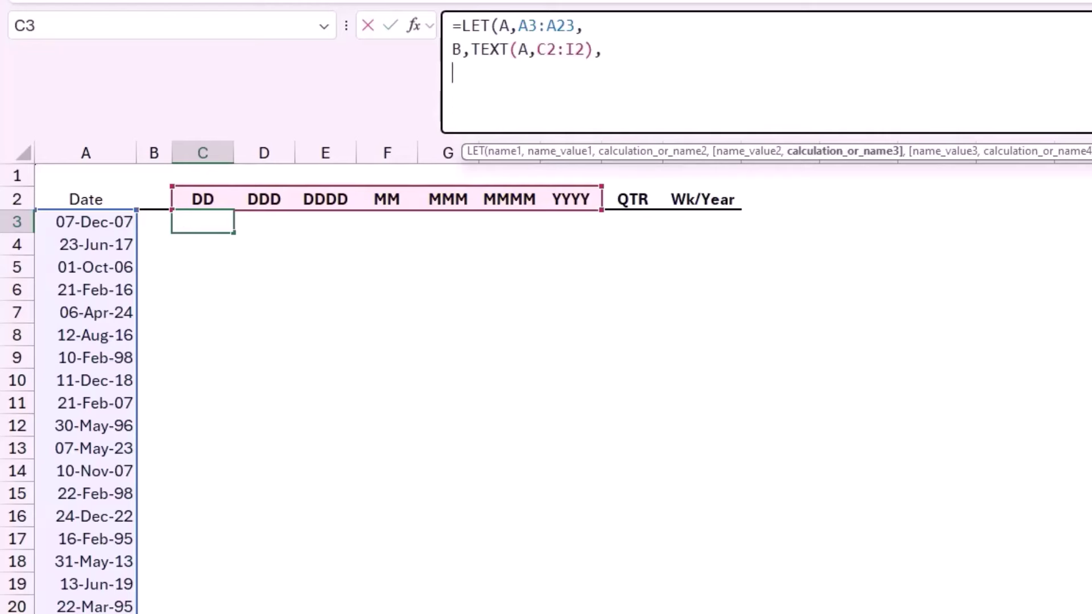
Step: On the third line of the LET formula, define C as MONTH(MONTH(A)*10) and add a line break
type("C")
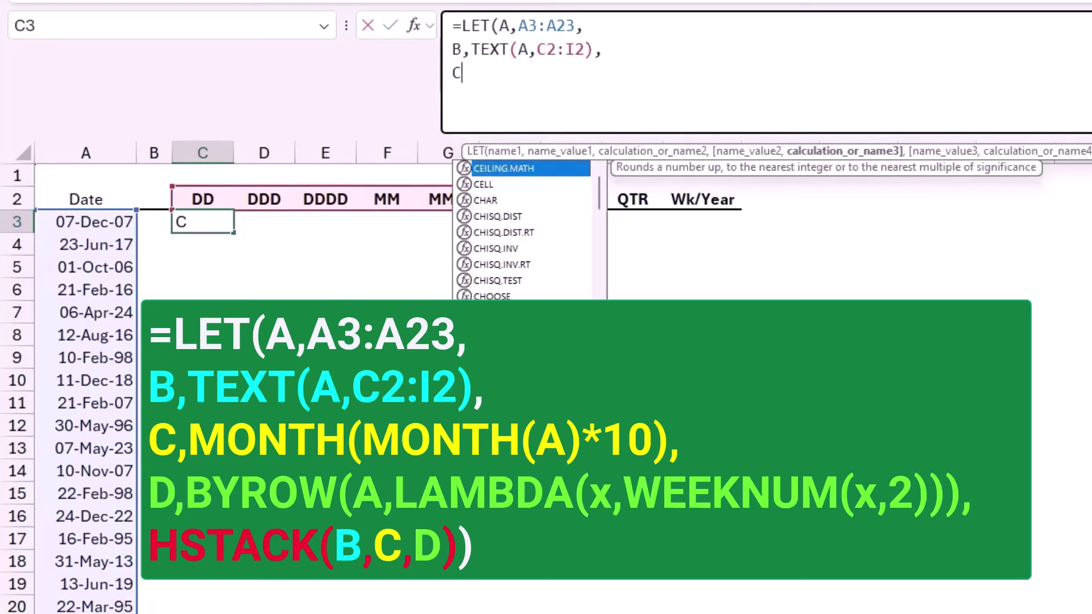
type(",")
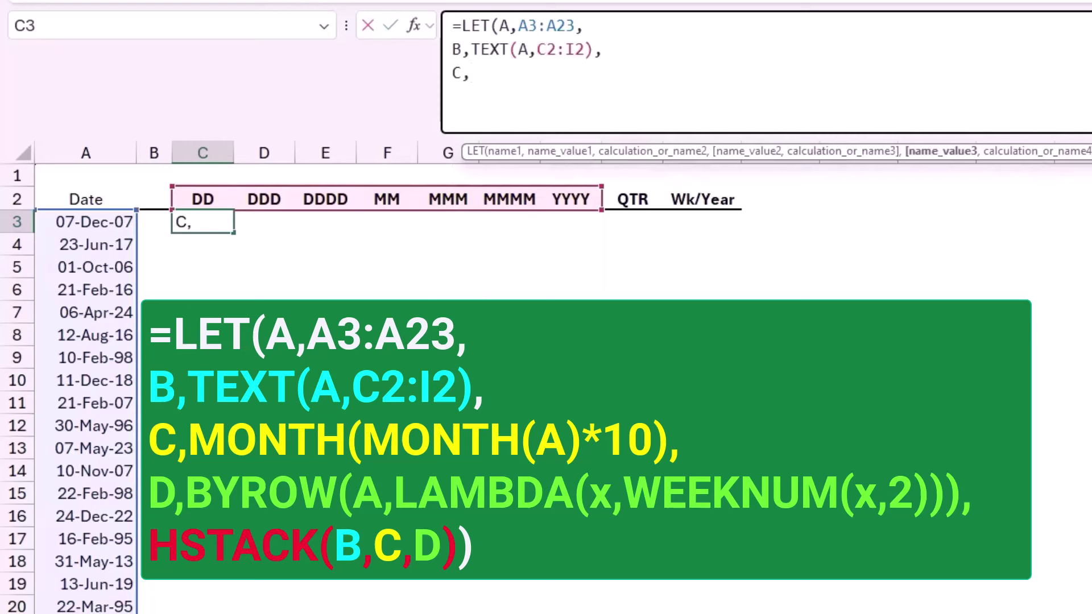
type("Month(Month(A)*10)")
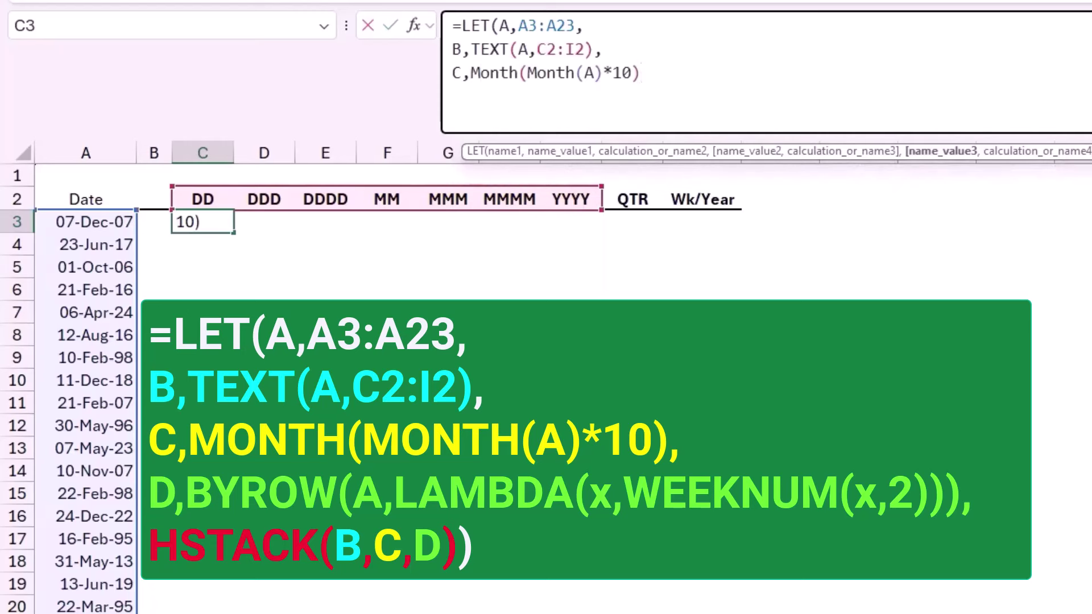
type(",")
key("alt+Return")
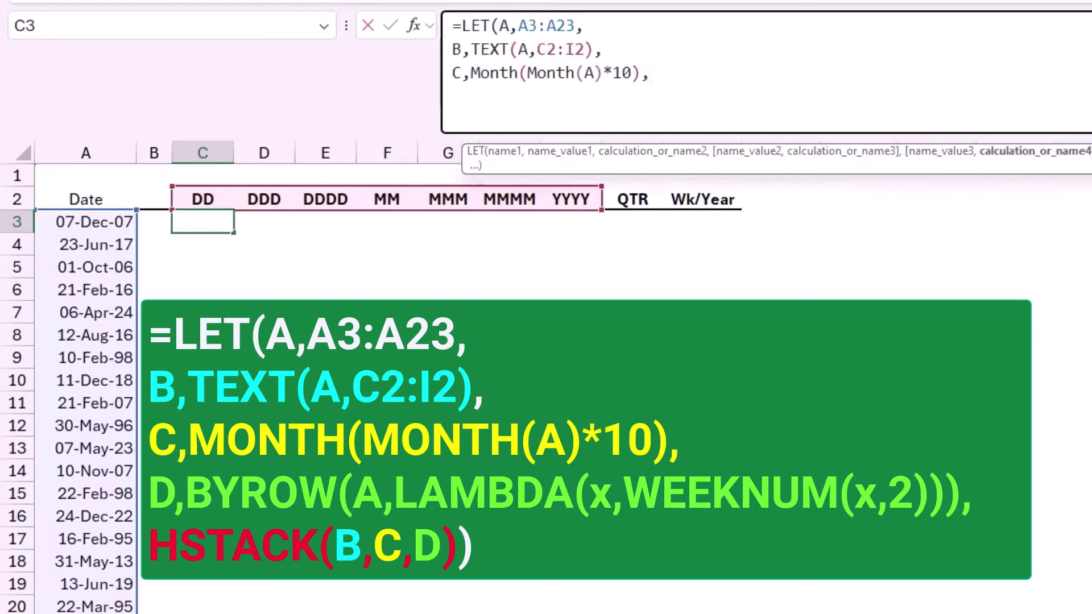
Step: On the fourth line of the LET formula, define D as BYROW(A,LAMBDA(x,WEEKNUM(x,2))) and add a line break
type("D")
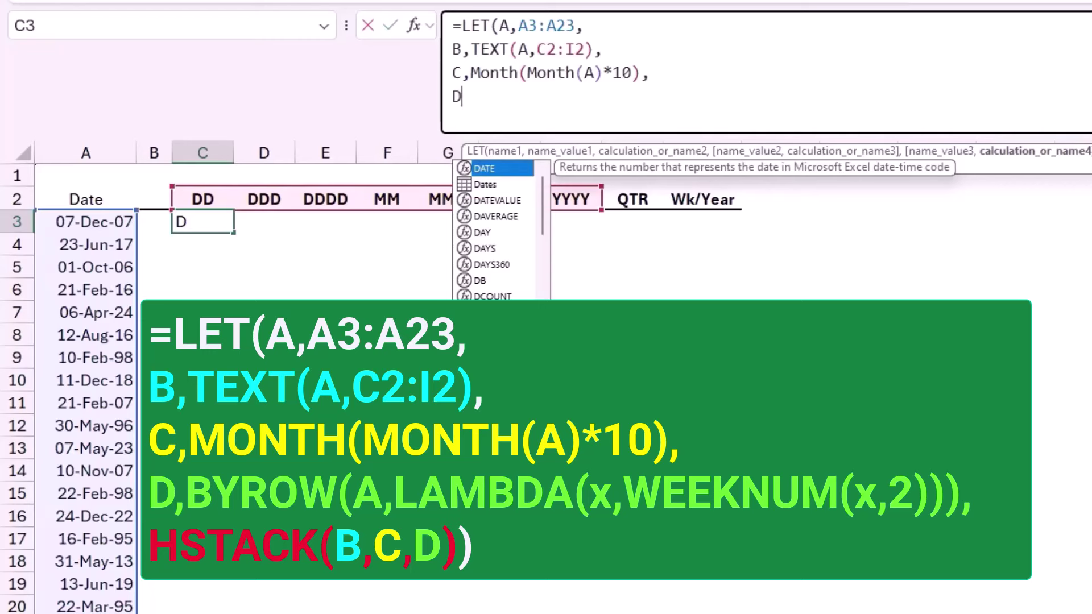
type(",")
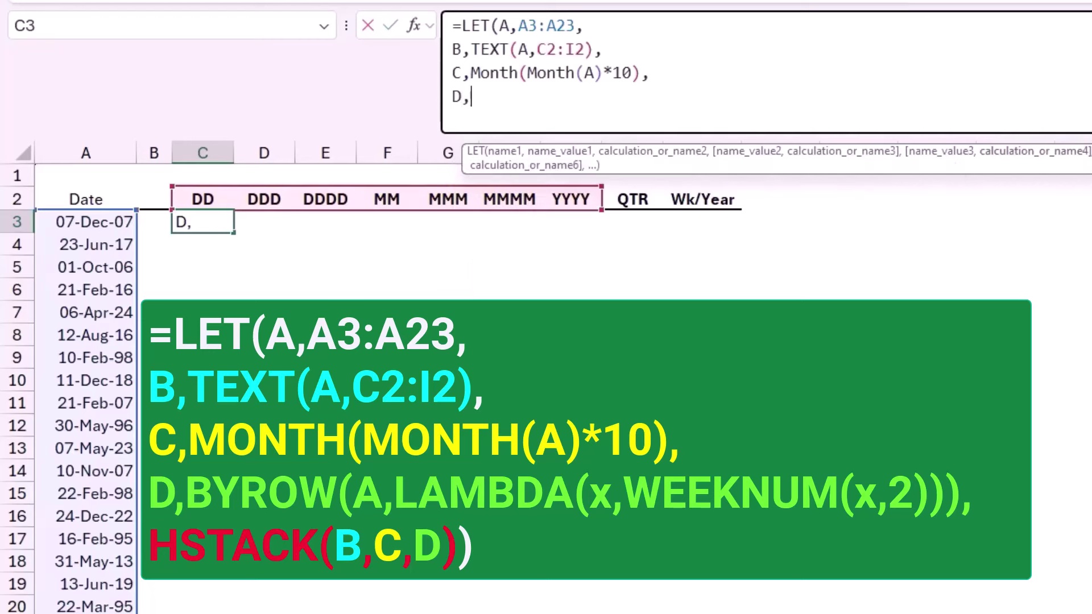
type("BYROW(")
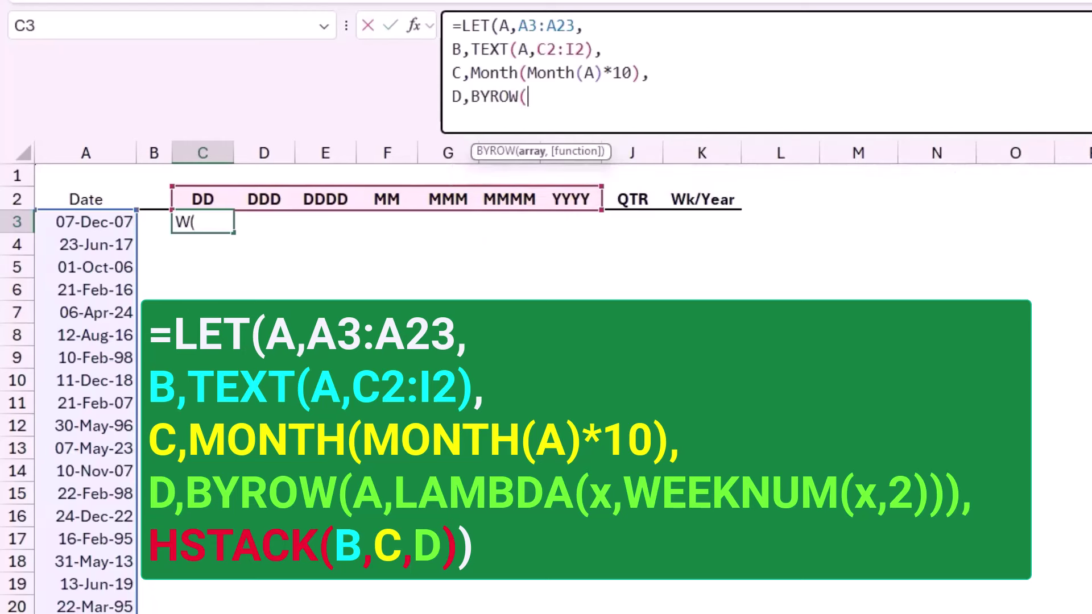
type("A")
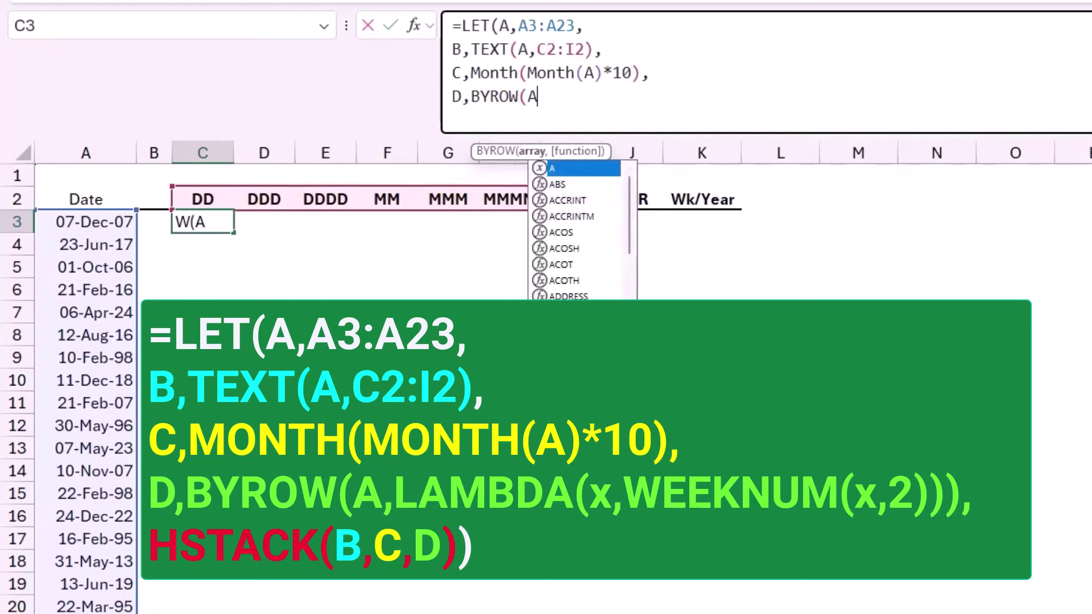
type(",L")
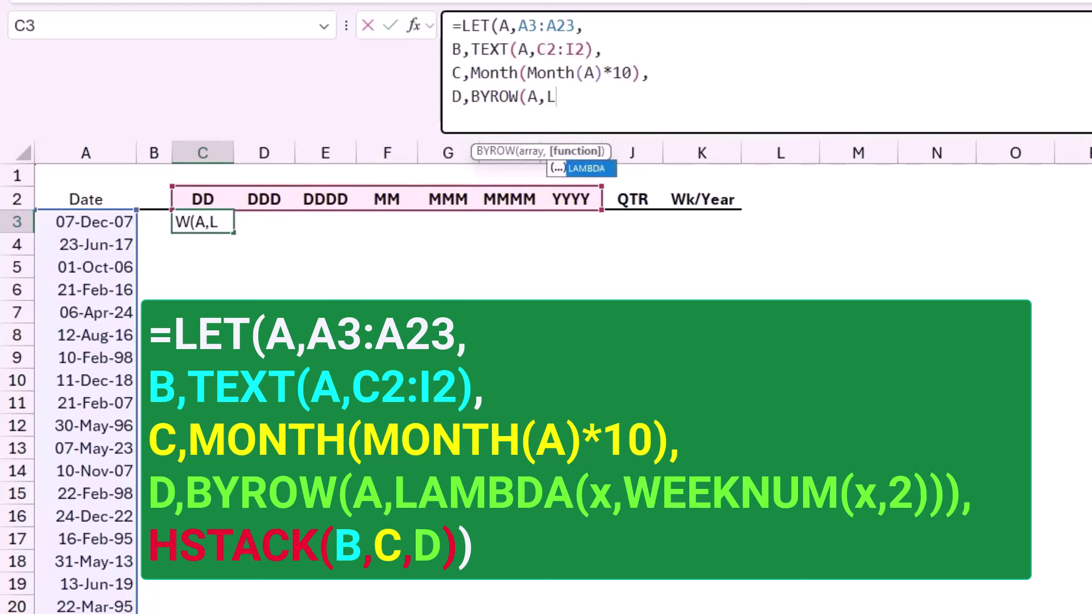
type("ambda(")
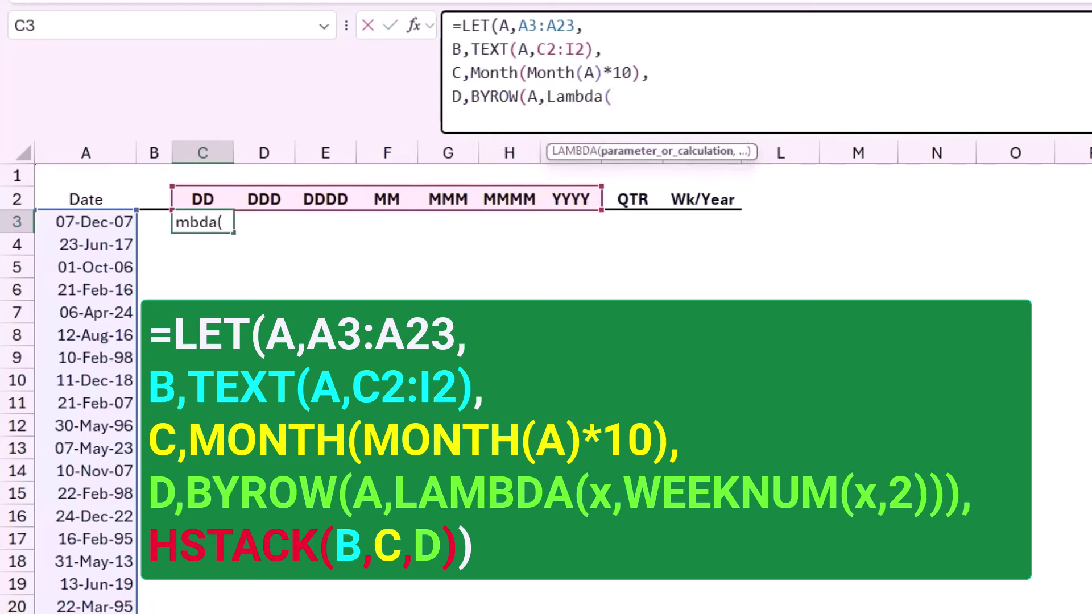
type("x,")
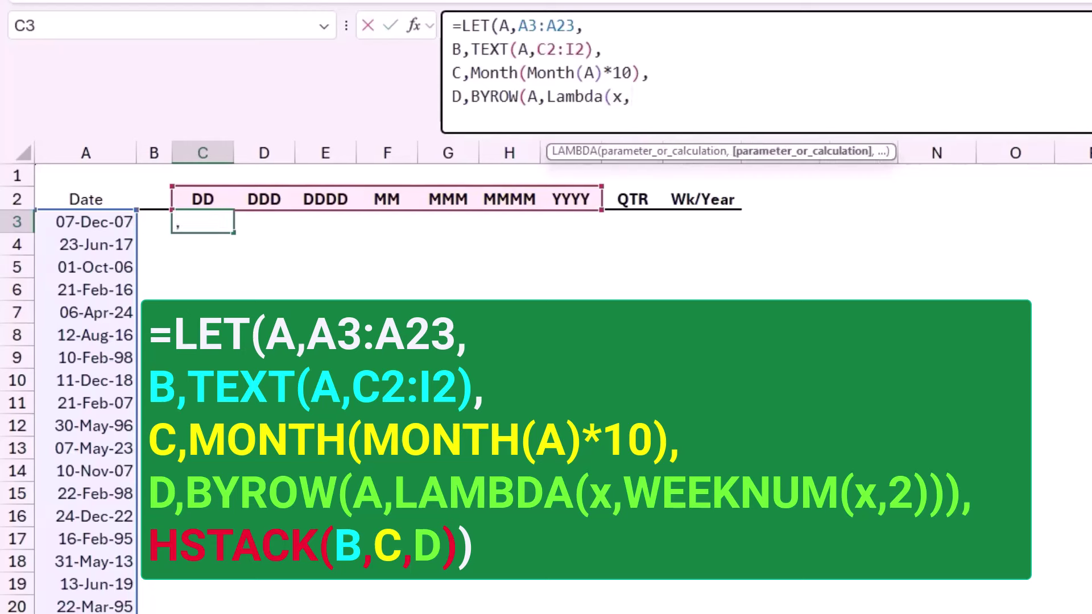
type("WEEKNUM(")
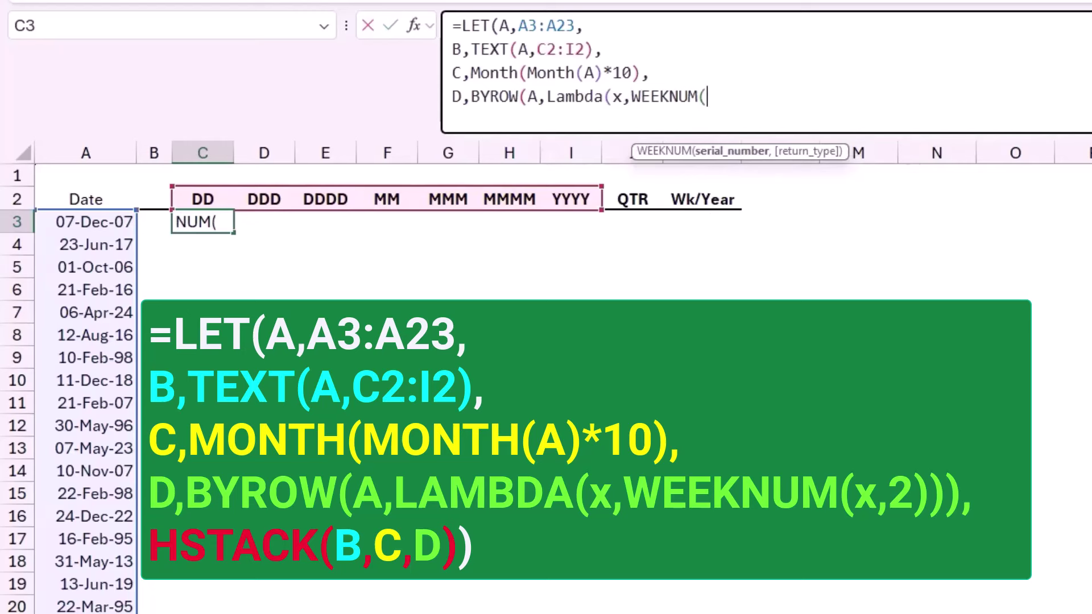
type("x,2")
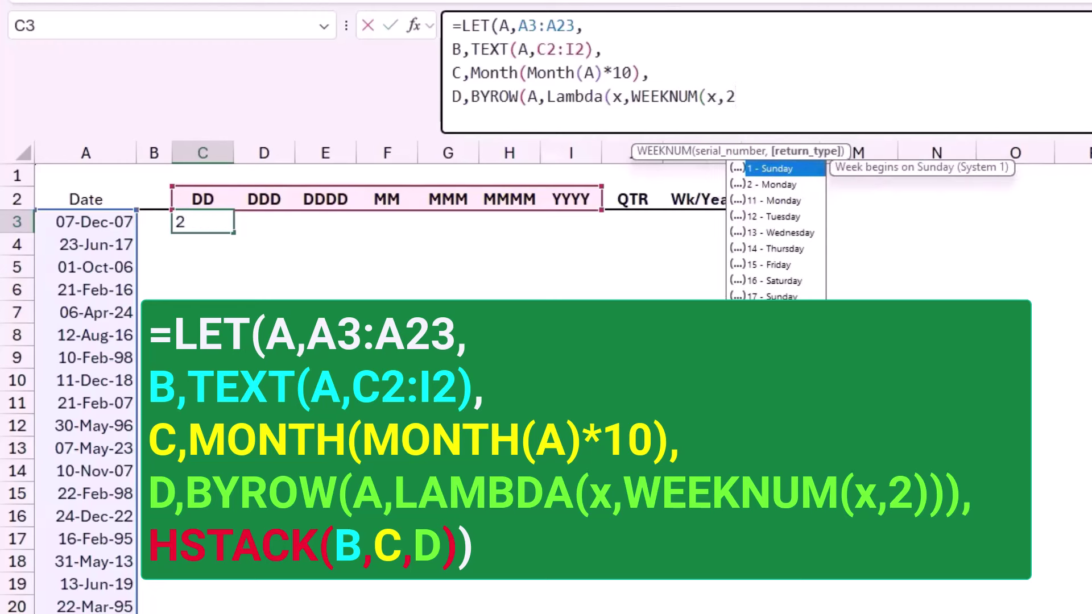
type(")")
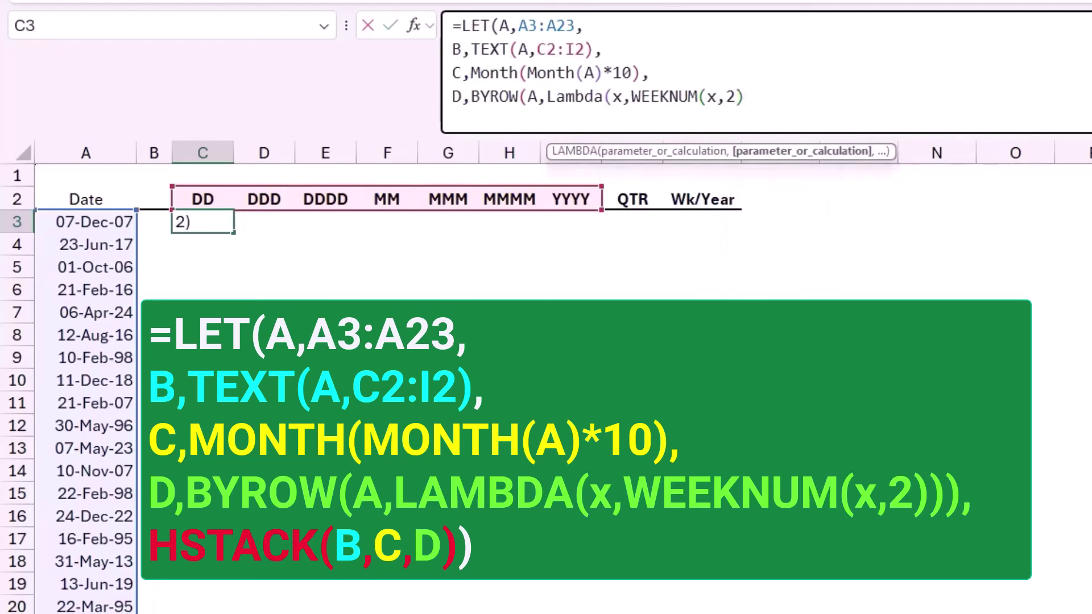
type("))")
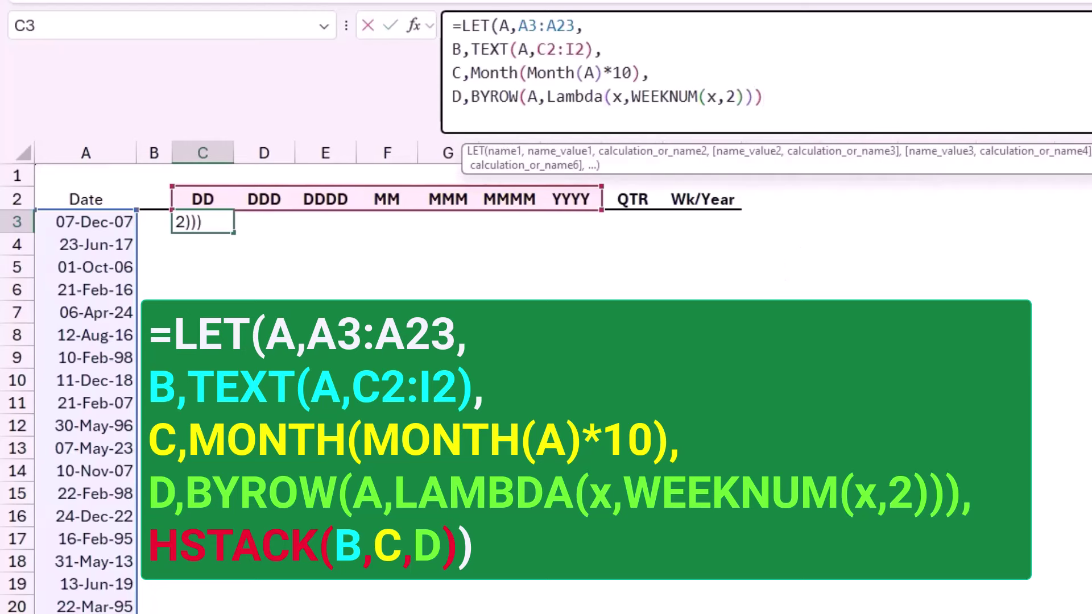
type(",")
key("alt+Return")
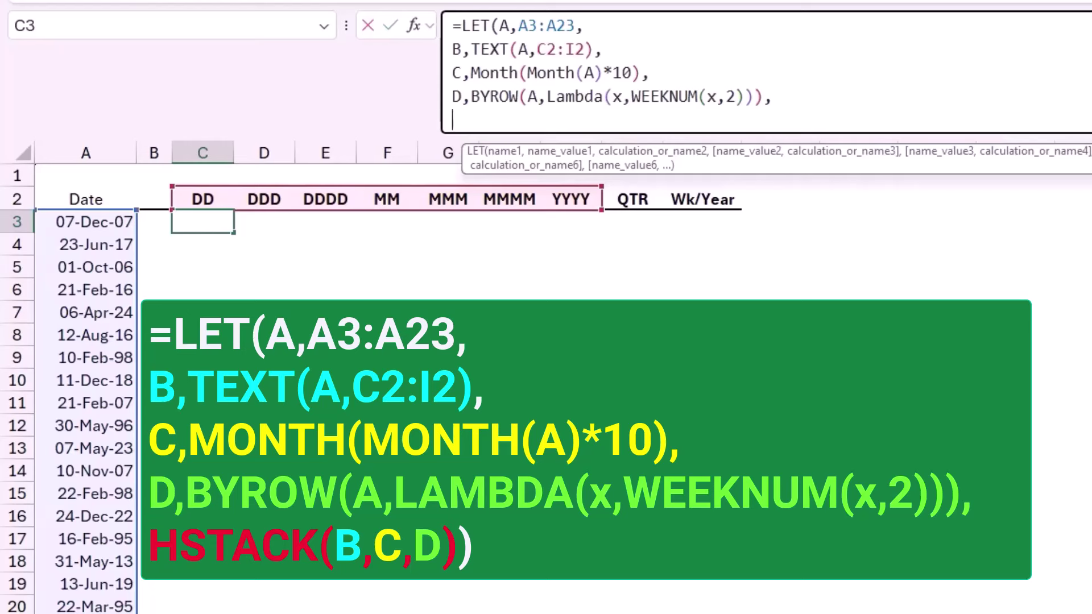
Step: Finish the LET formula in C3 with HSTACK(B,C,D) as its final calculation and enter it
type("HSTACK(B,C,D)")
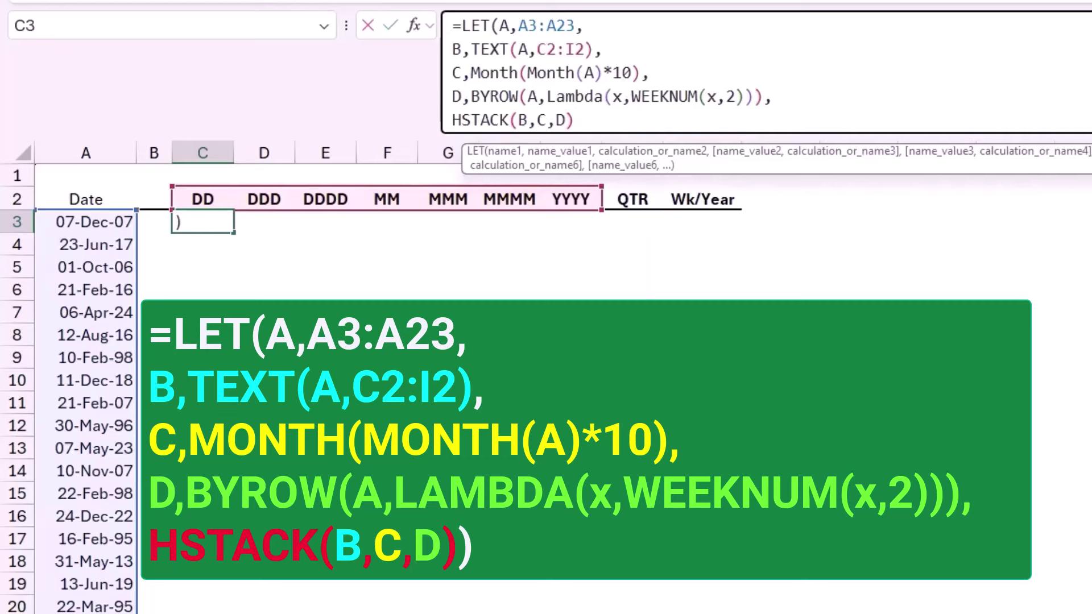
type(")")
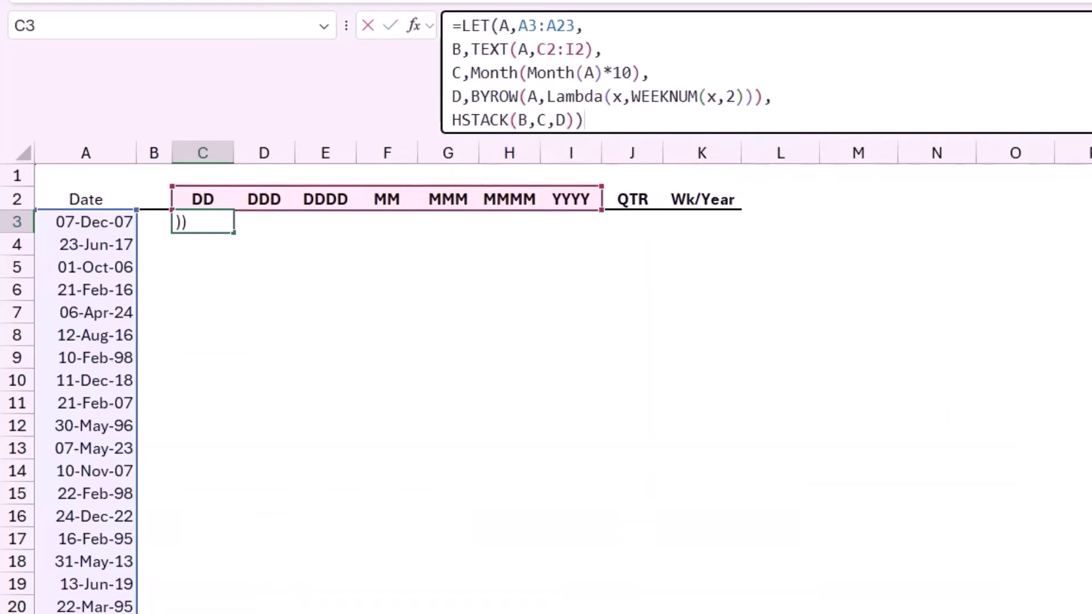
key("Return")
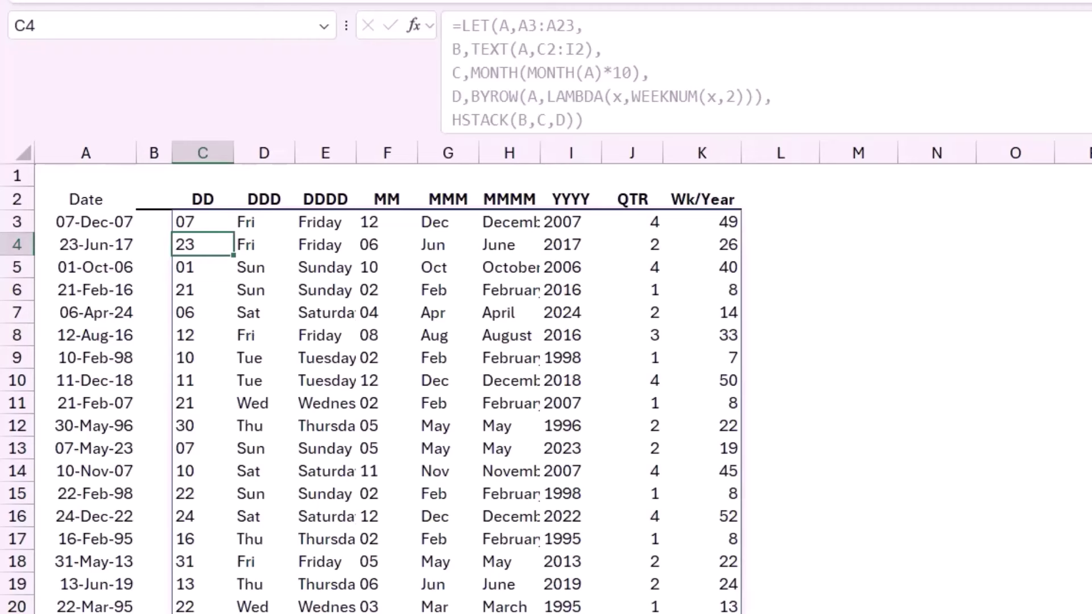
Step: In the C3 formula, prefix the quarter calculation of variable C with the text "Qtr " using &
left_click(202, 222)
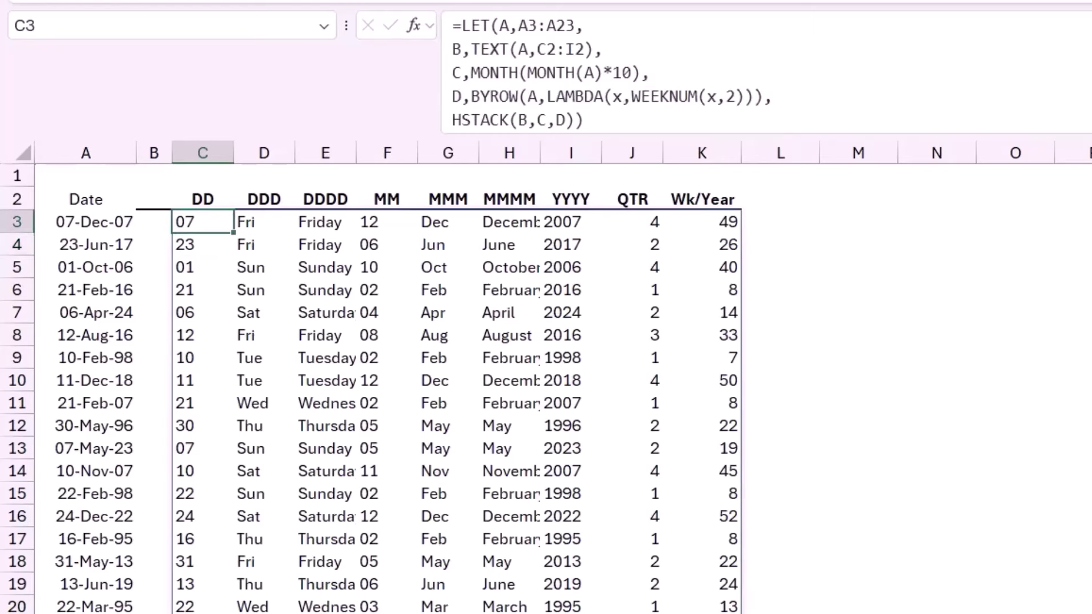
left_click(471, 96)
left_click(471, 73)
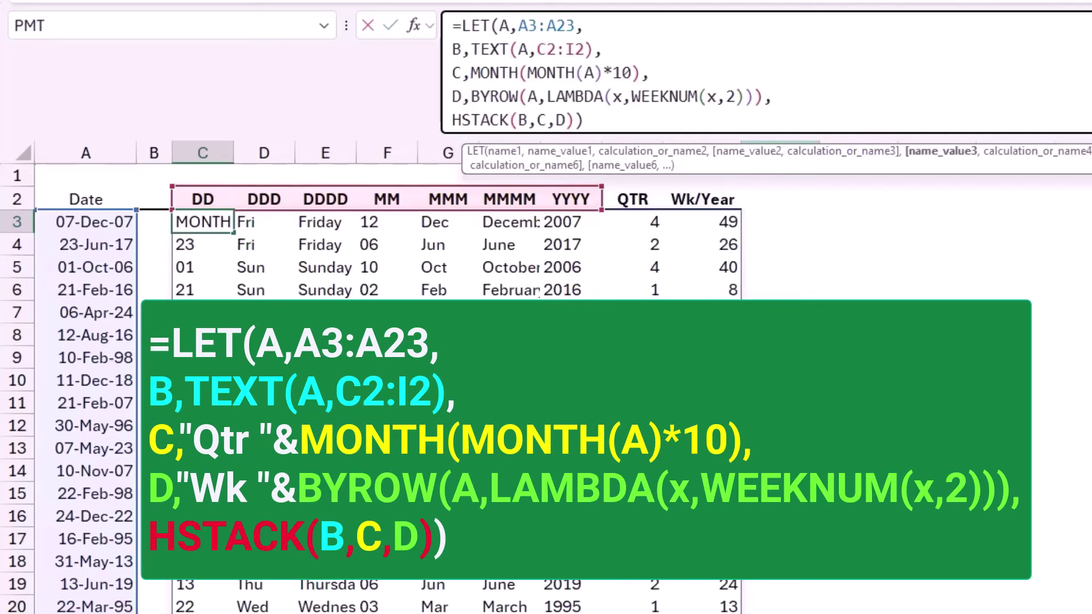
type("\"Qtr \"")
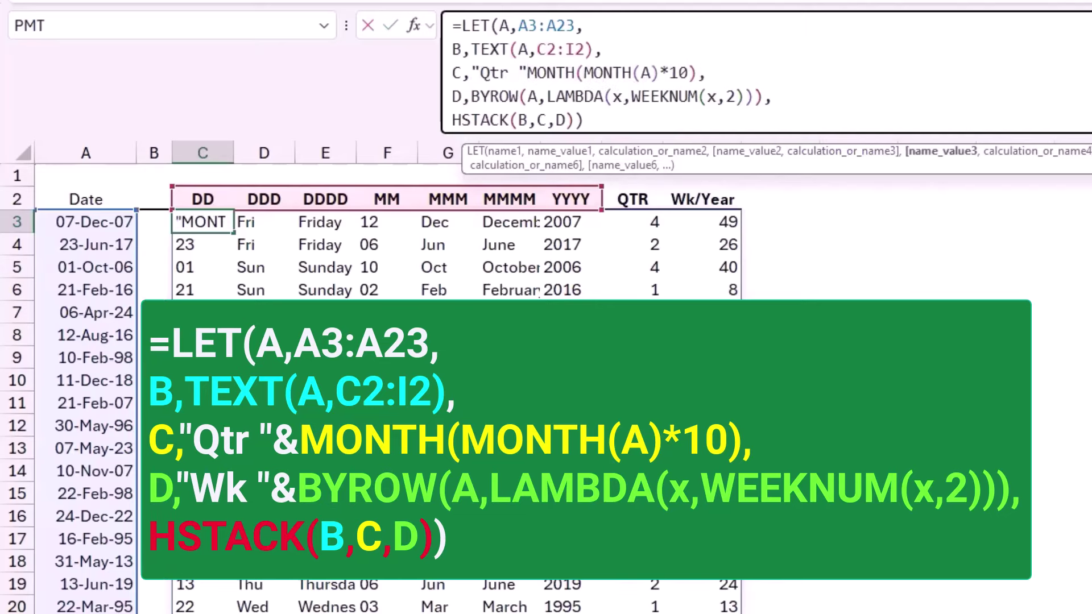
type("&")
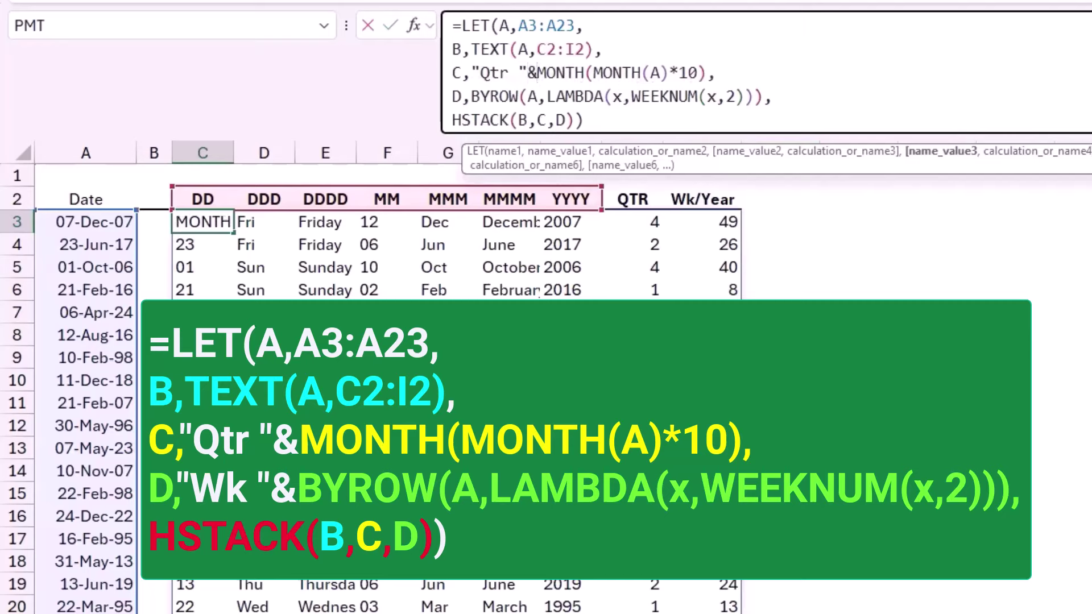
Step: Prefix the BYROW calculation of variable D with "Wk " using &, and enter the updated formula
left_click(471, 97)
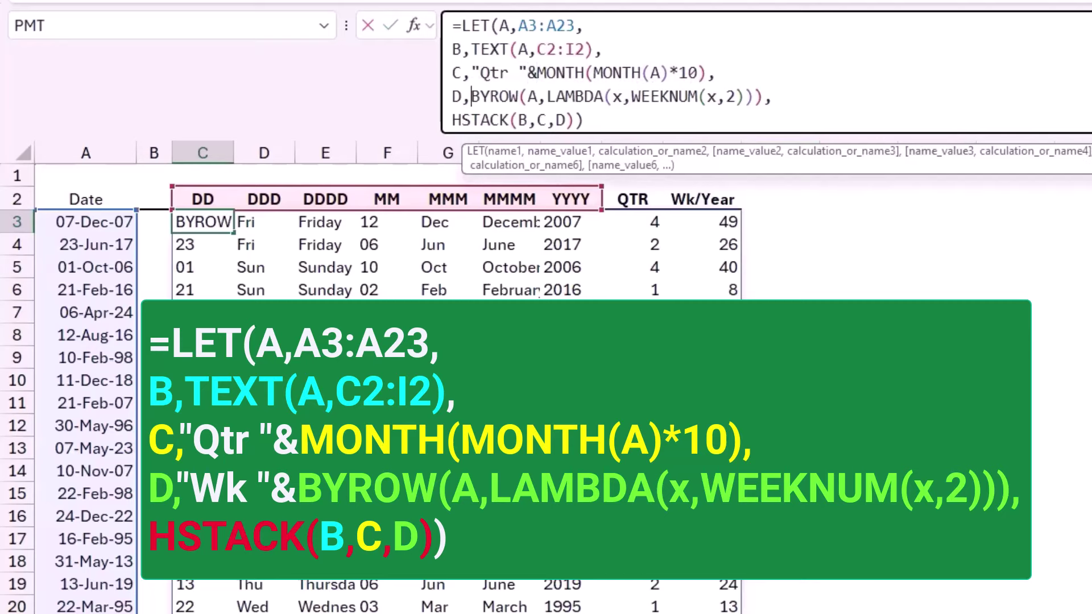
type("\"")
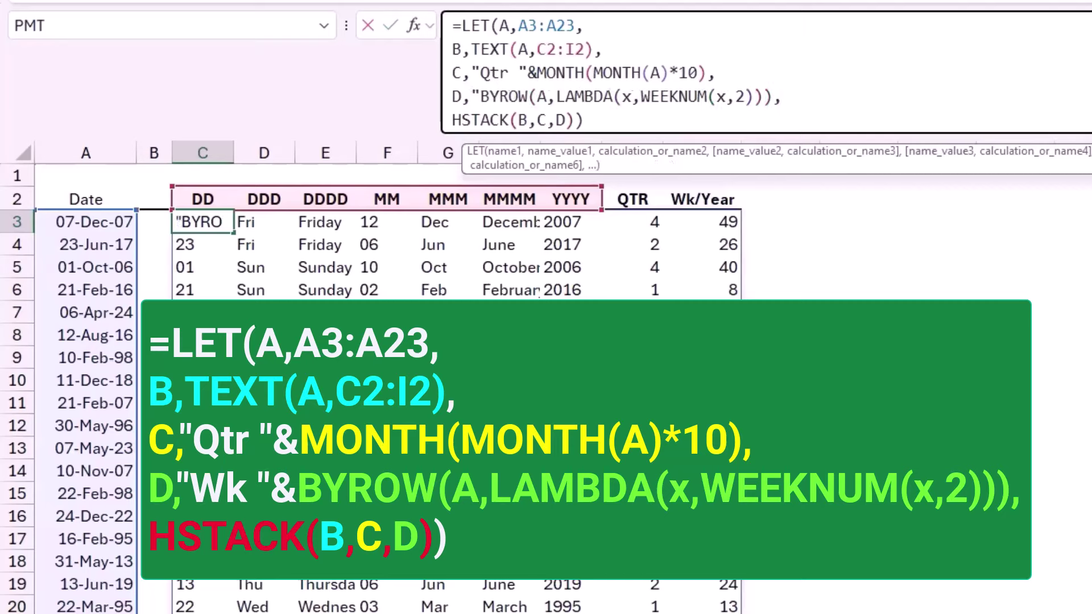
type("Wk ")
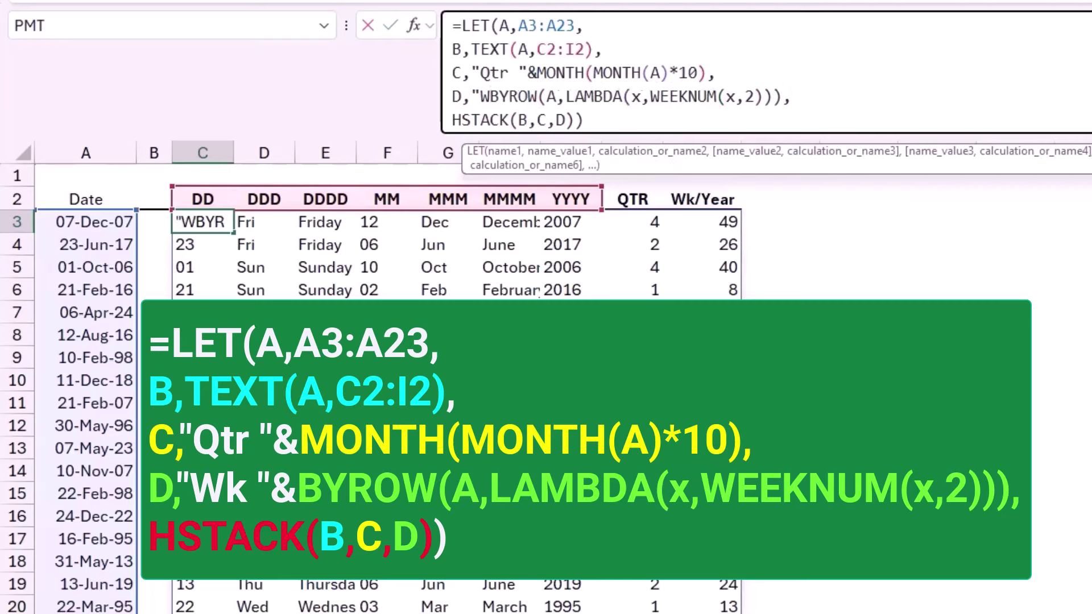
type("\"&")
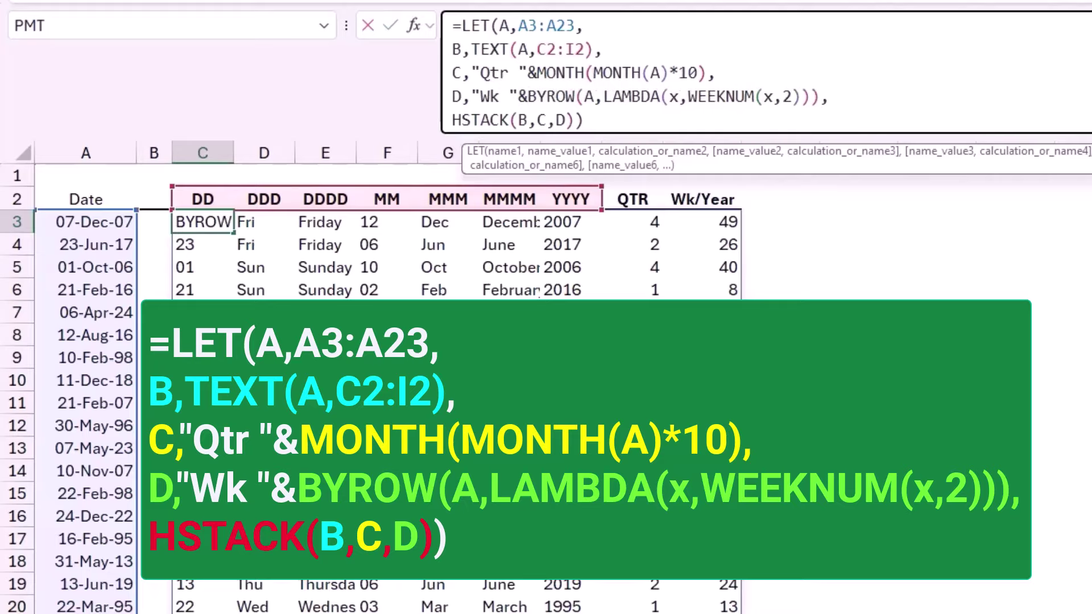
key("Return")
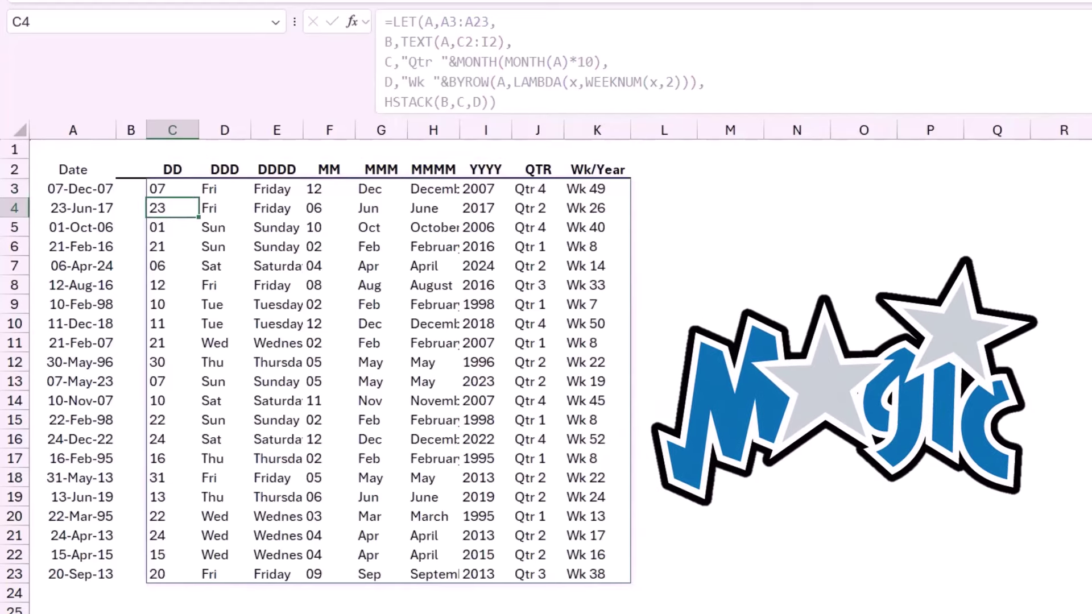
key("Up")
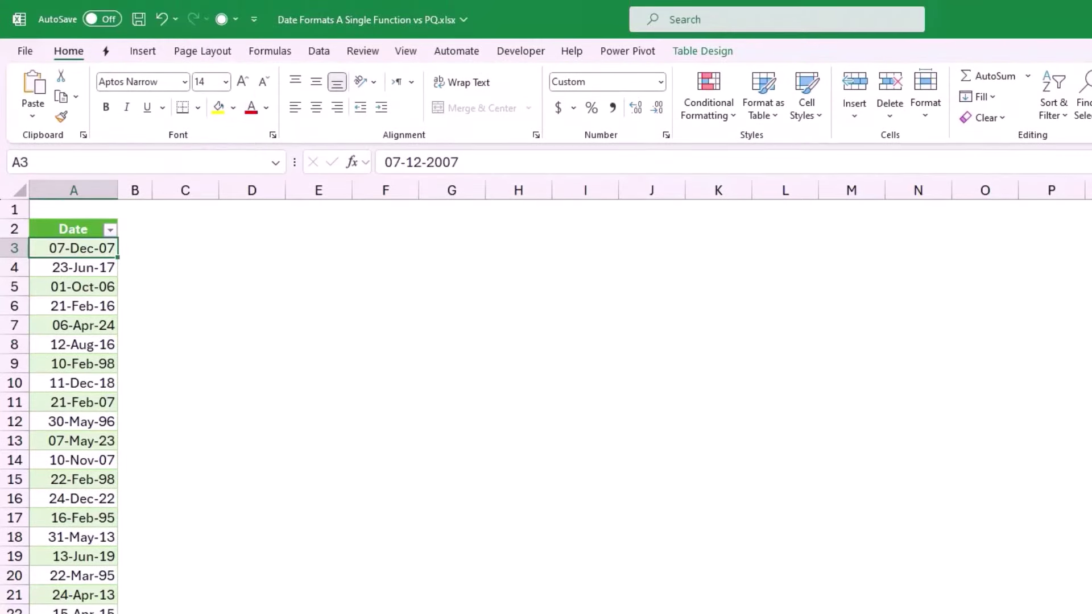
Step: Load the Dates table into the Power Query Editor and set the Date column's data type to Date
left_click(319, 50)
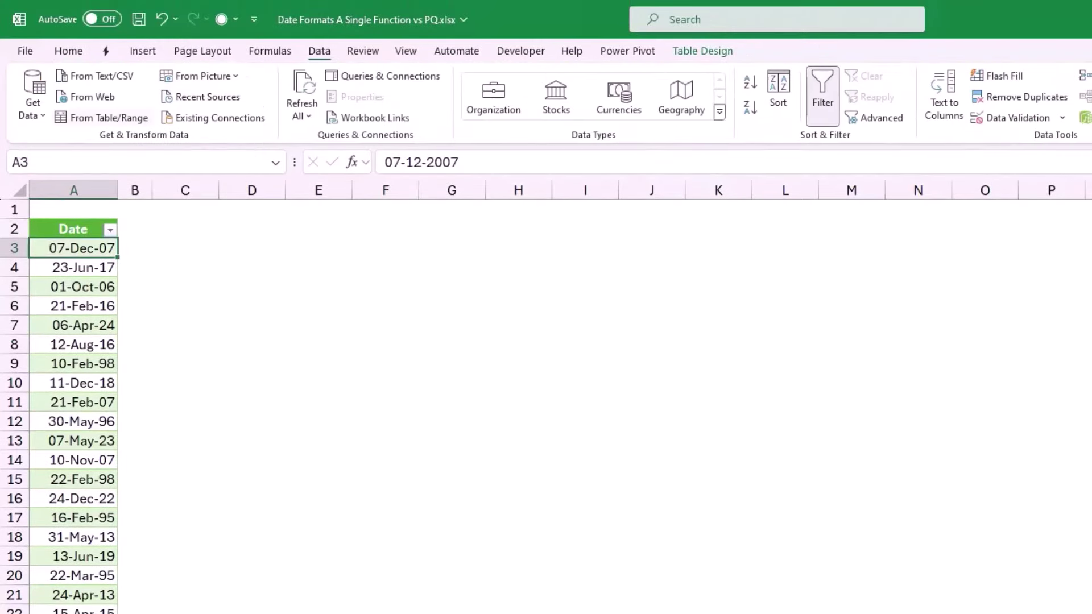
left_click(102, 117)
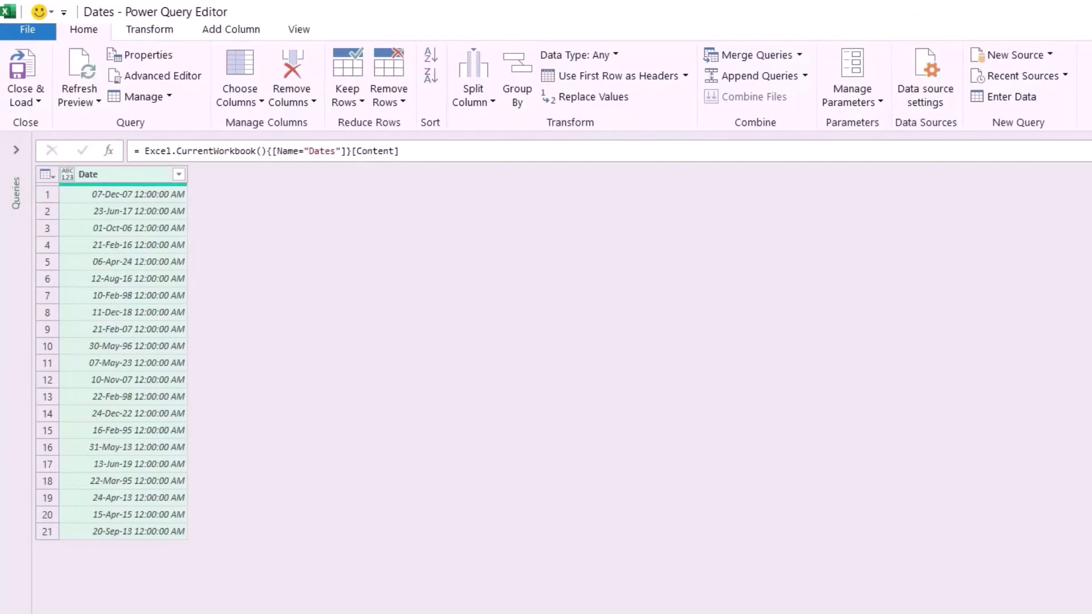
left_click(68, 174)
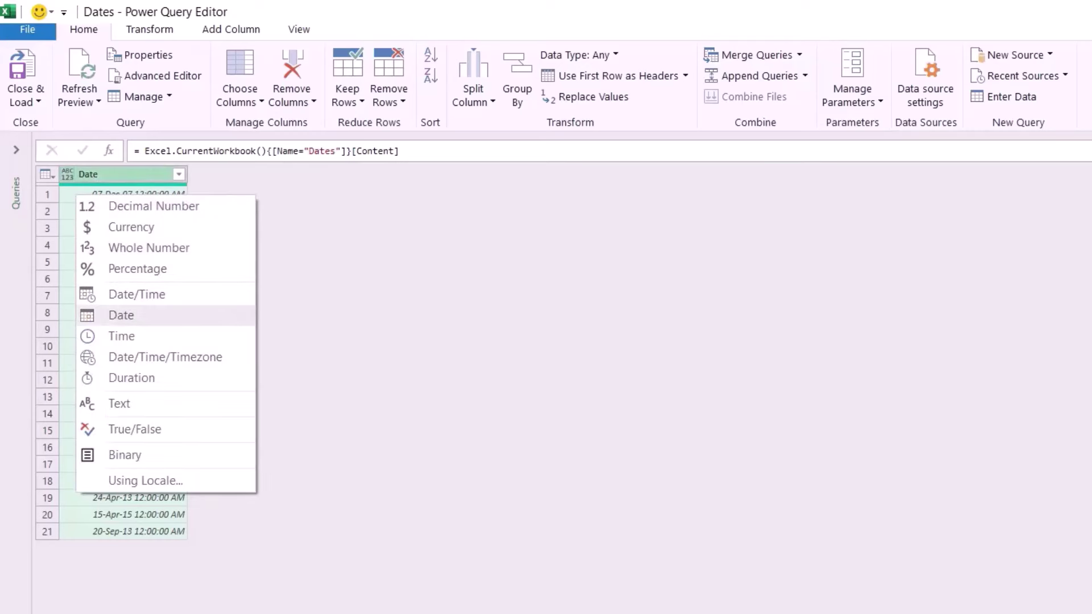
left_click(121, 315)
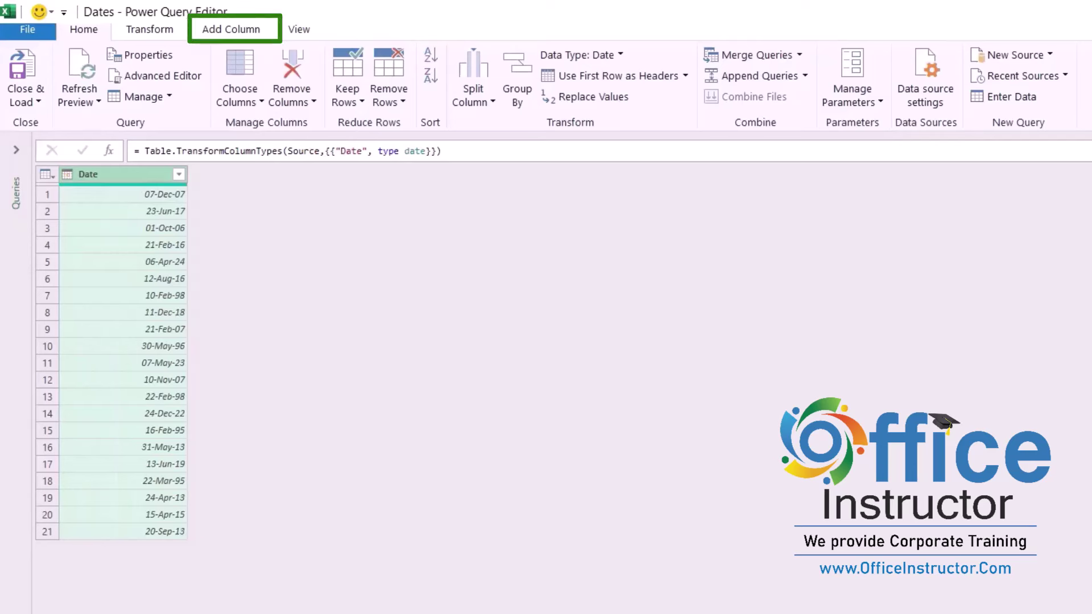
Step: Add a new column with the day number extracted from the Date column
left_click(231, 30)
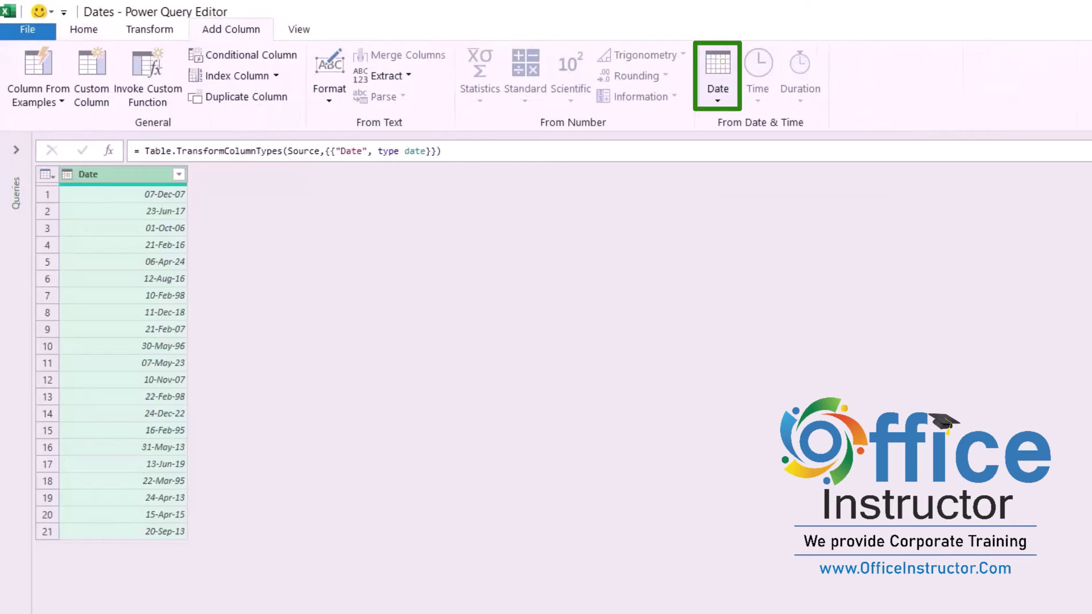
left_click(718, 80)
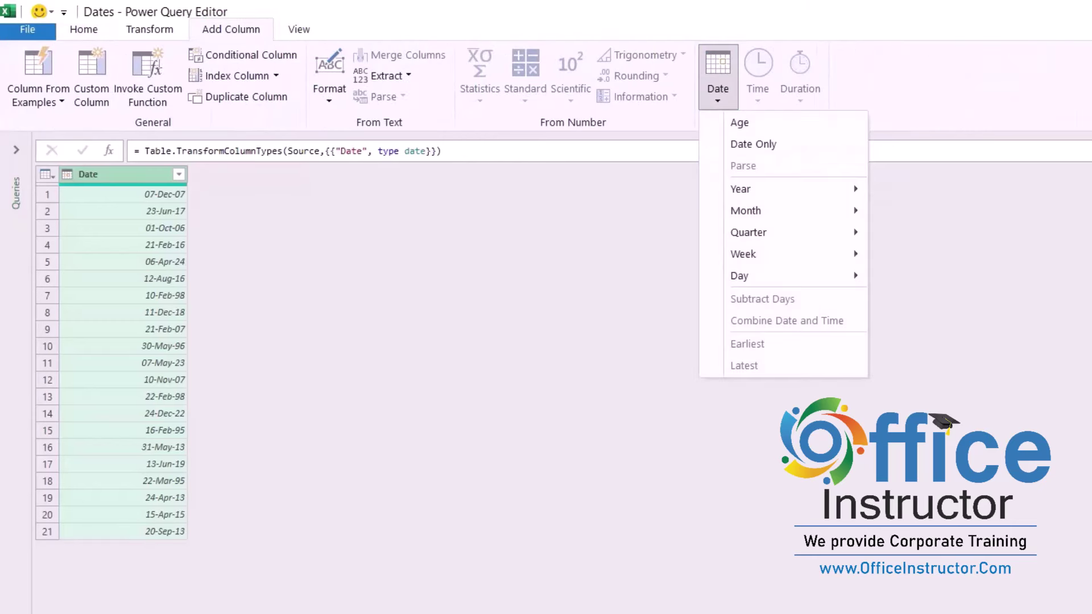
mouse_move(739, 275)
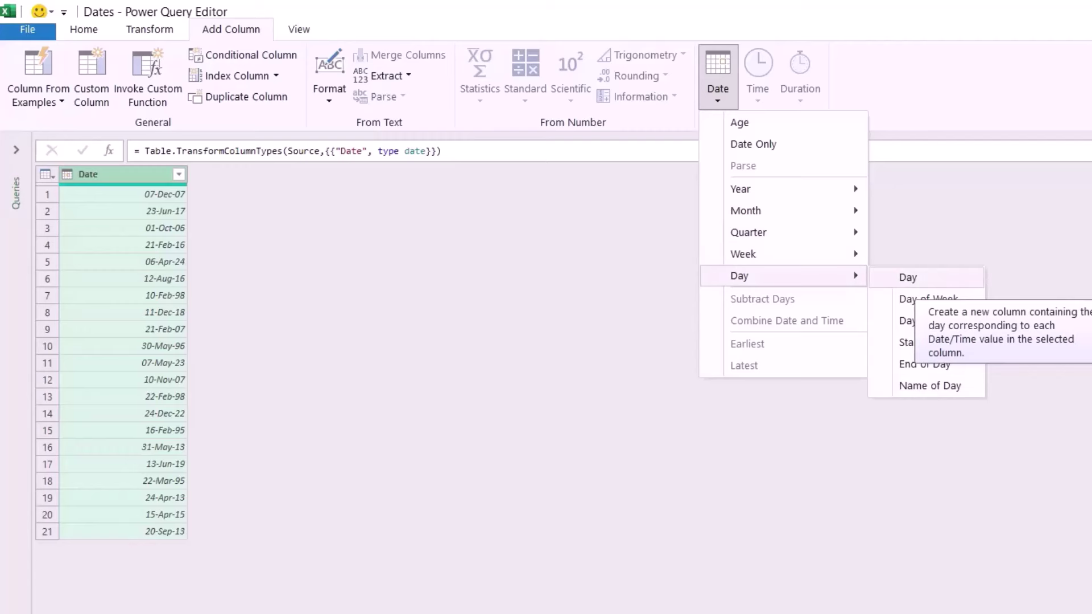
left_click(910, 277)
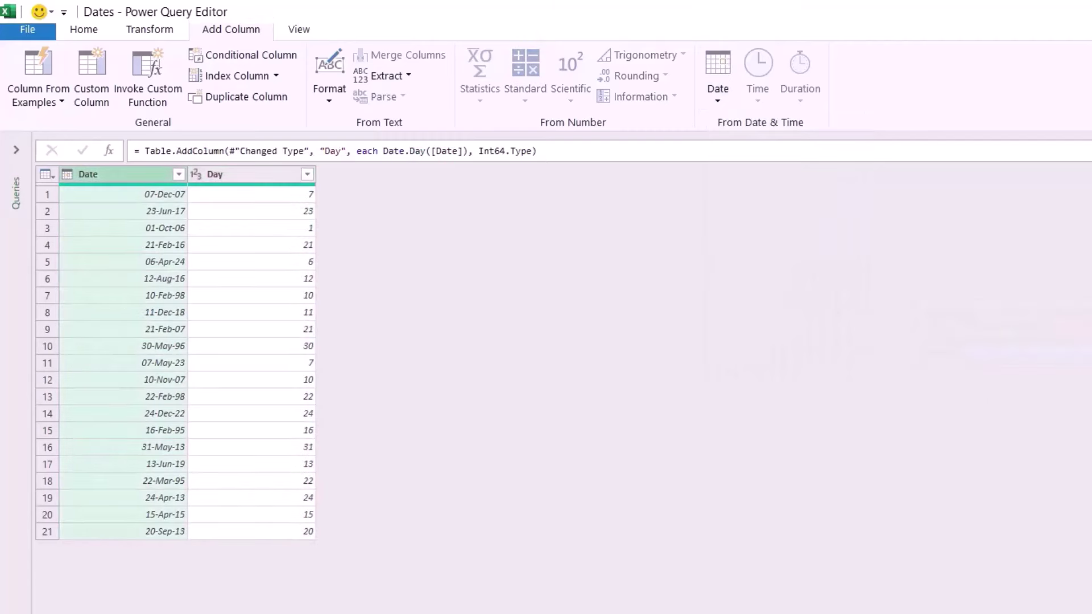
Step: Add a column with the name of the day from the Date column, and duplicate that Day Name column
left_click(718, 77)
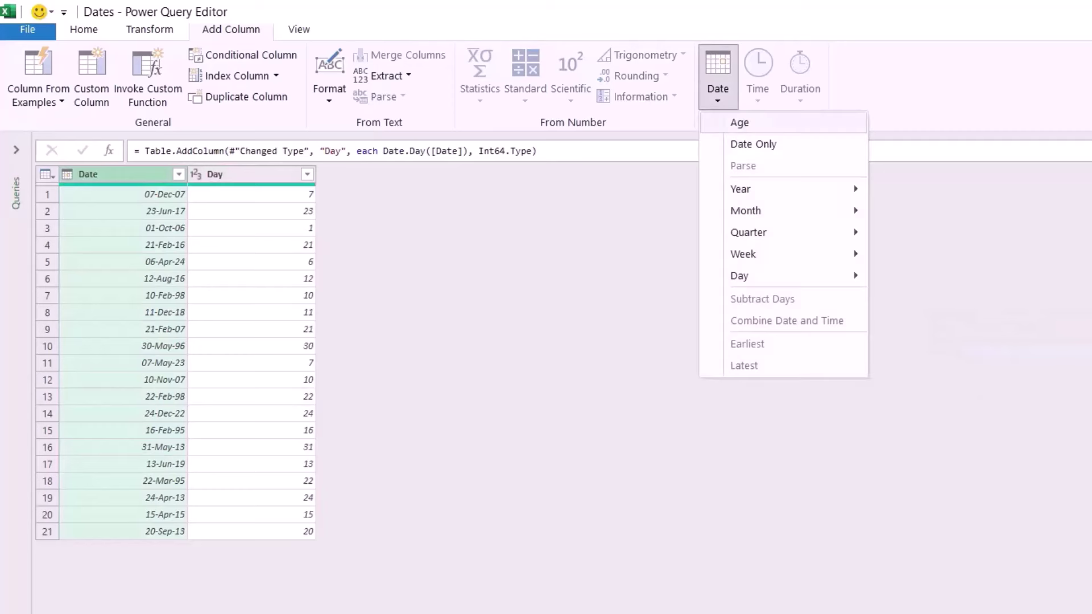
mouse_move(796, 276)
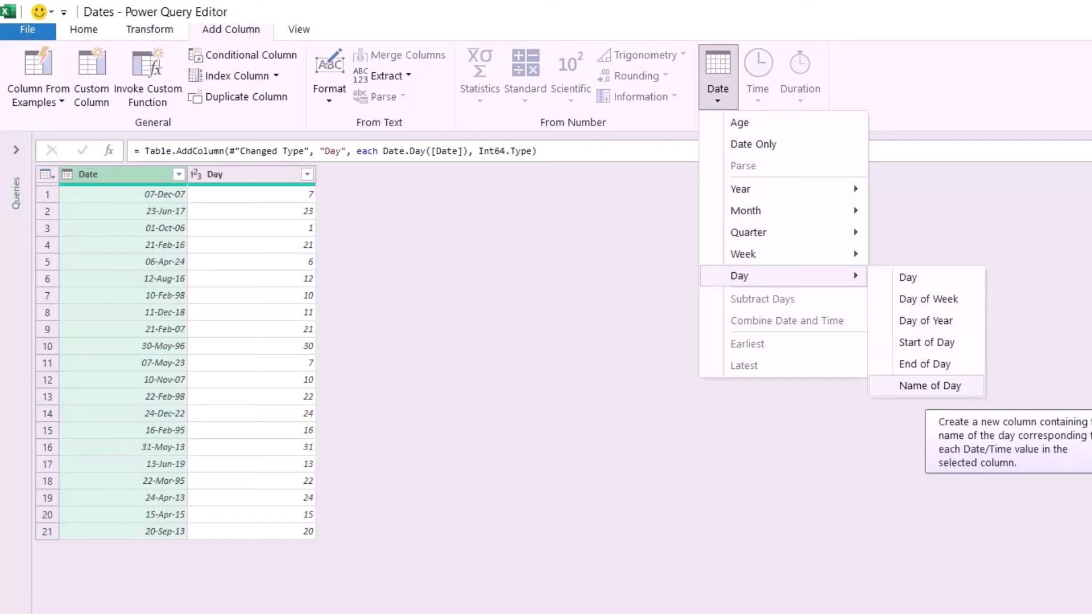
left_click(930, 385)
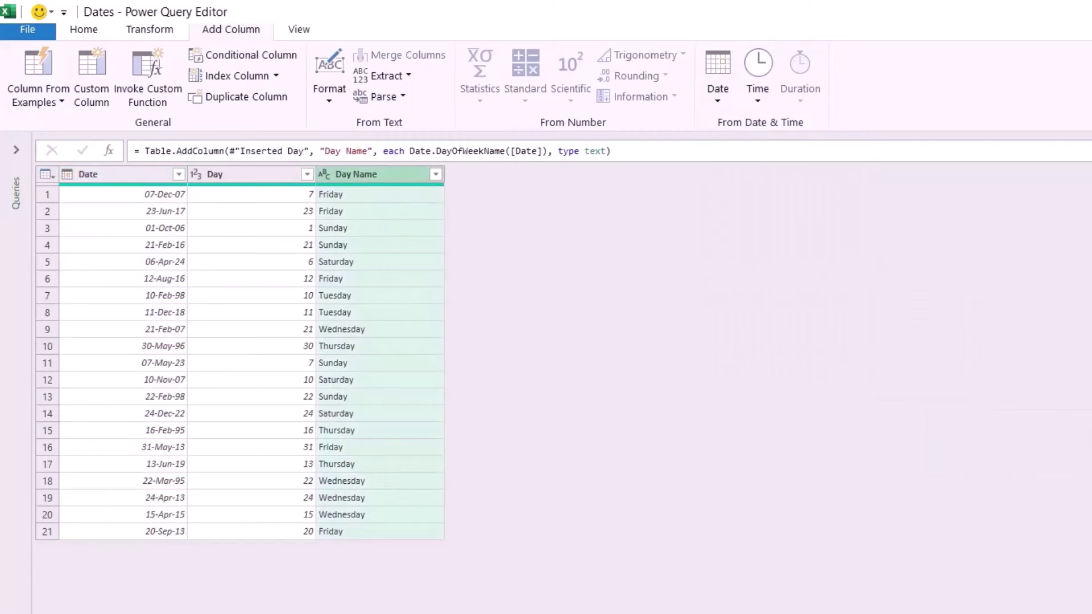
right_click(377, 175)
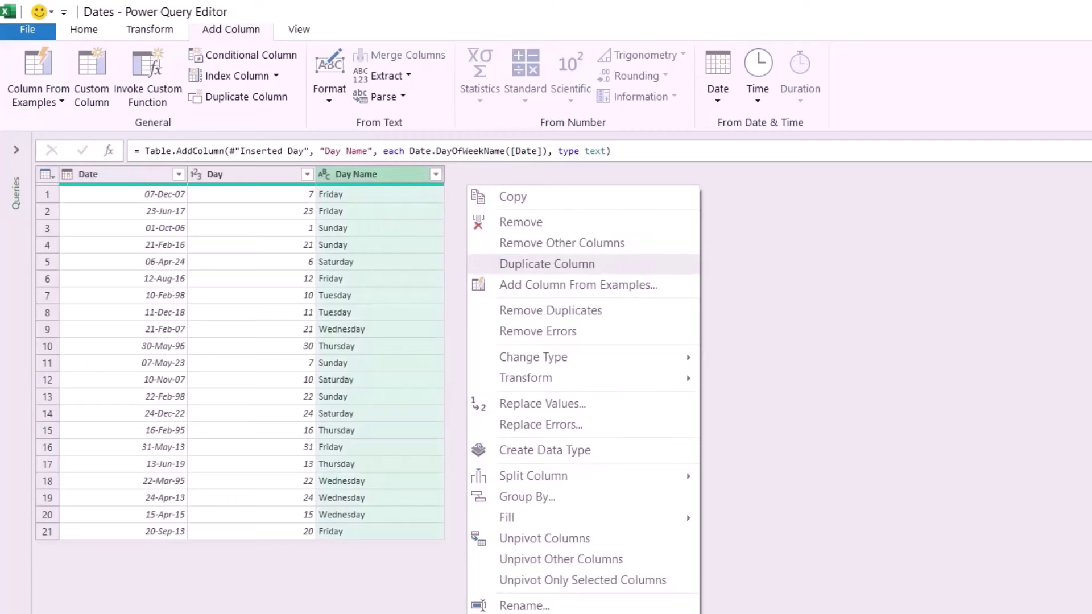
left_click(547, 264)
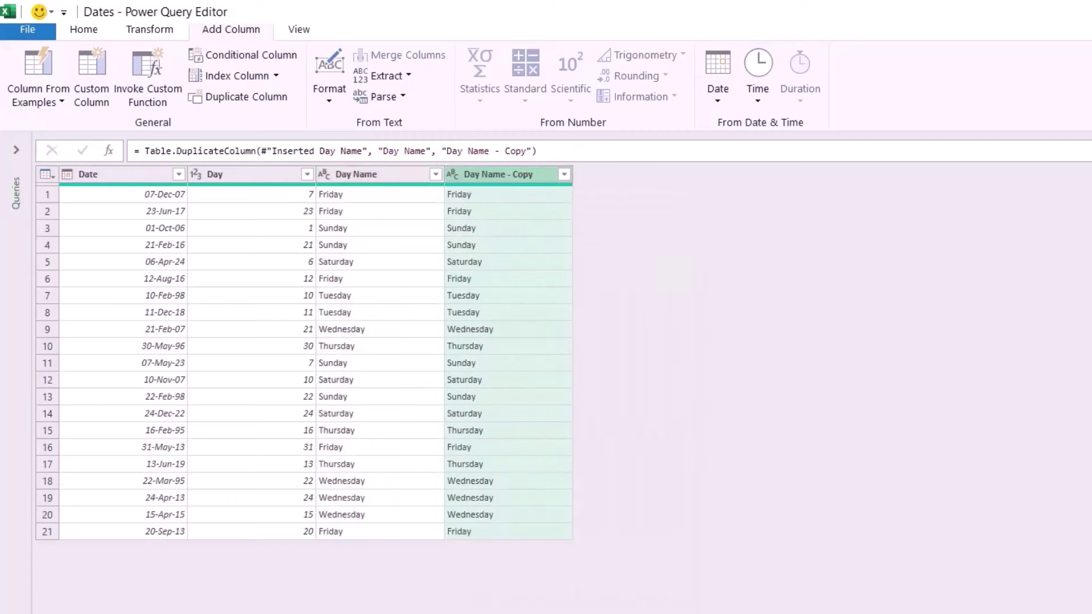
Step: Shorten the original Day Name column's text to its first 3 characters, leaving the duplicate in full
left_click(376, 175)
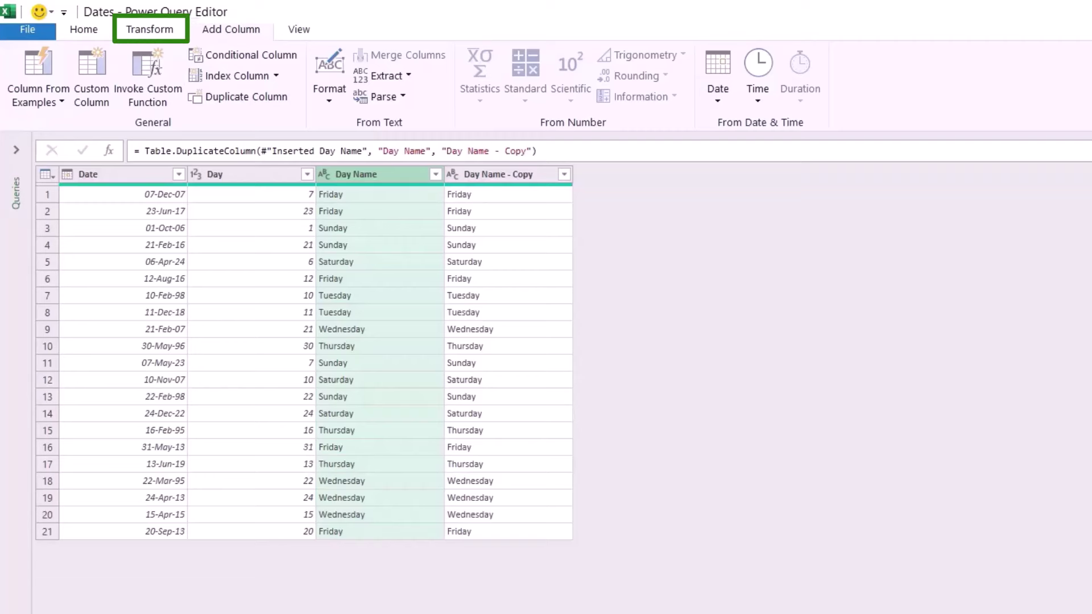
left_click(150, 29)
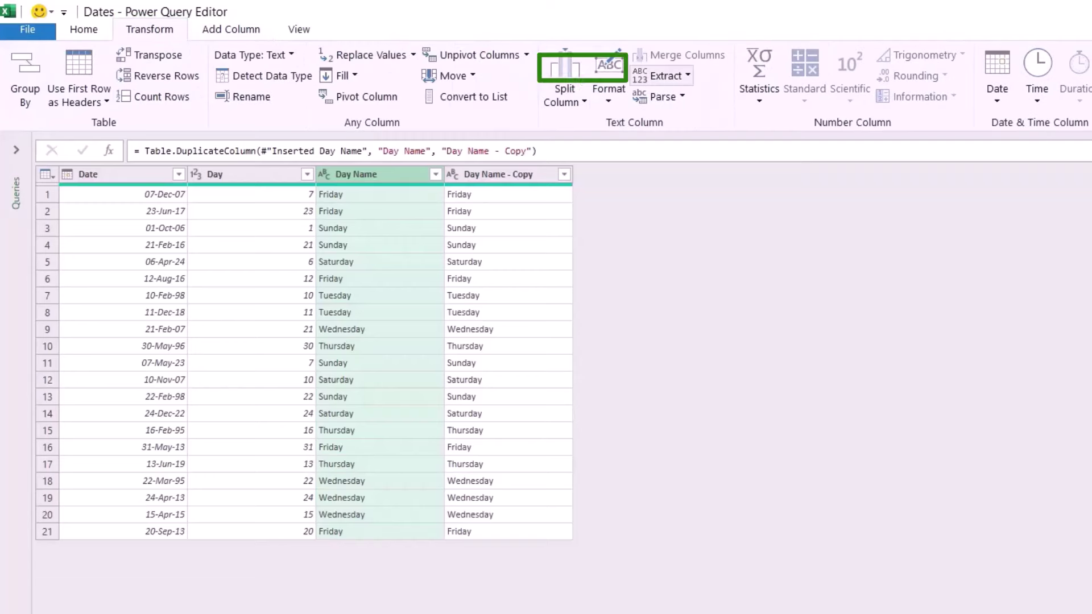
left_click(661, 76)
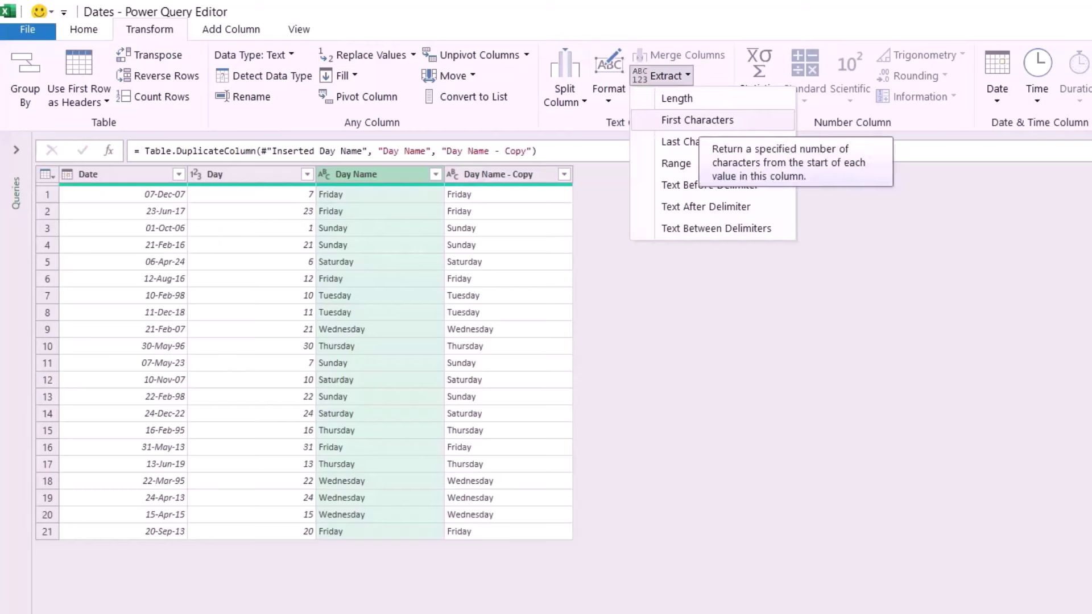
left_click(697, 120)
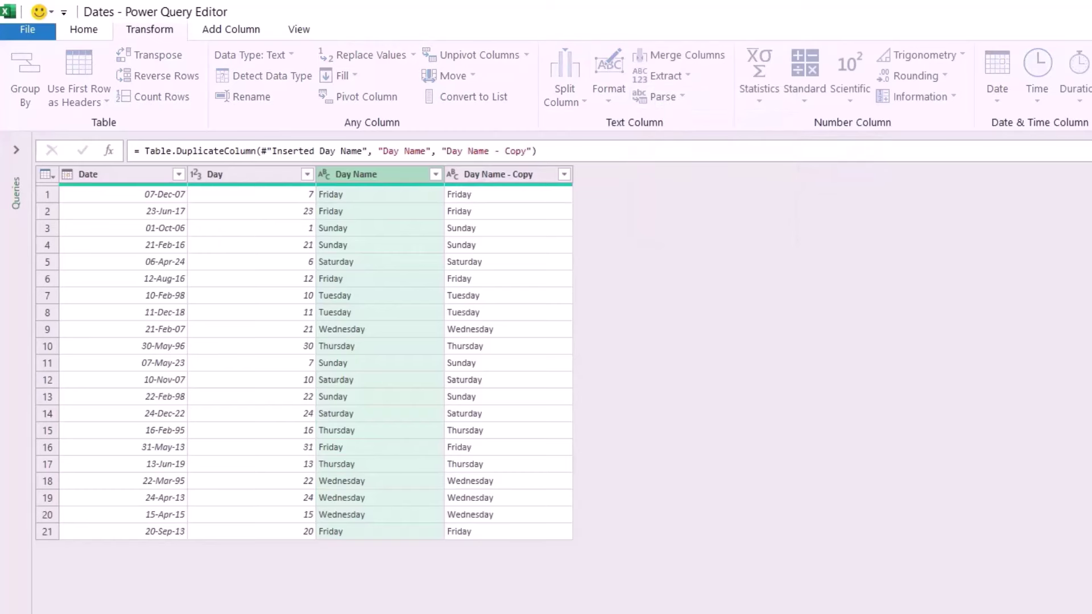
type("3")
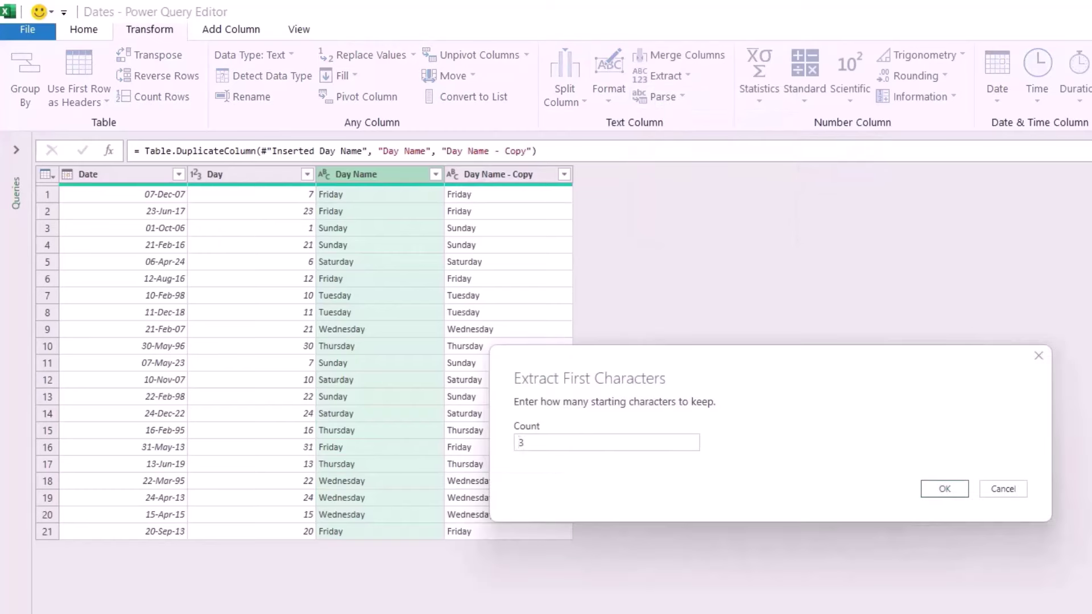
key("Return")
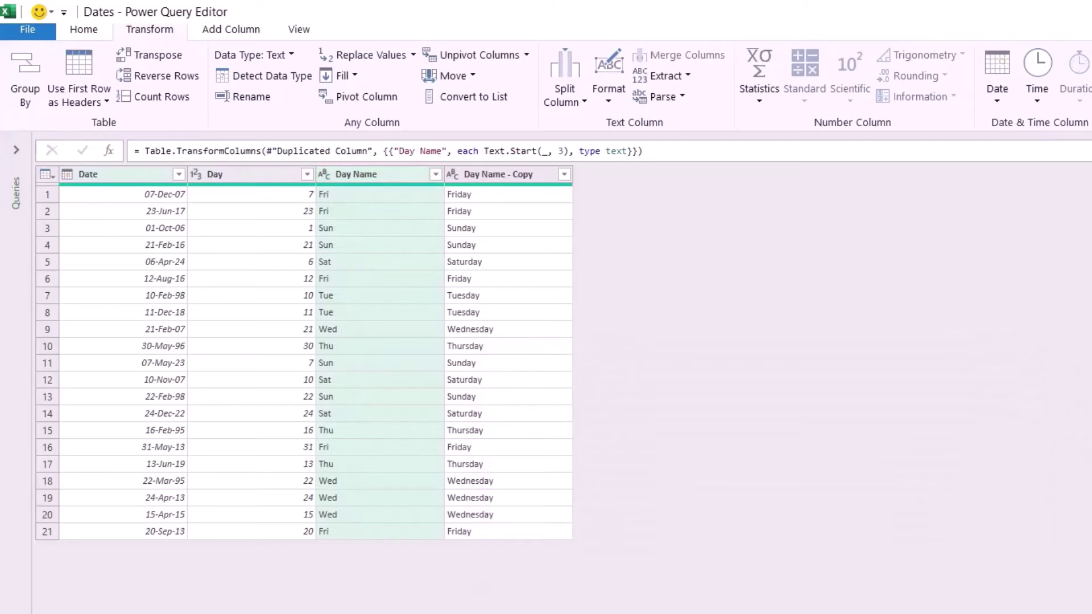
Step: Add a new column with the month number extracted from the Date column
left_click(118, 174)
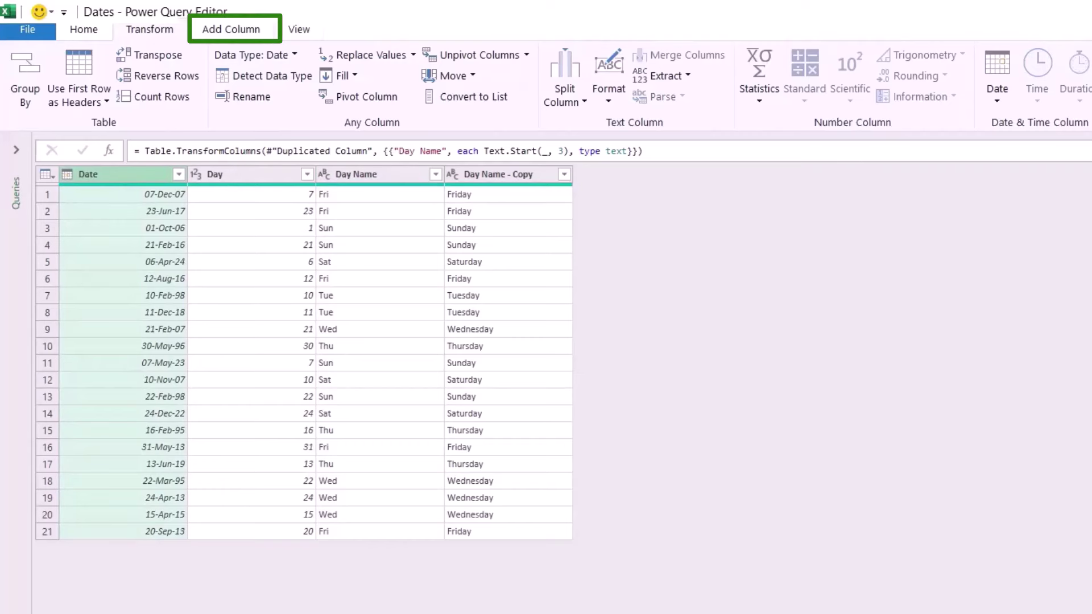
left_click(231, 29)
left_click(718, 89)
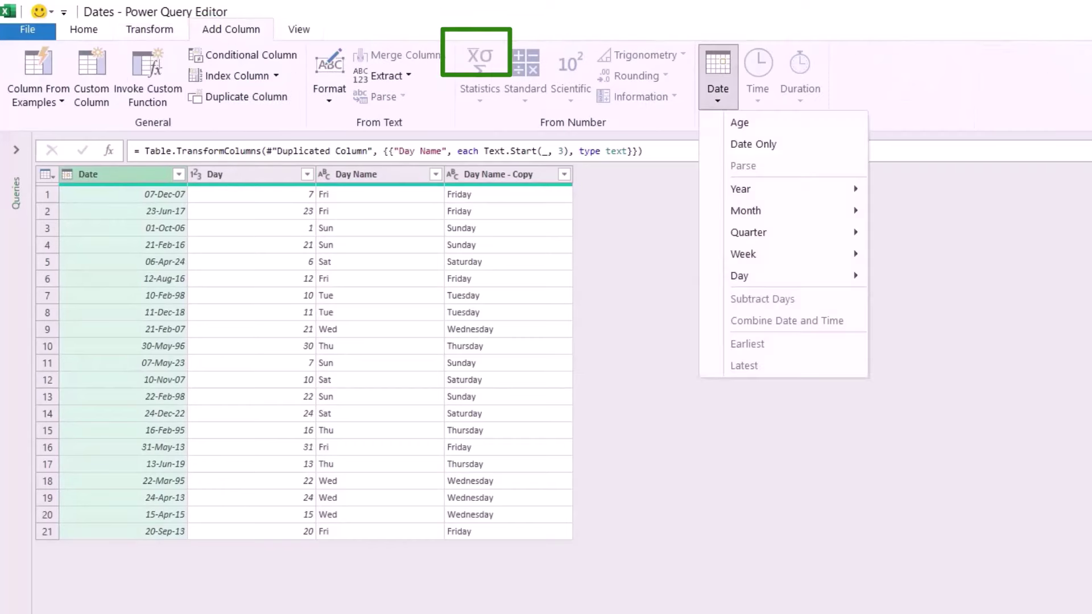
mouse_move(791, 211)
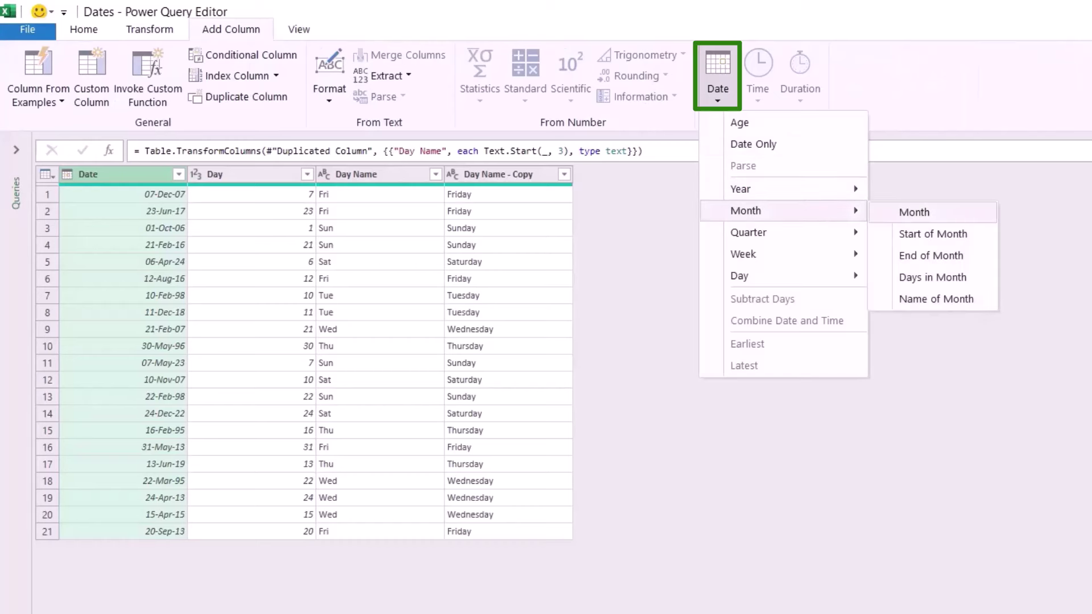
left_click(914, 212)
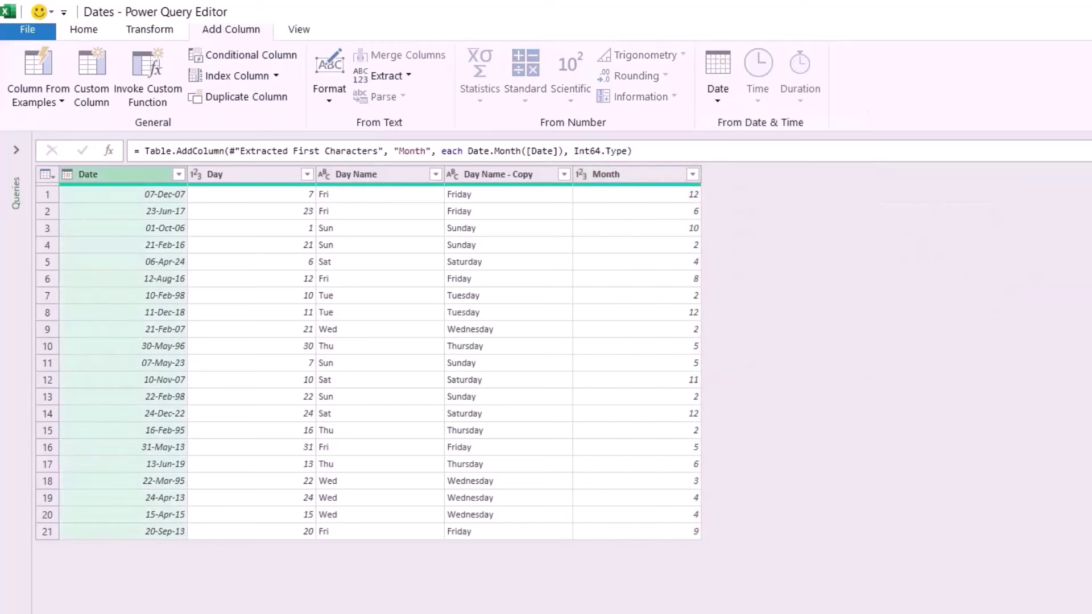
Step: Add a column with the name of the month from the Date column, and duplicate that Month Name column
left_click(718, 76)
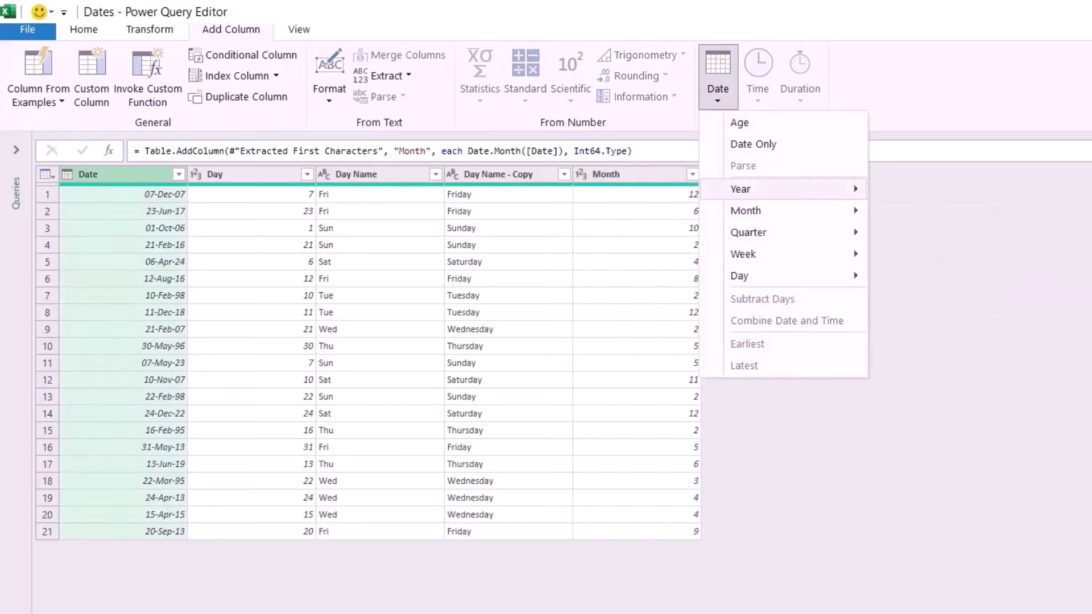
mouse_move(796, 211)
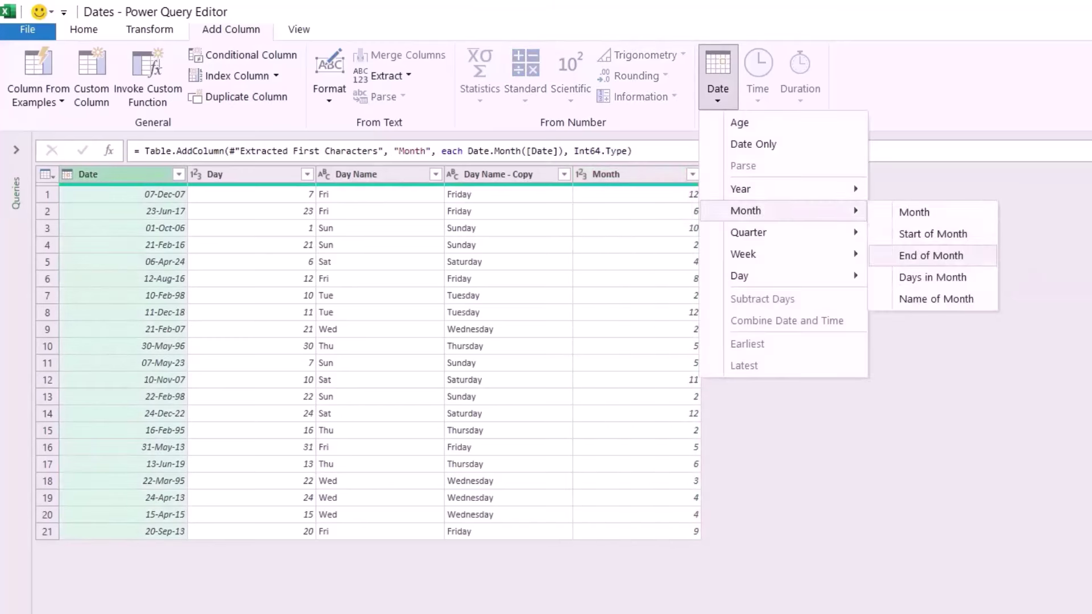
left_click(935, 299)
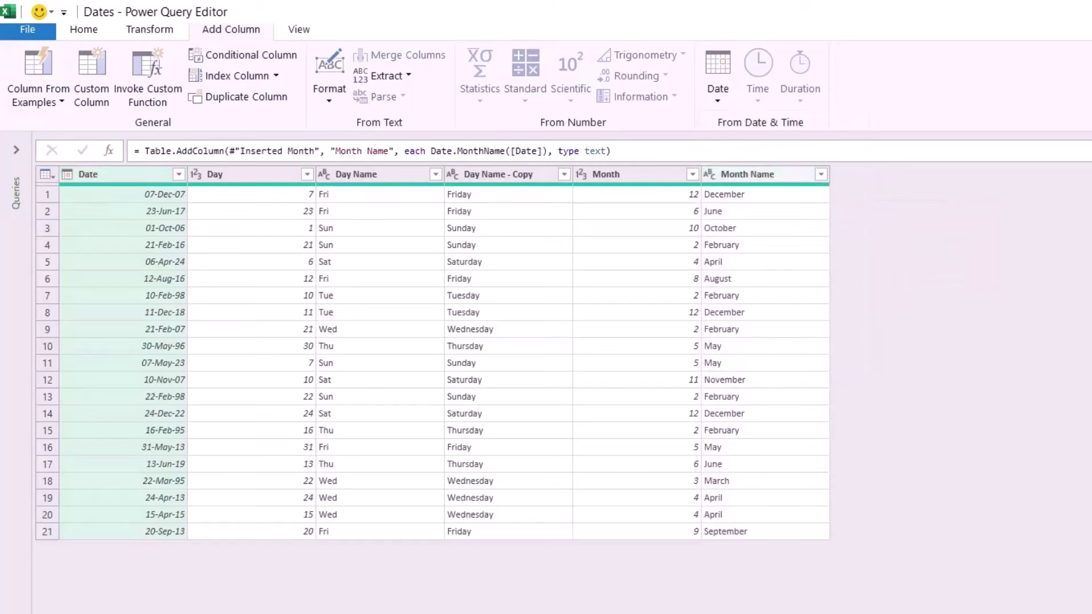
right_click(788, 175)
left_click(1024, 261)
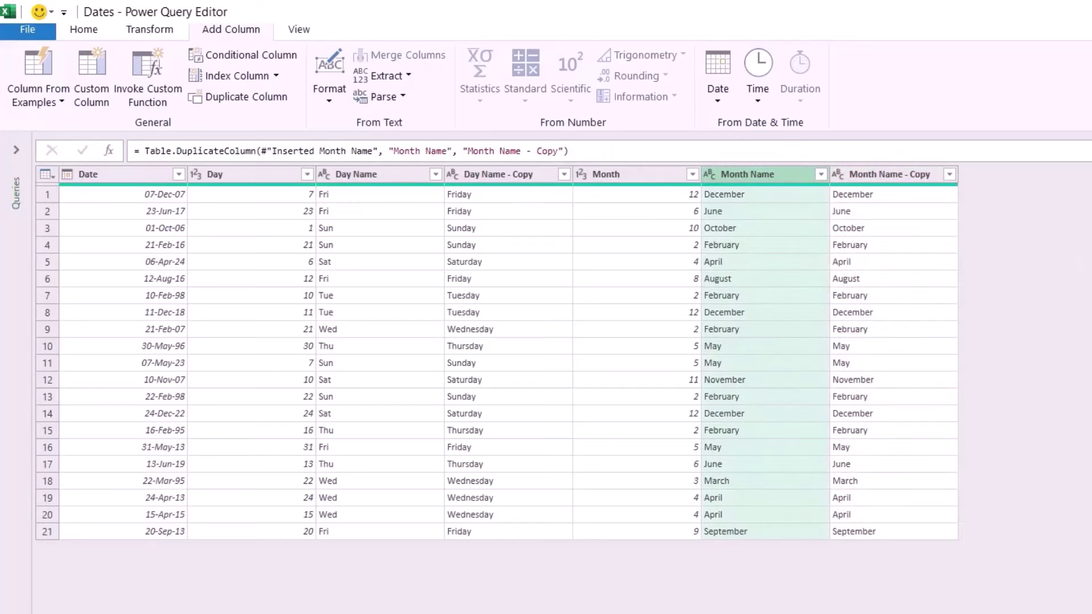
Step: Reduce the original Month Name column's text to its first 3 characters
left_click(150, 29)
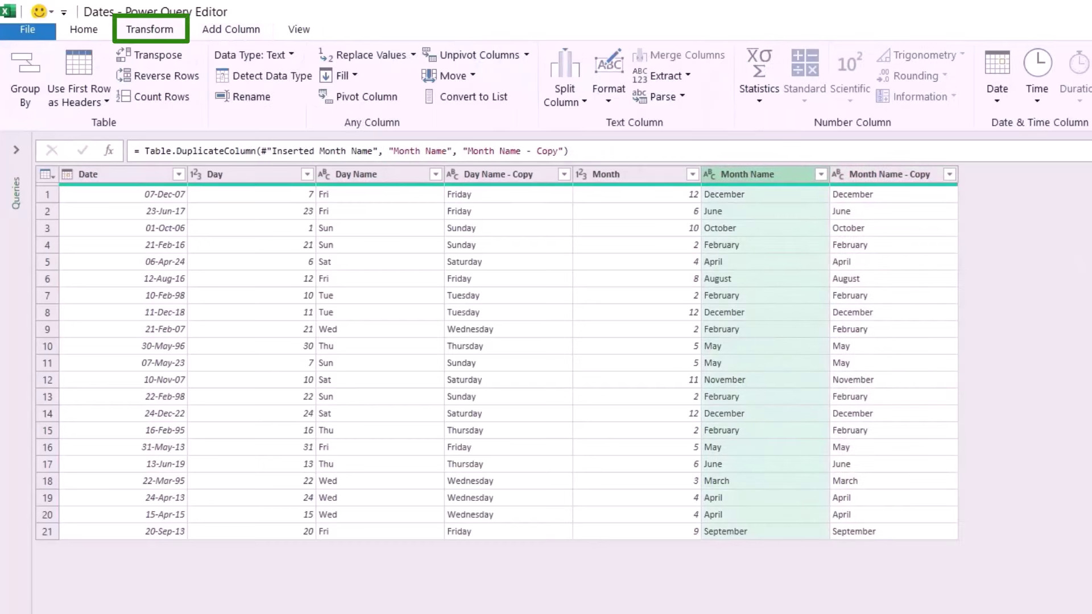
left_click(663, 75)
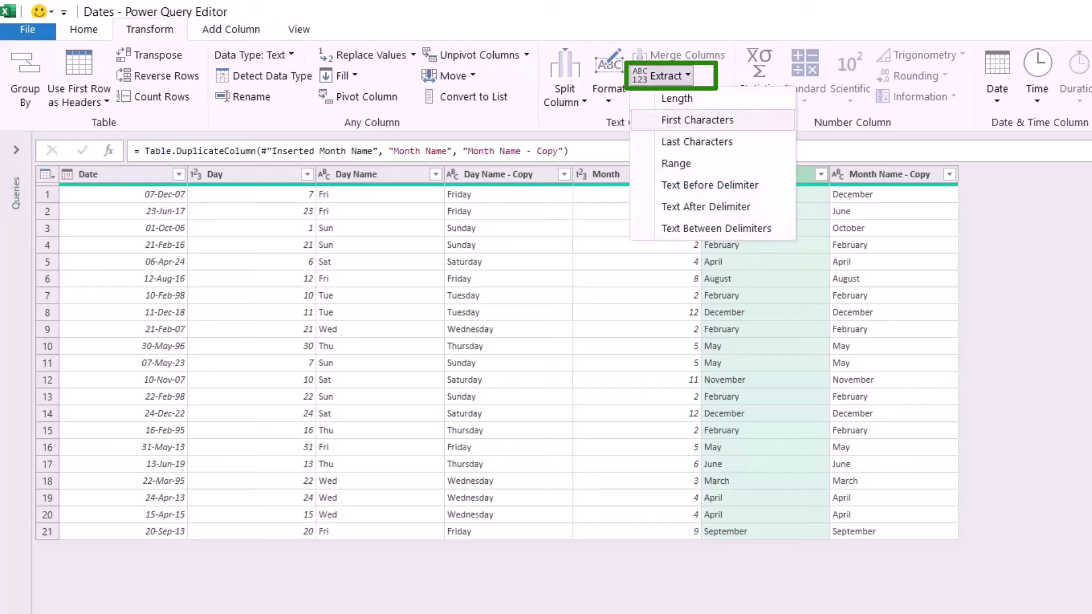
left_click(697, 120)
type("3")
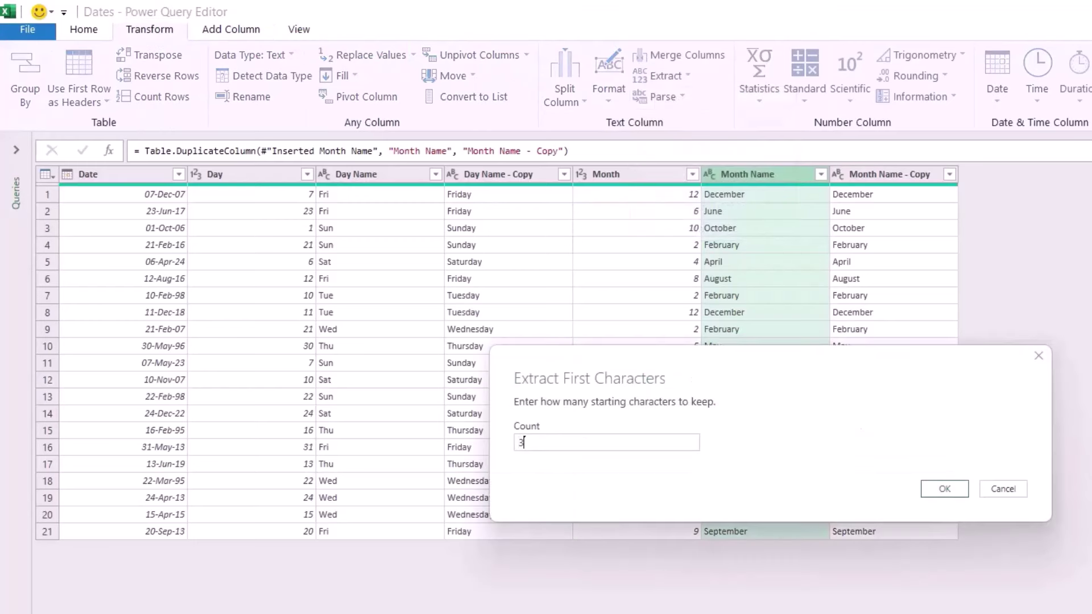
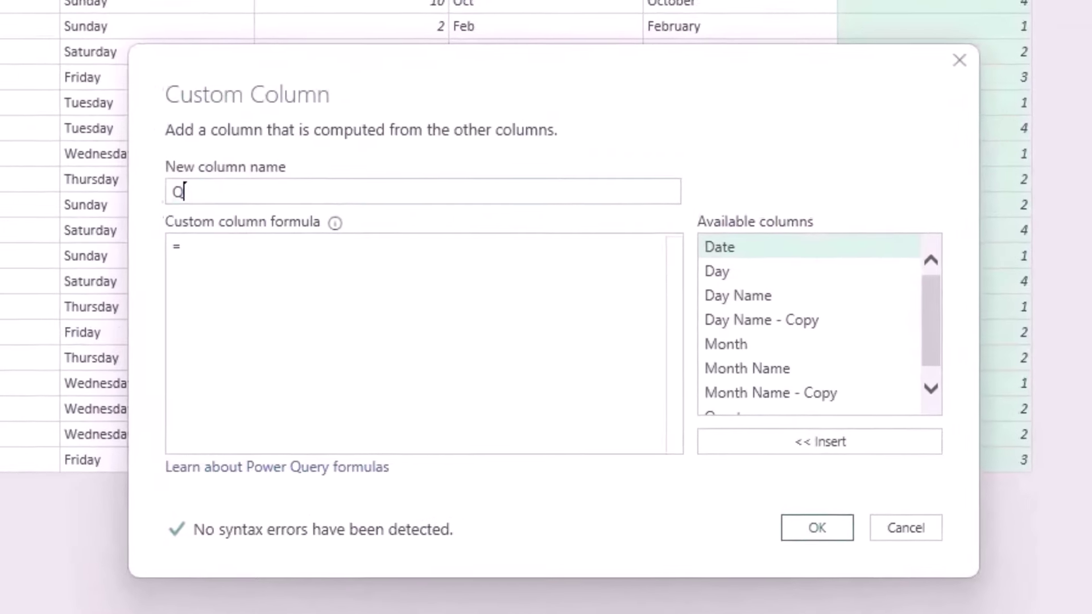
Step: Name the custom column QTR and begin its formula with Text.Combine, opening a list whose first item is "Qtr "
key("Tab")
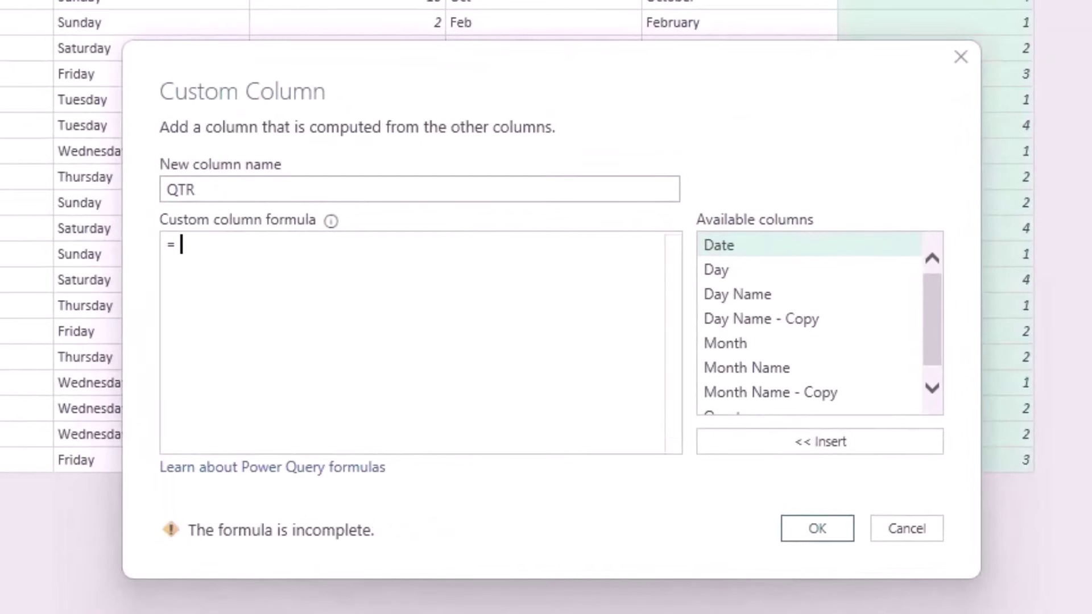
type("Text")
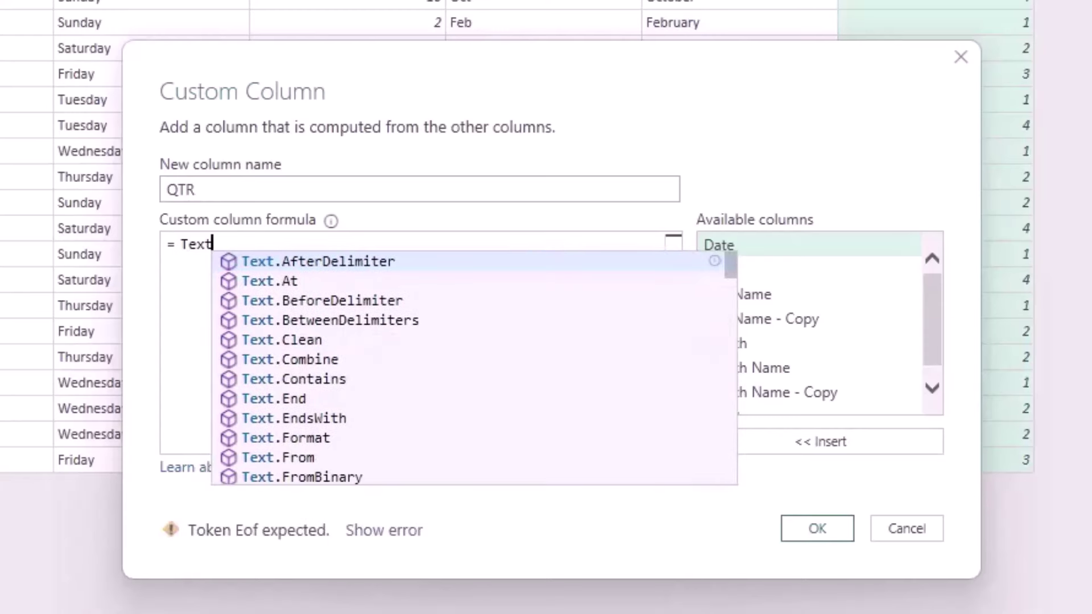
type(".Com")
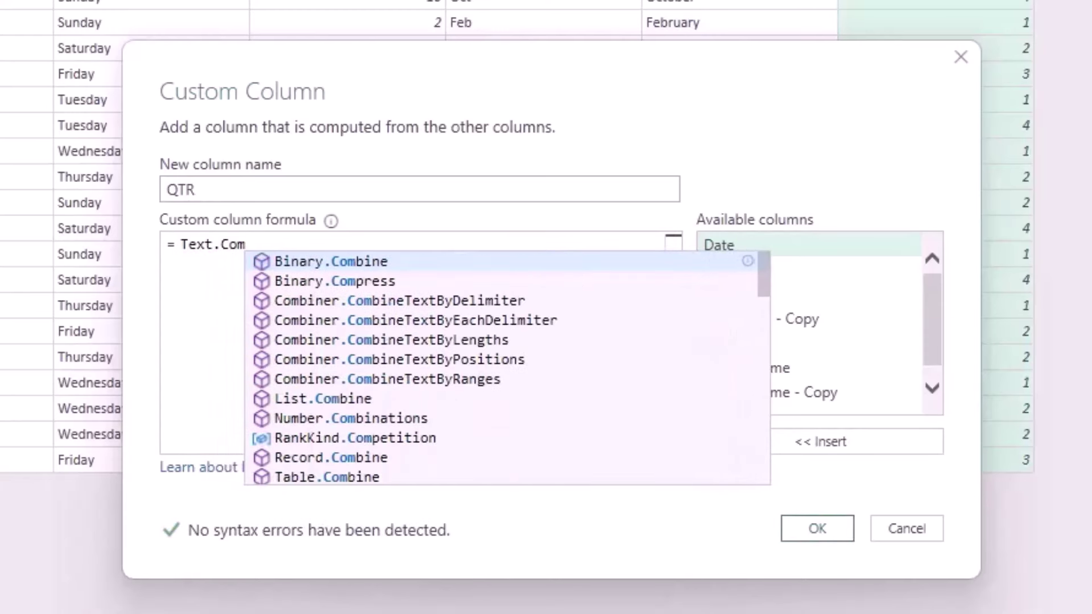
type("bine(")
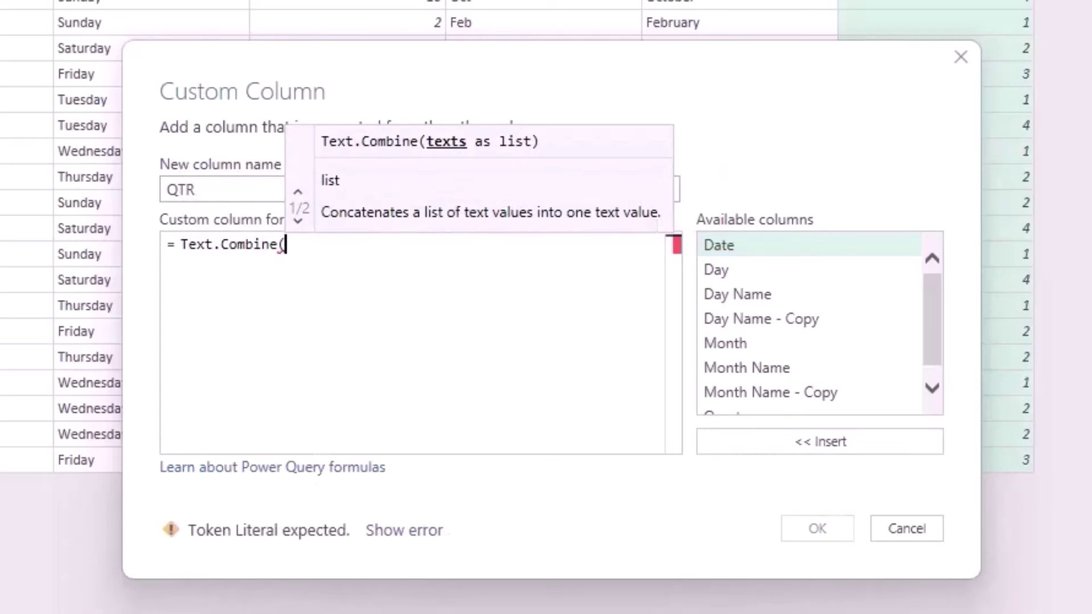
type("{")
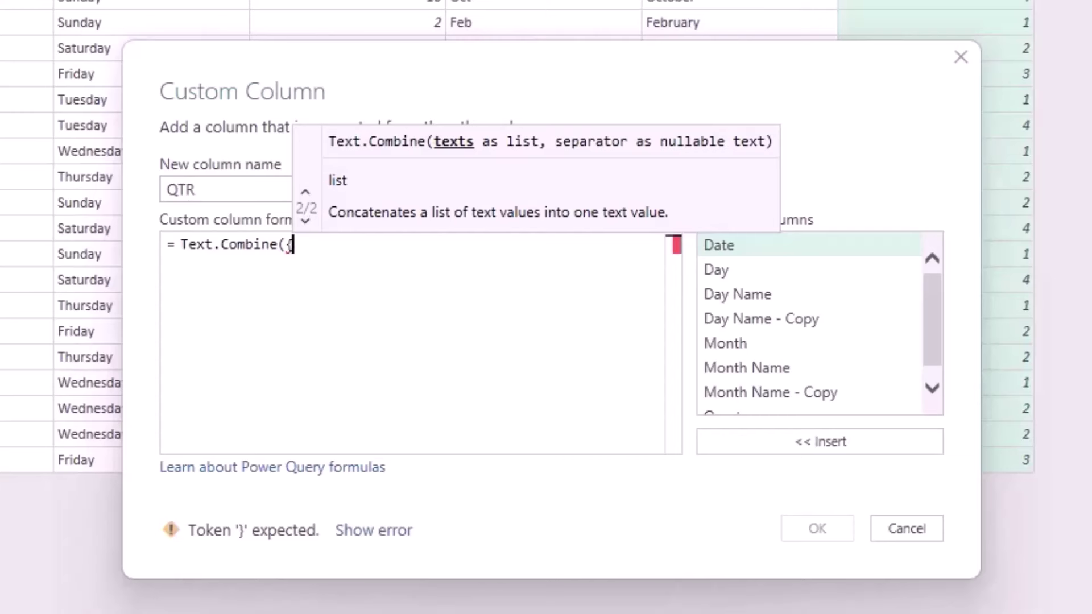
type("\"Qtr \"")
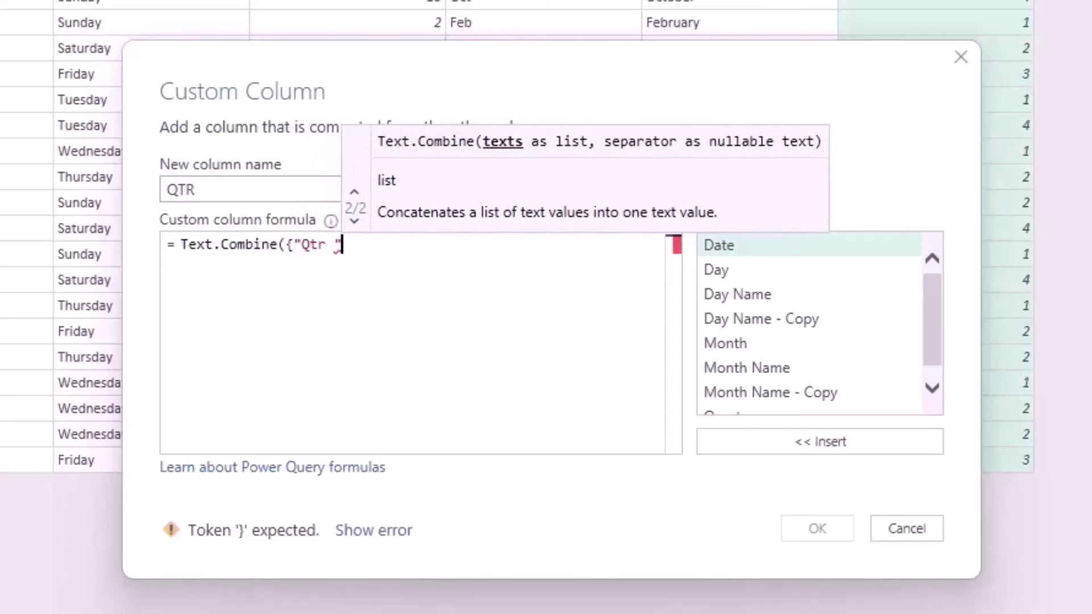
type(",")
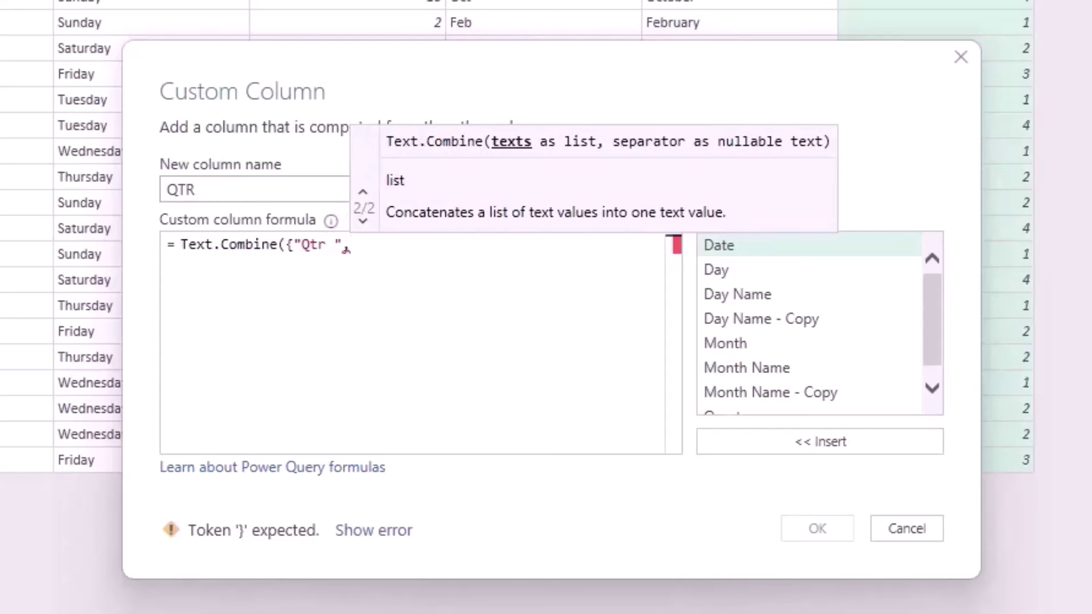
Step: Complete the QTR formula with Text.From([Quarter]) as the second list item, close the brackets and create the column
scroll(813, 403, "down", 1)
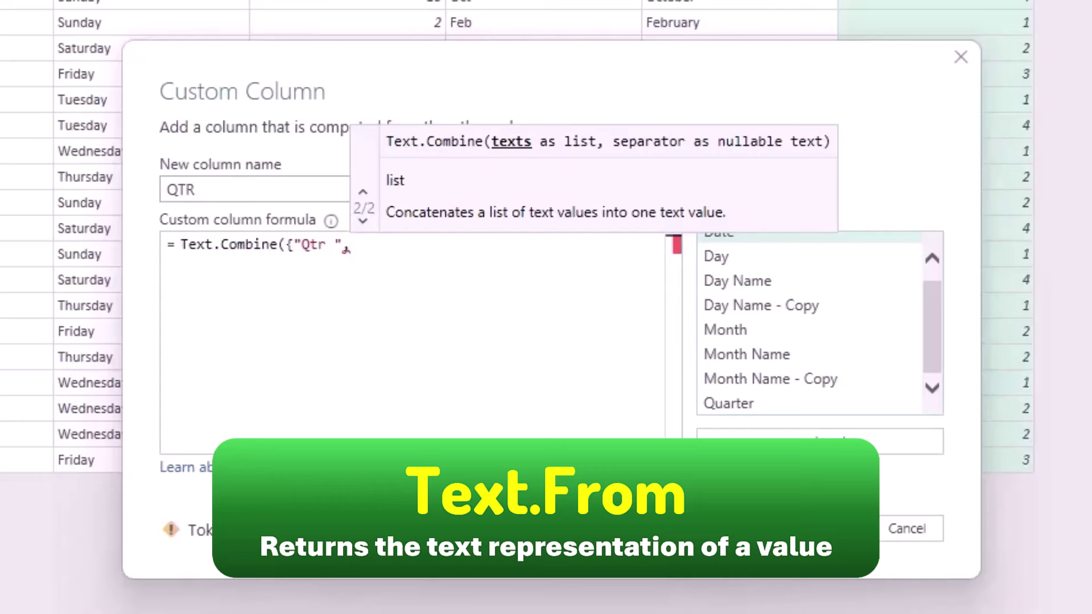
type("Text.From(")
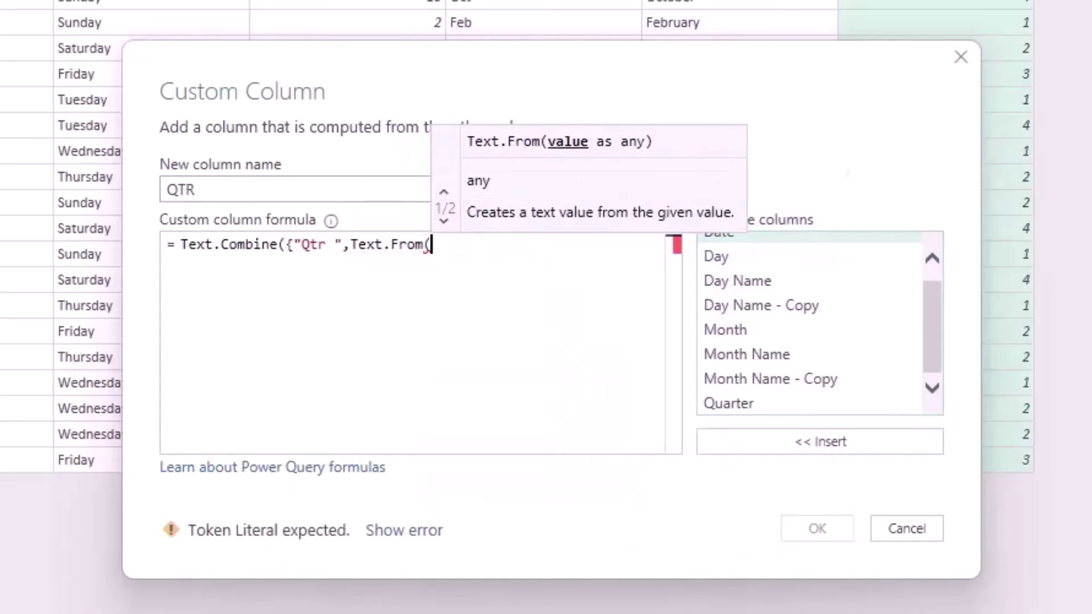
double_click(728, 404)
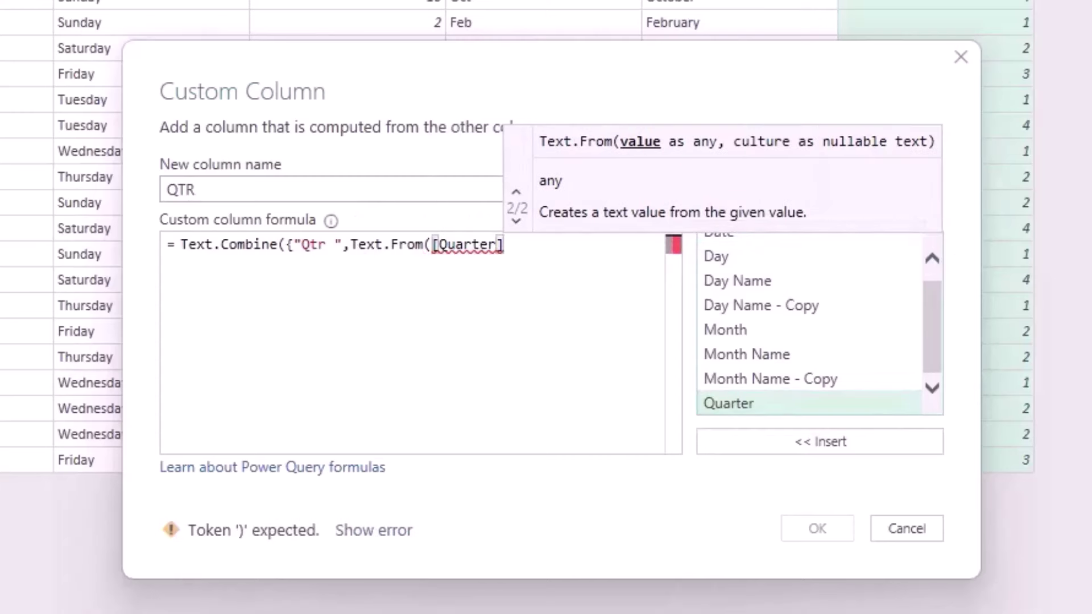
type(")")
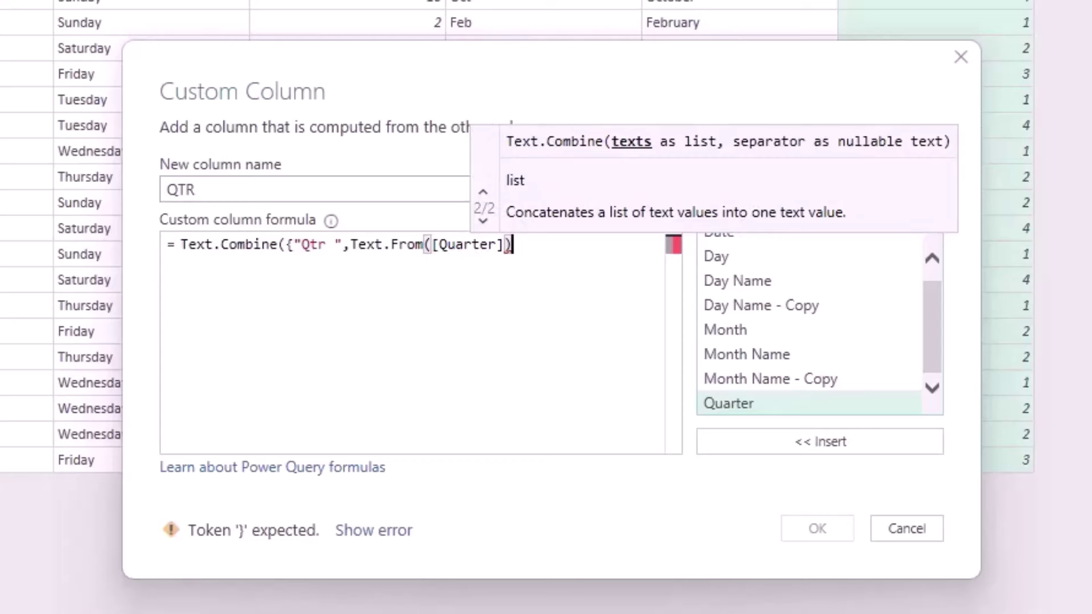
type("}")
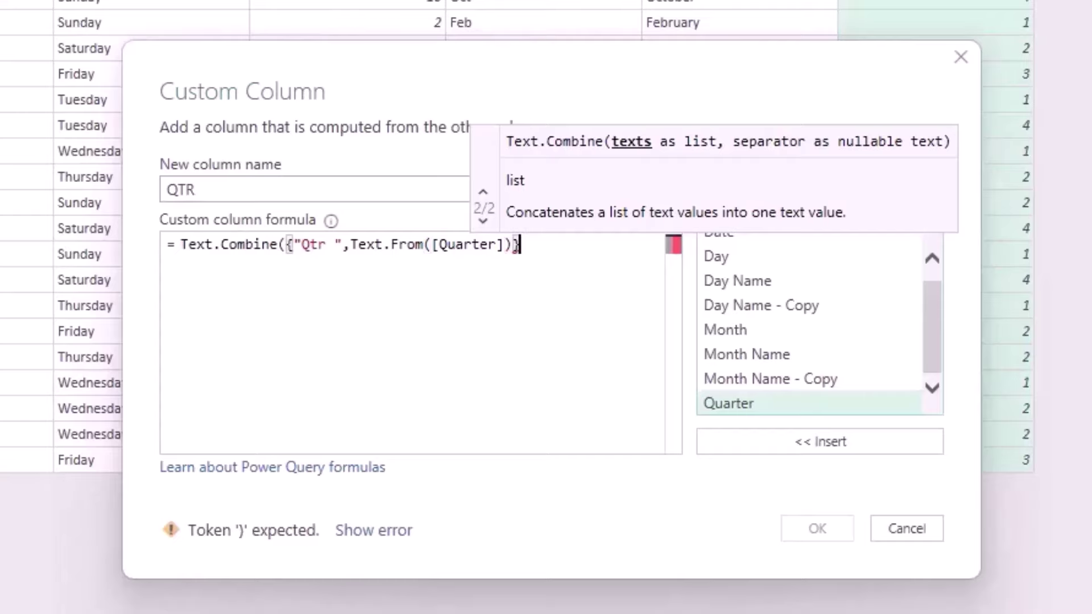
type(")")
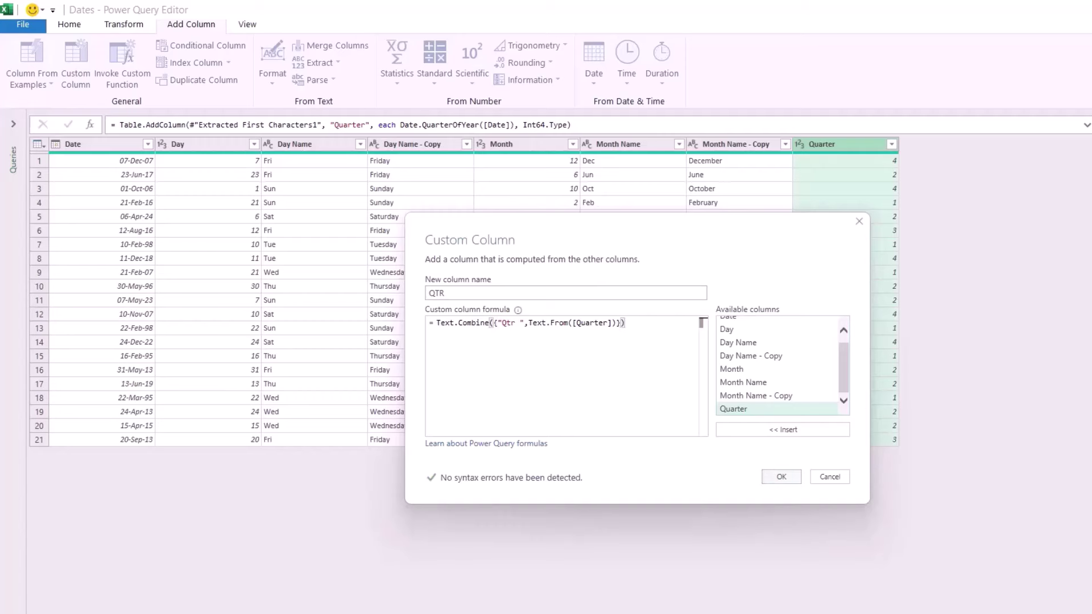
left_click(782, 477)
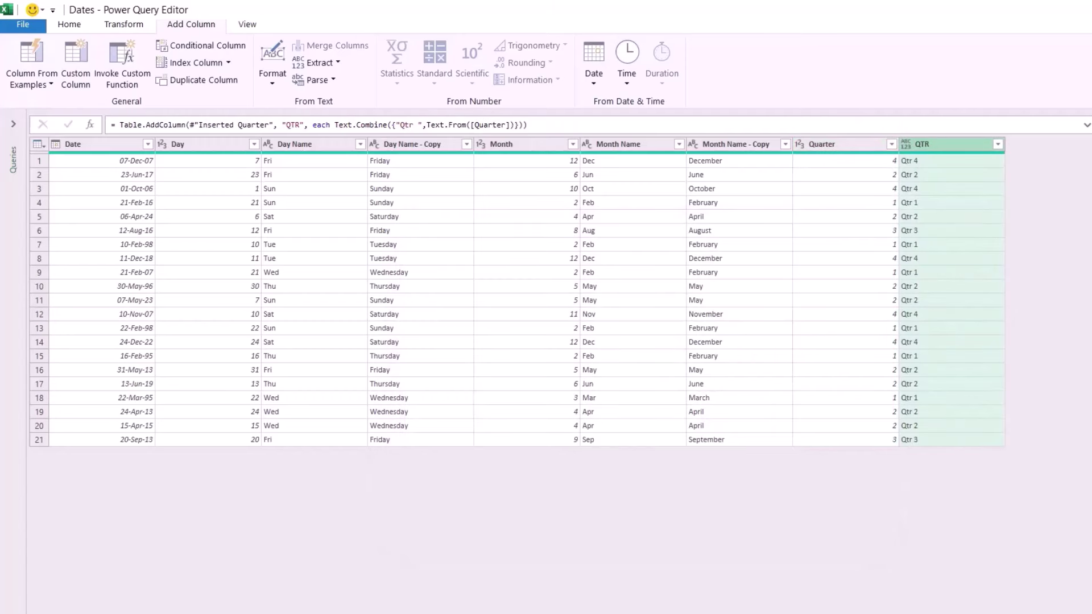
Step: Remove the numeric Quarter column and add a Week of Year column from the Date column
right_click(841, 144)
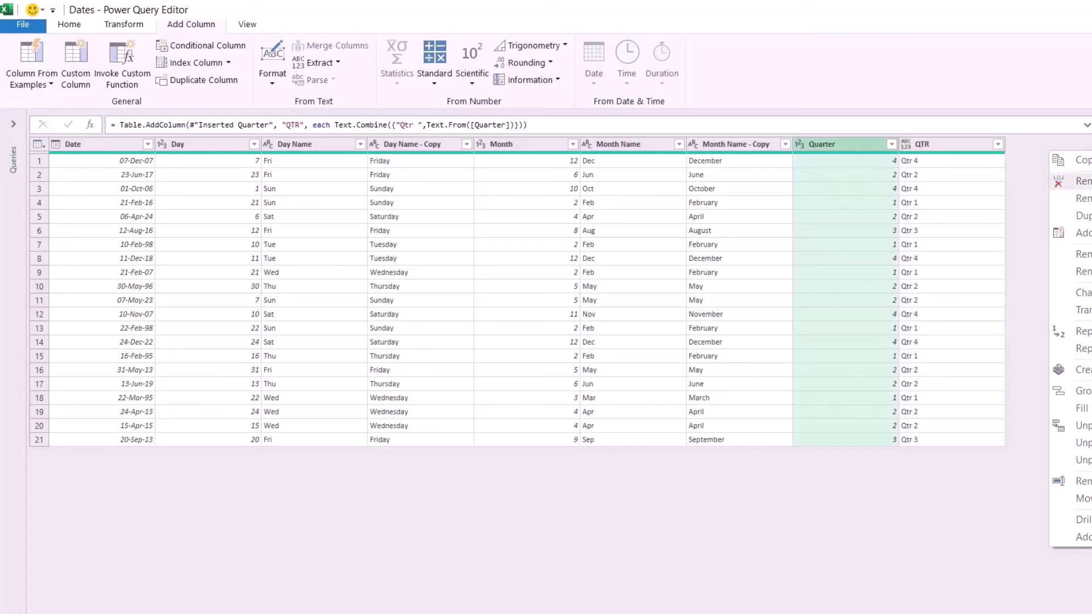
left_click(1081, 181)
left_click(98, 144)
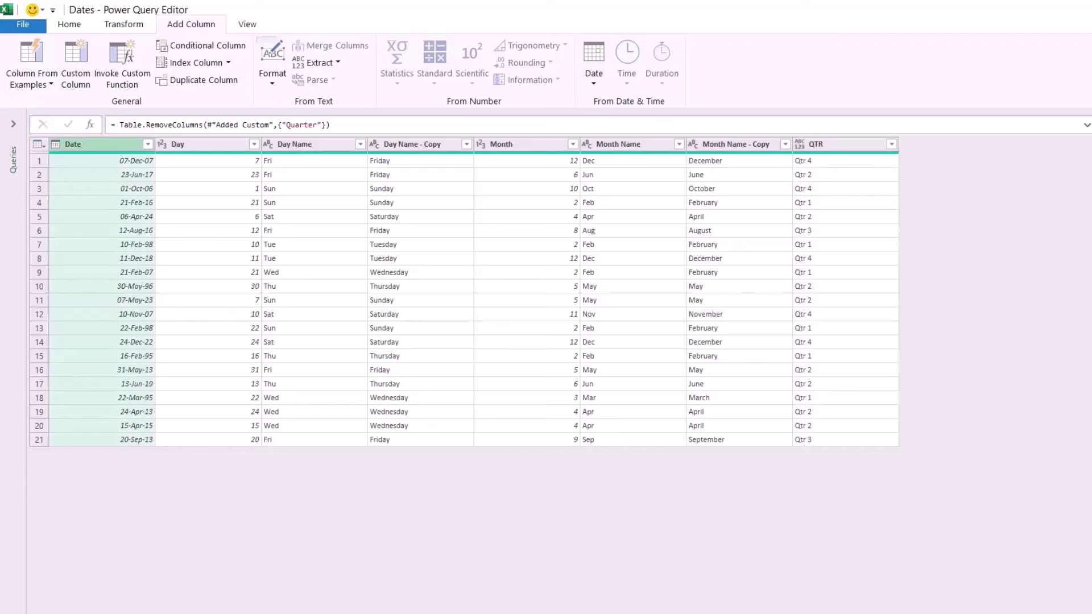
left_click(594, 63)
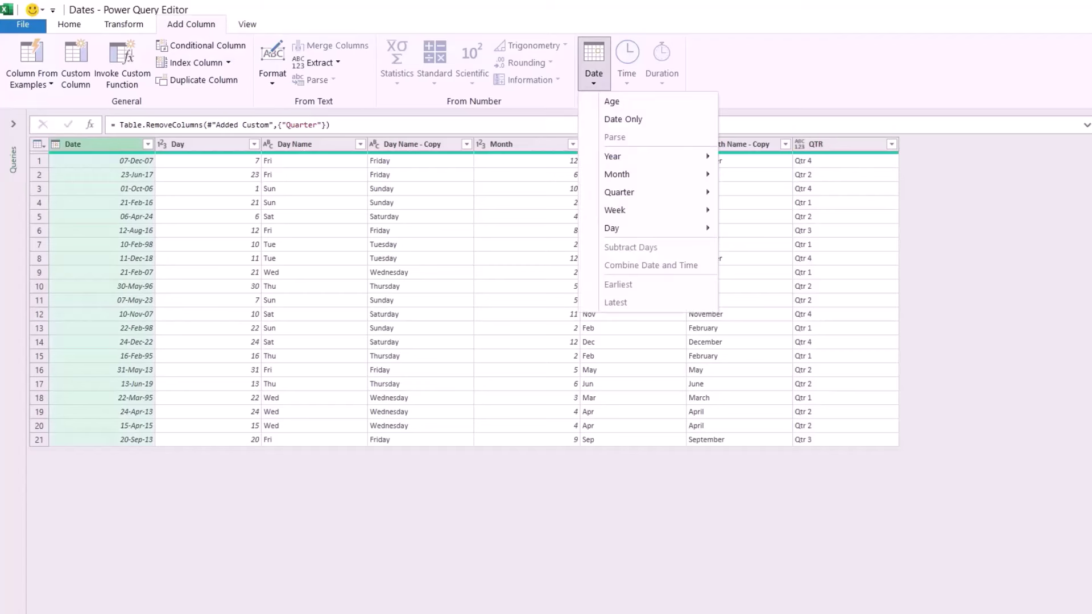
mouse_move(625, 210)
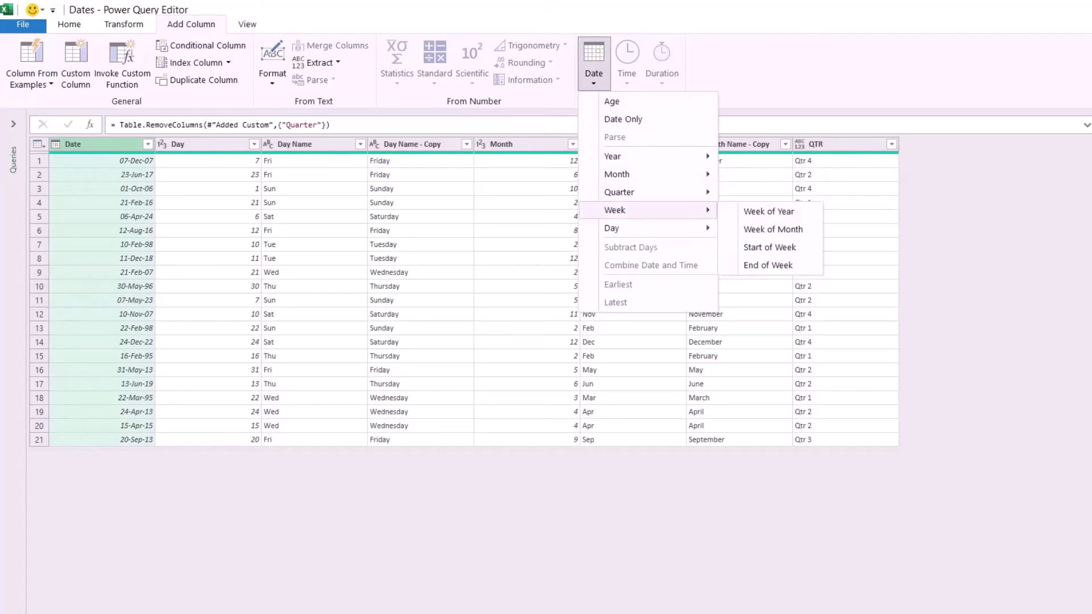
left_click(768, 211)
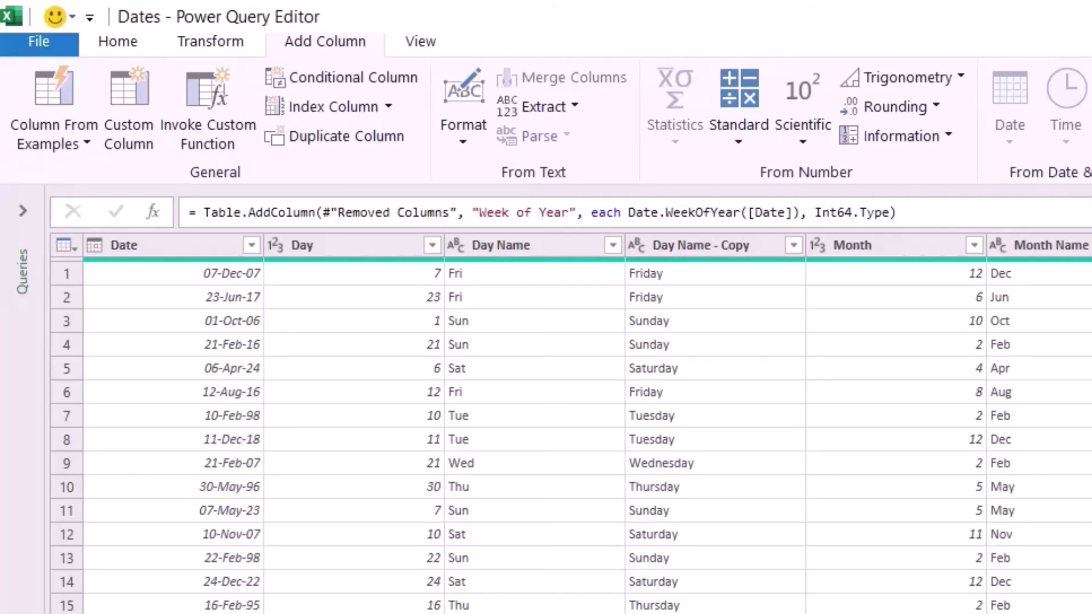
Step: Add Day.Monday as the second argument of Date.WeekOfYear in the Week of Year column's formula so weeks start on Monday
left_click(792, 213)
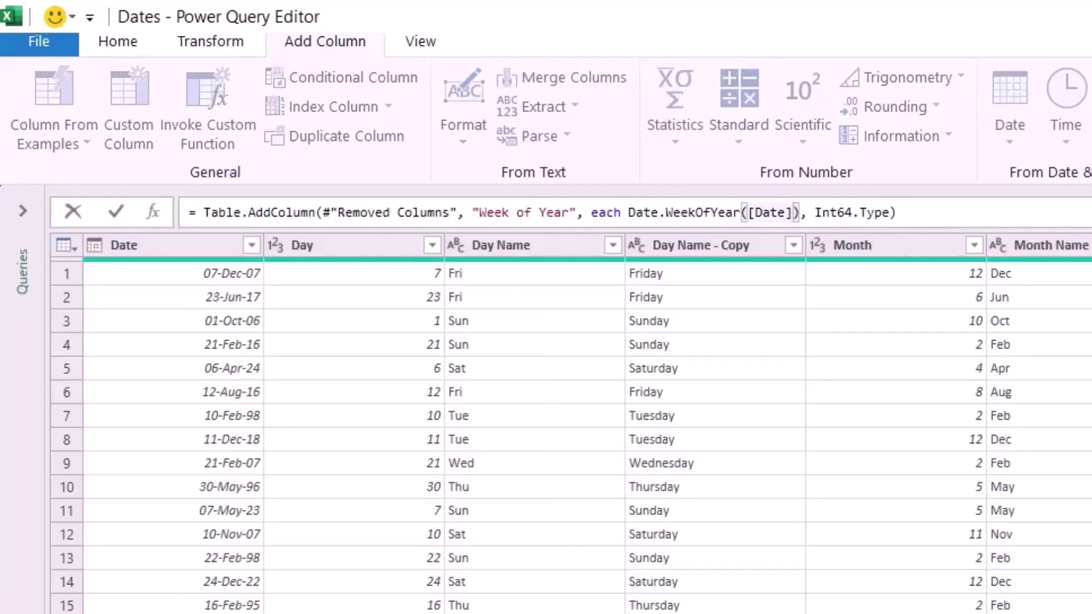
type(",")
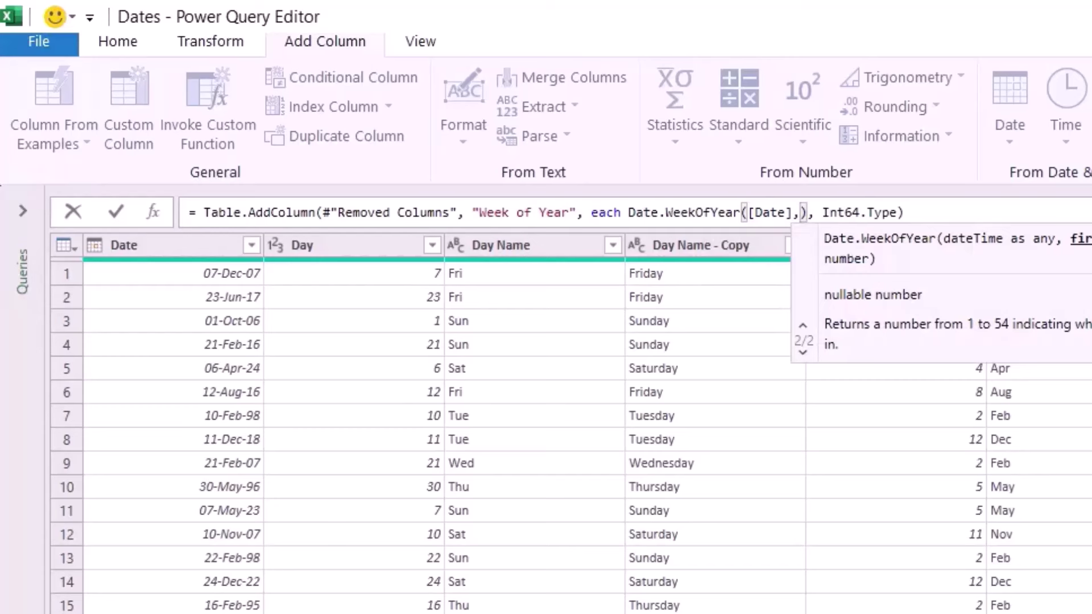
type("day")
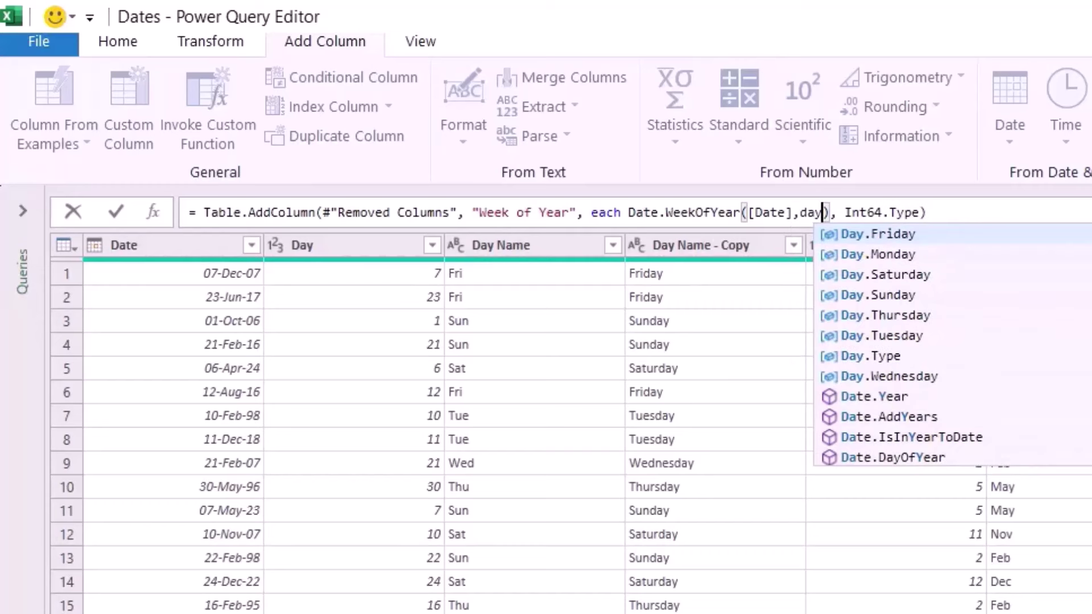
key("Down")
key("Tab")
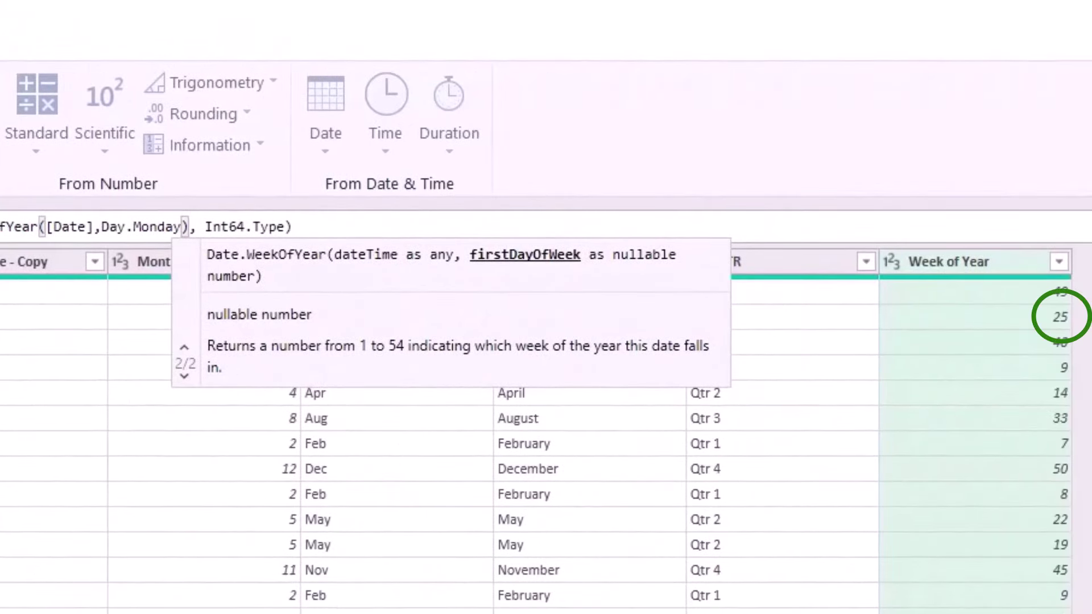
key("Return")
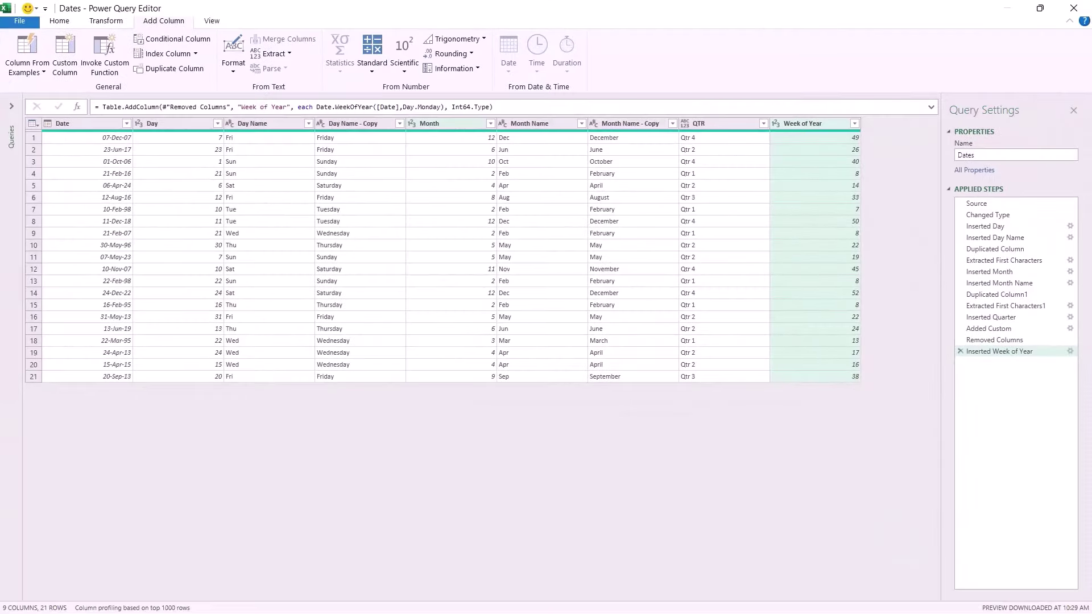
Step: Start a new custom column and name it Wk/Year
left_click(64, 57)
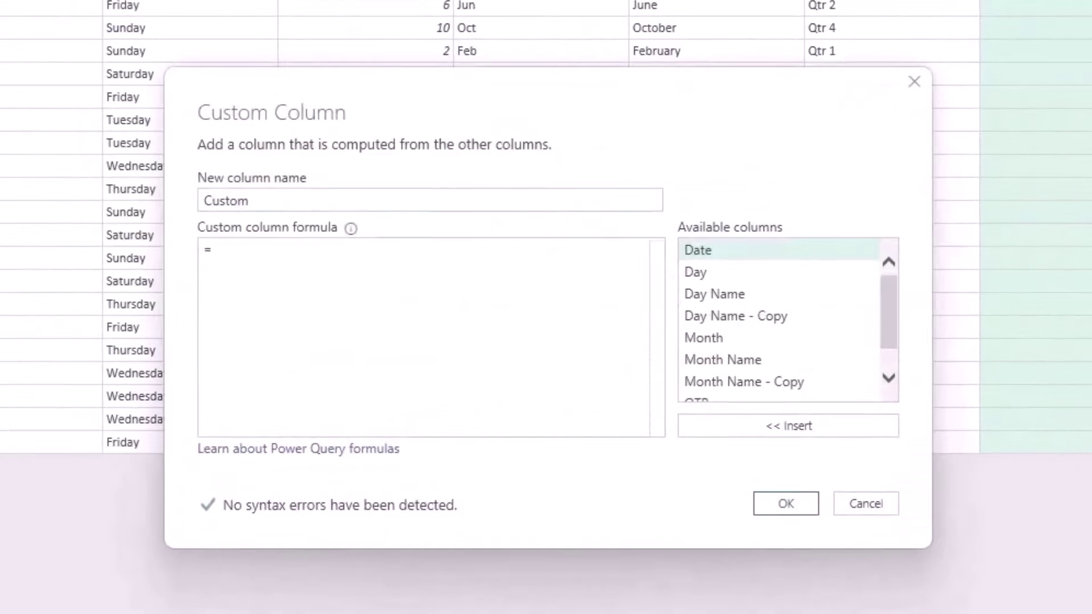
type("W")
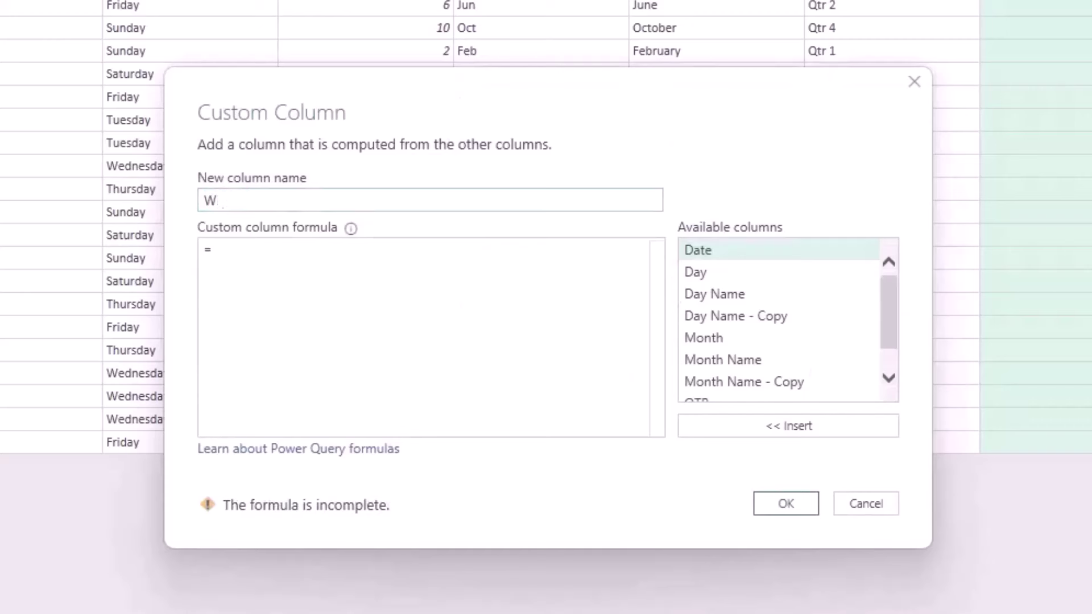
type("k/Year")
Step: Begin the Wk/Year column formula with Text.Combine and an opened list whose first item is the text "Wk "
left_click(217, 249)
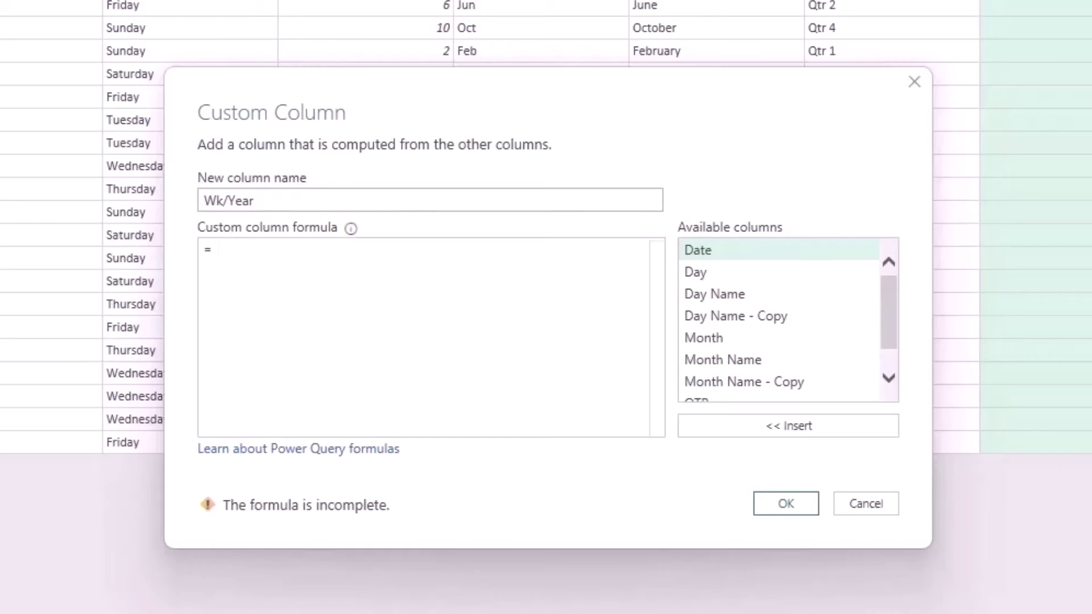
type("Text.Combine(")
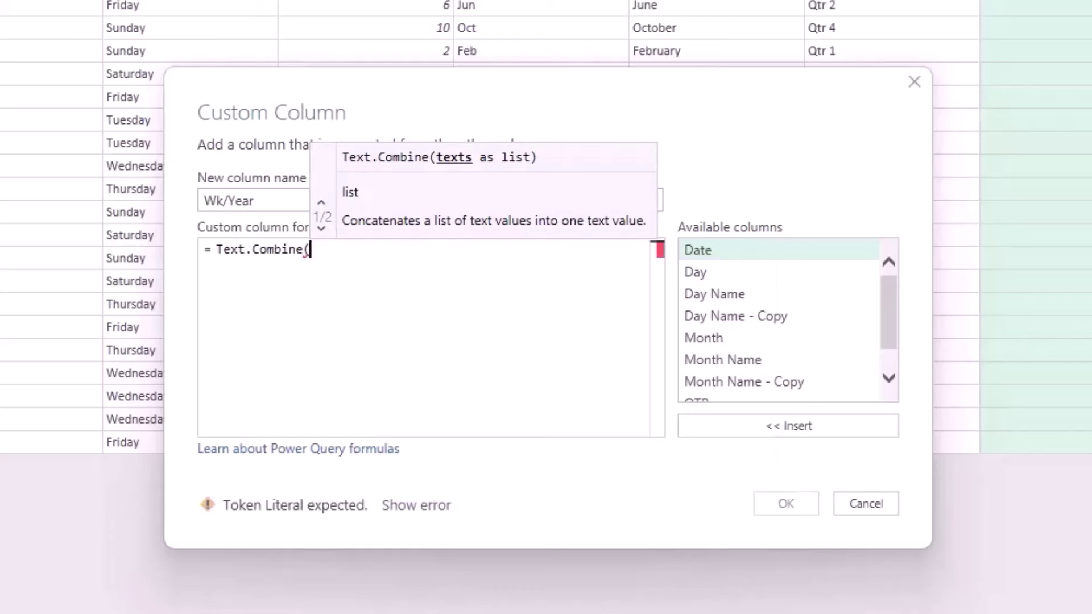
type("{")
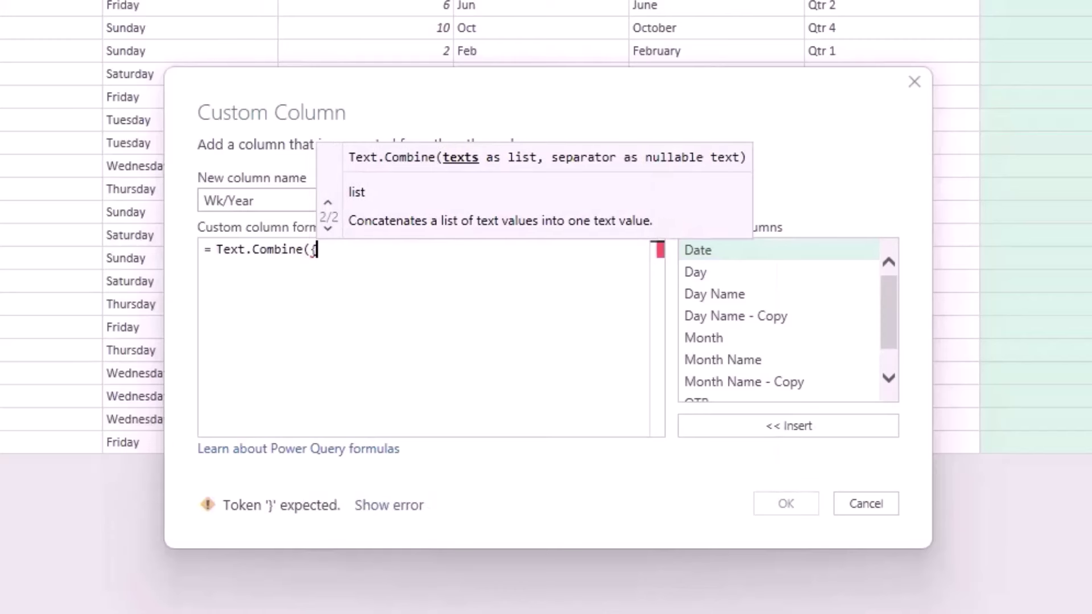
type("\"\"")
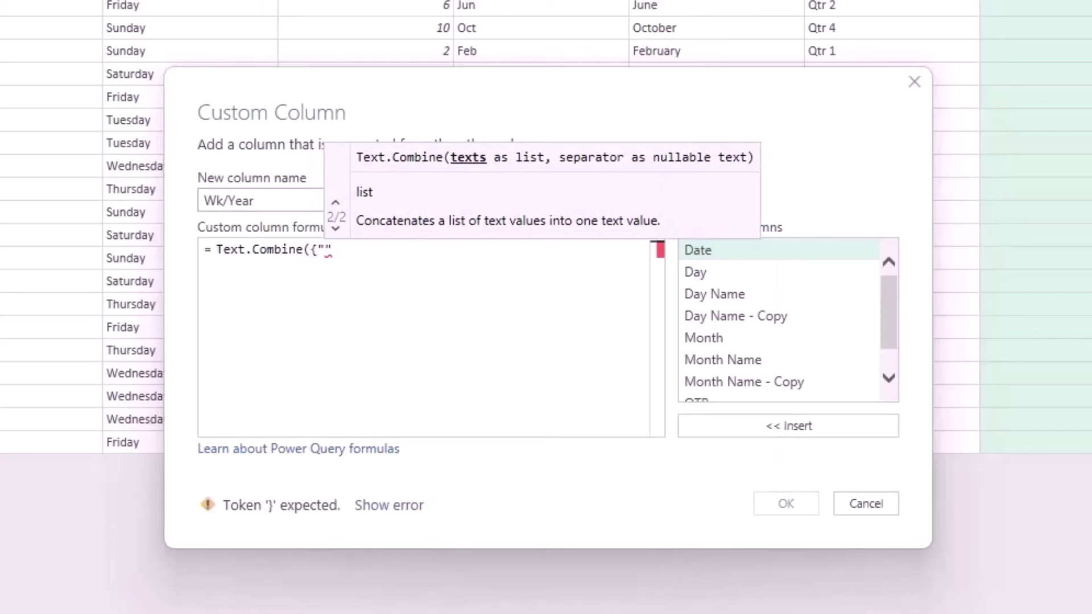
type("Wk \"")
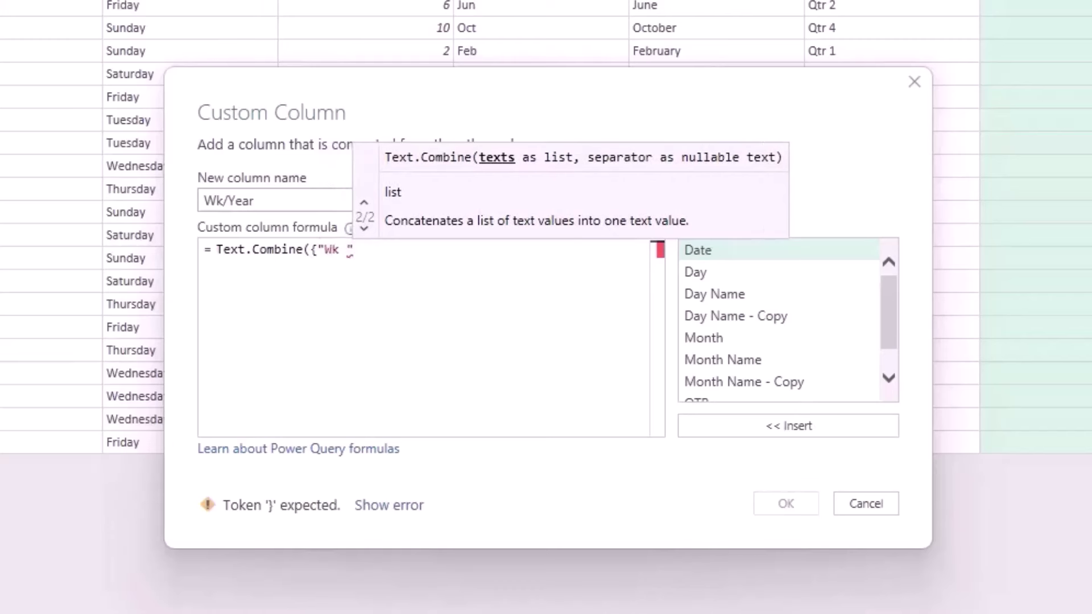
type(",")
Step: Complete the Wk/Year formula with Text.From([Week of Year]) as the second list item, close the brackets and create the column
scroll(779, 320, "down", 1)
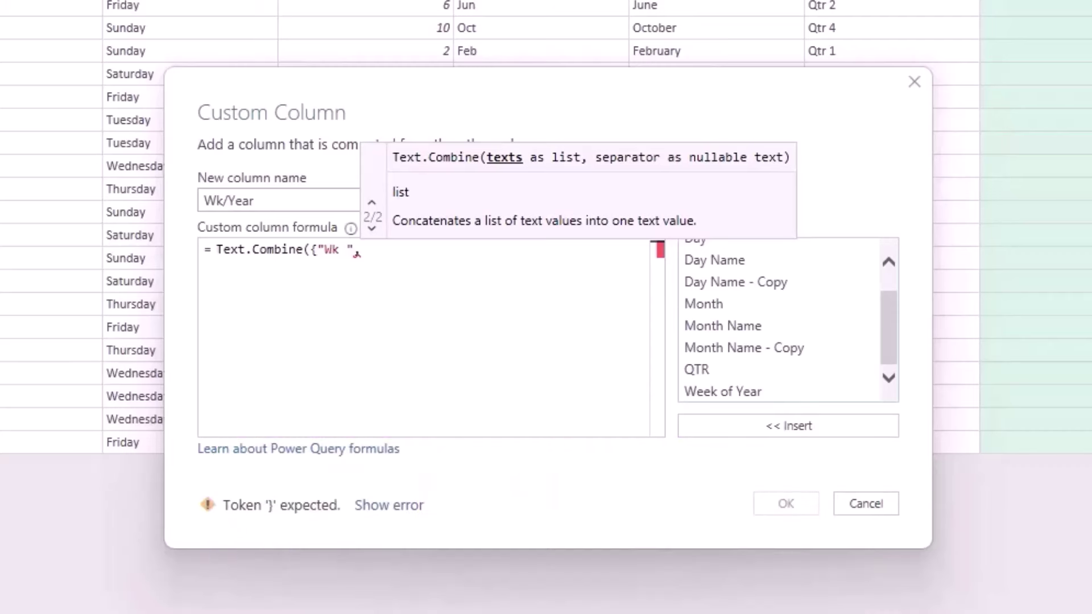
type("Text.From(")
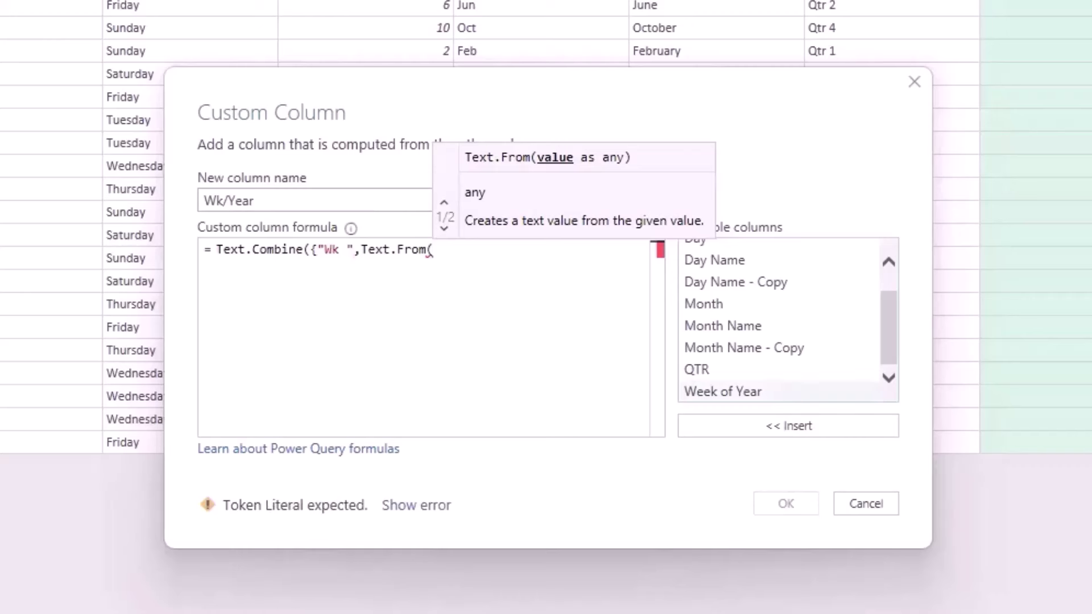
double_click(722, 391)
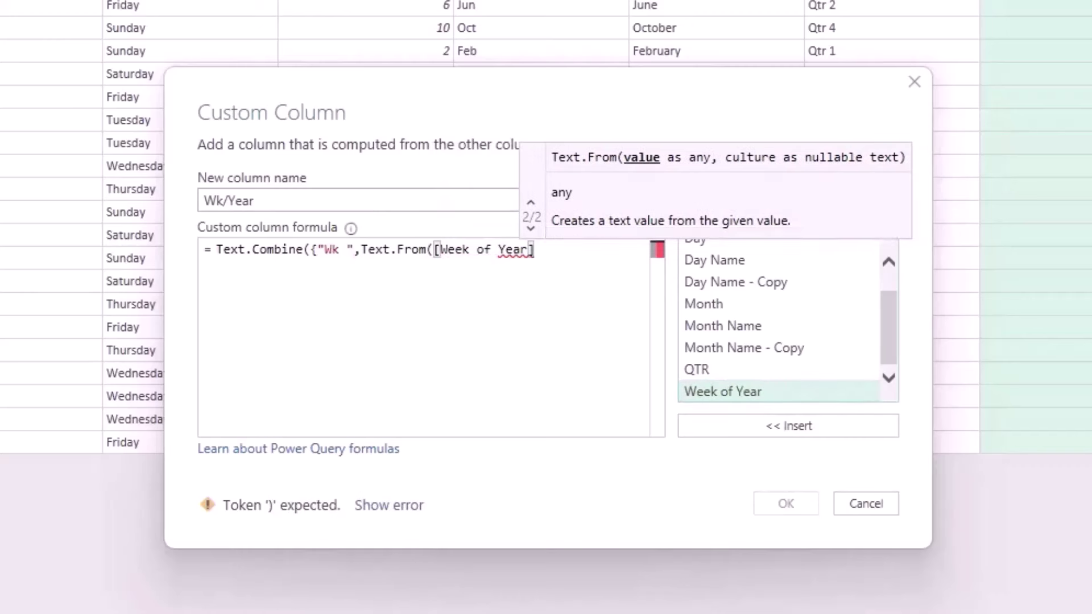
type(")")
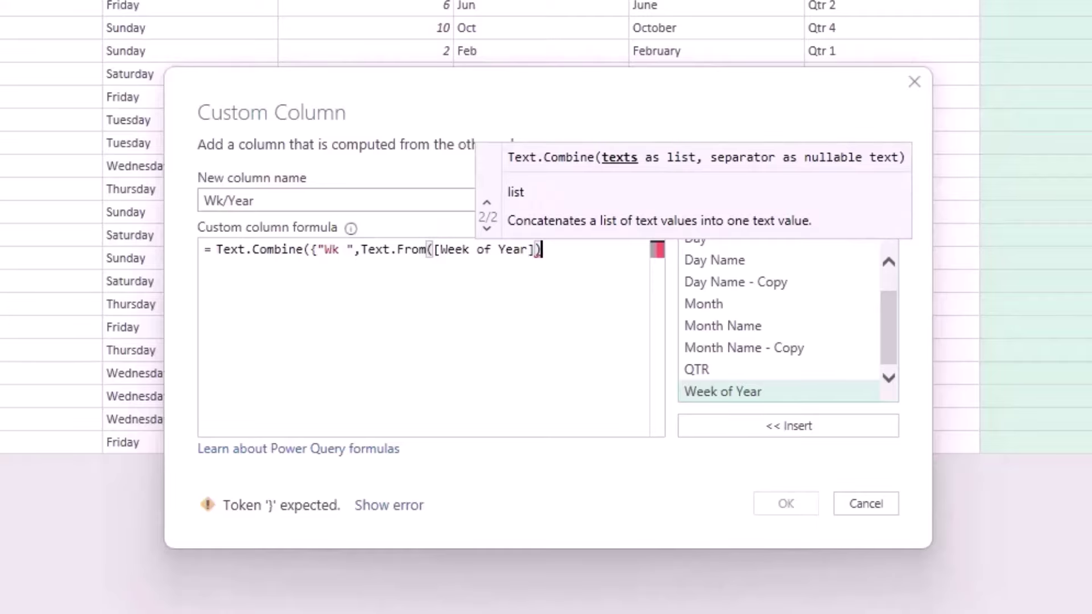
type("})")
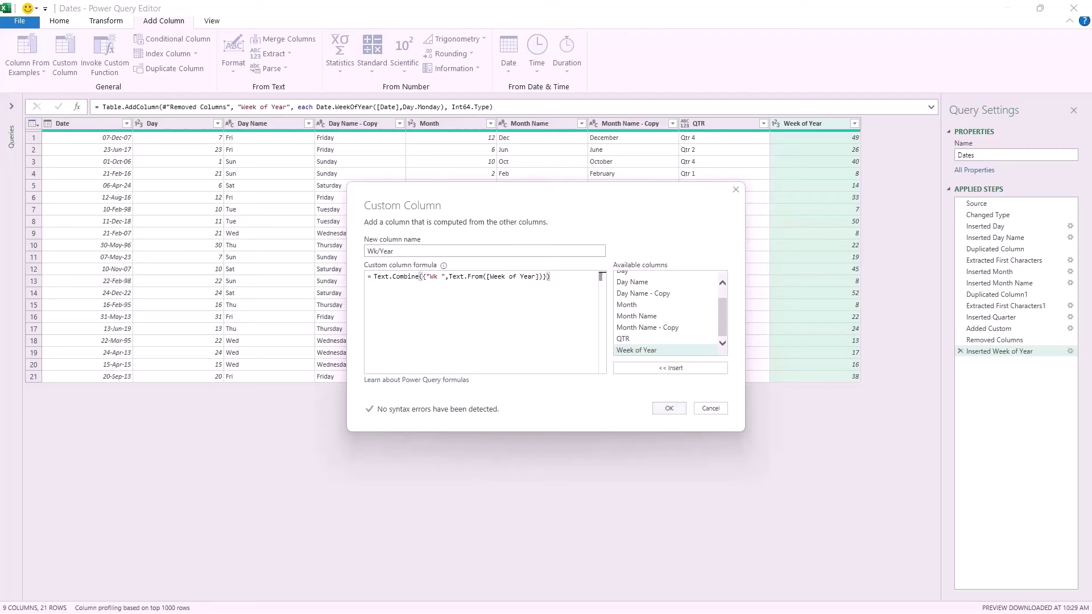
left_click(780, 498)
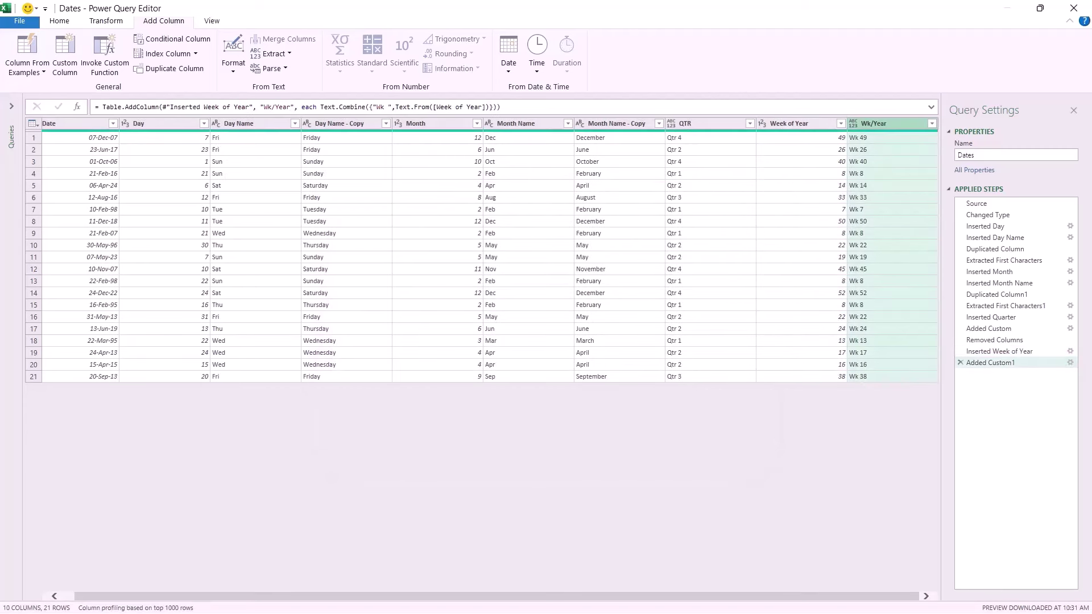
Step: Remove the numeric Week of Year column and the original Date column from the query
left_click(792, 123)
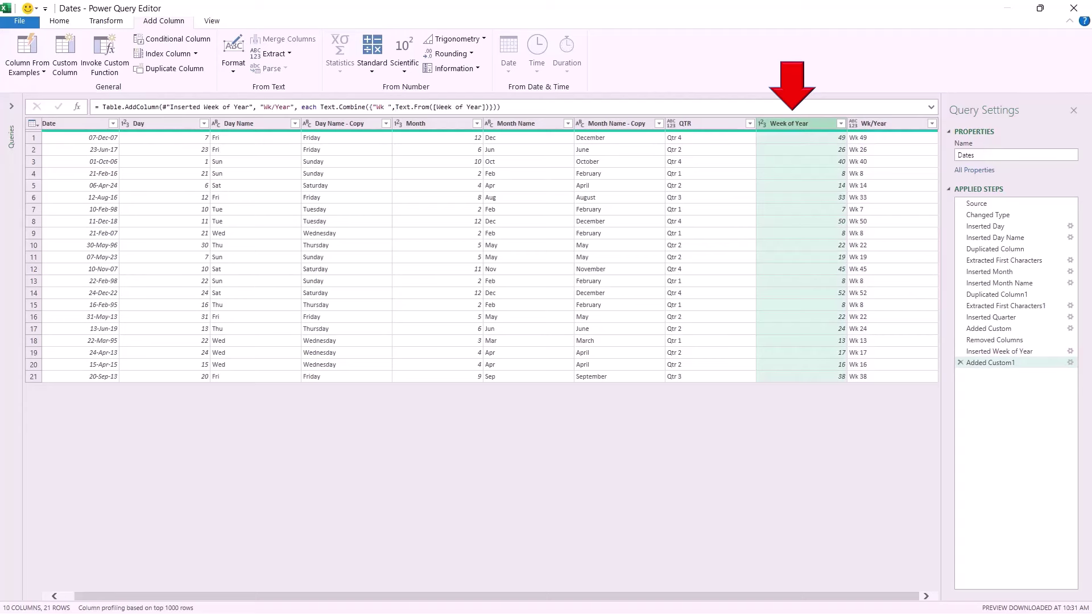
right_click(792, 124)
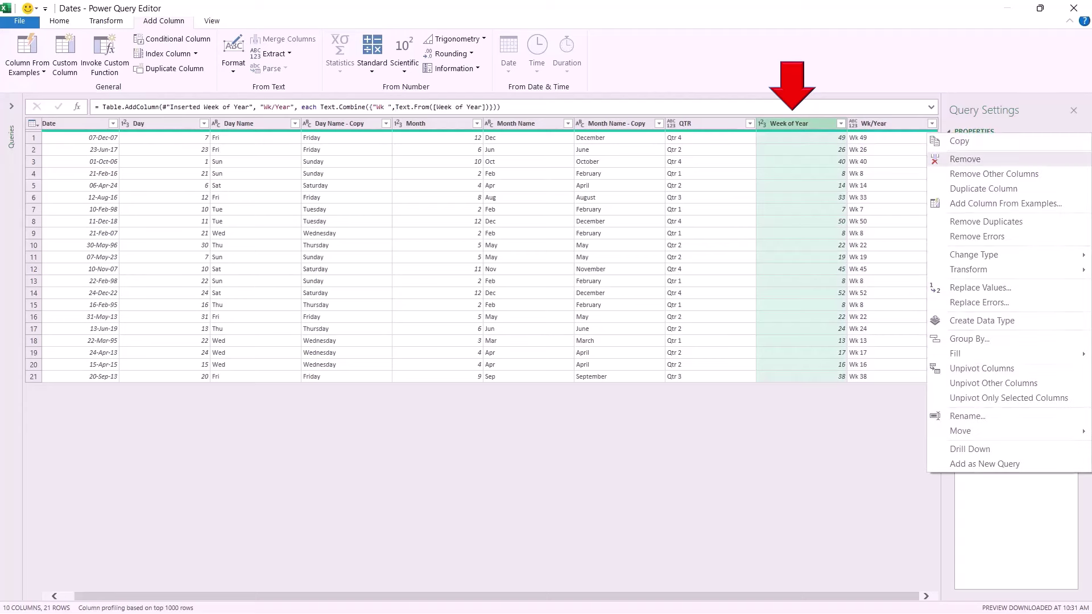
left_click(966, 159)
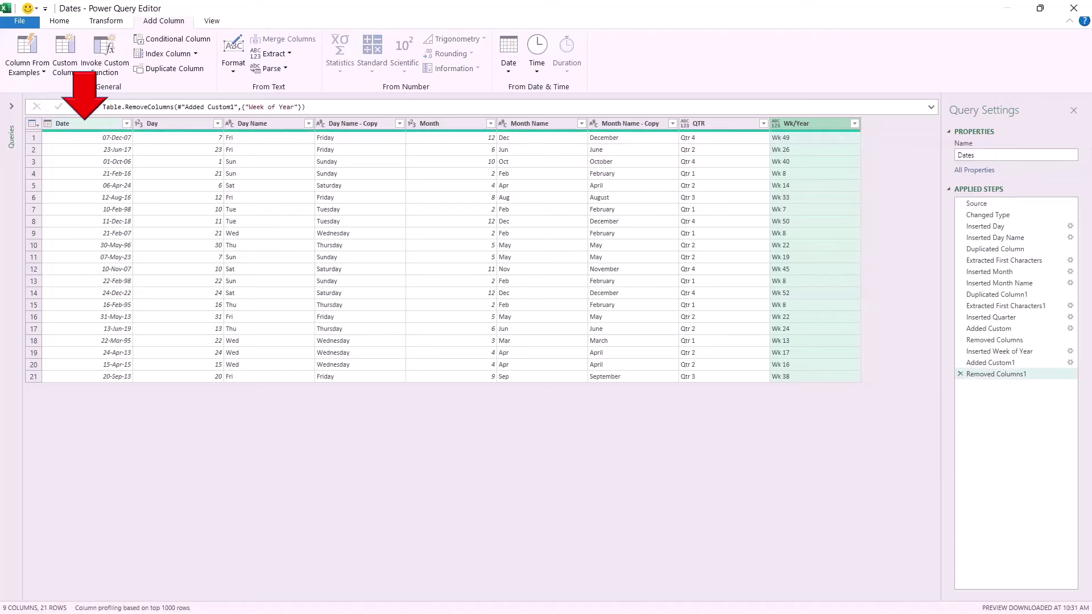
left_click(84, 122)
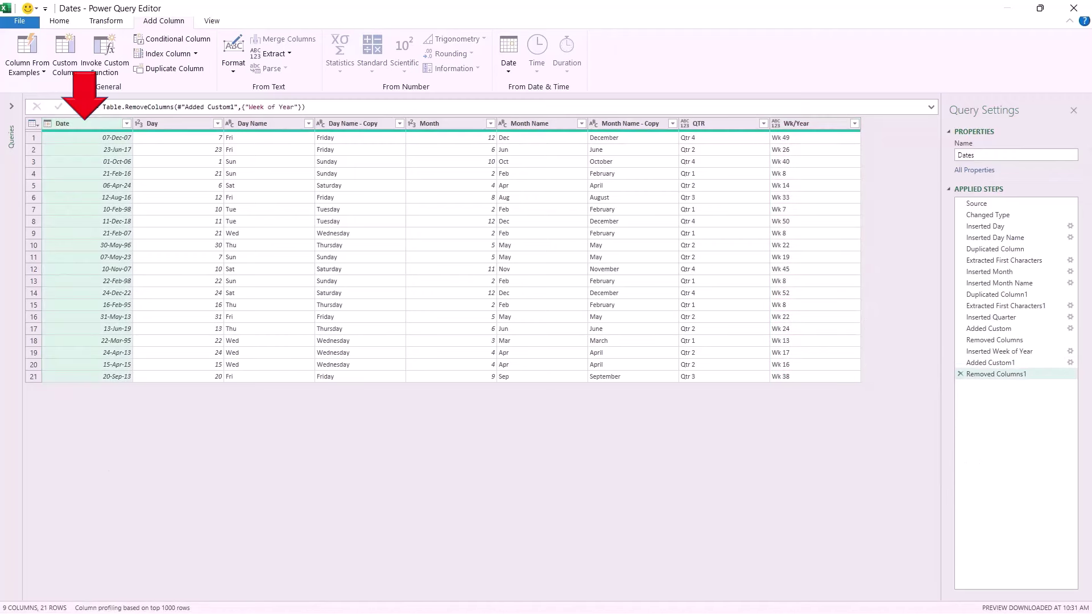
right_click(102, 126)
left_click(144, 157)
key("Delete")
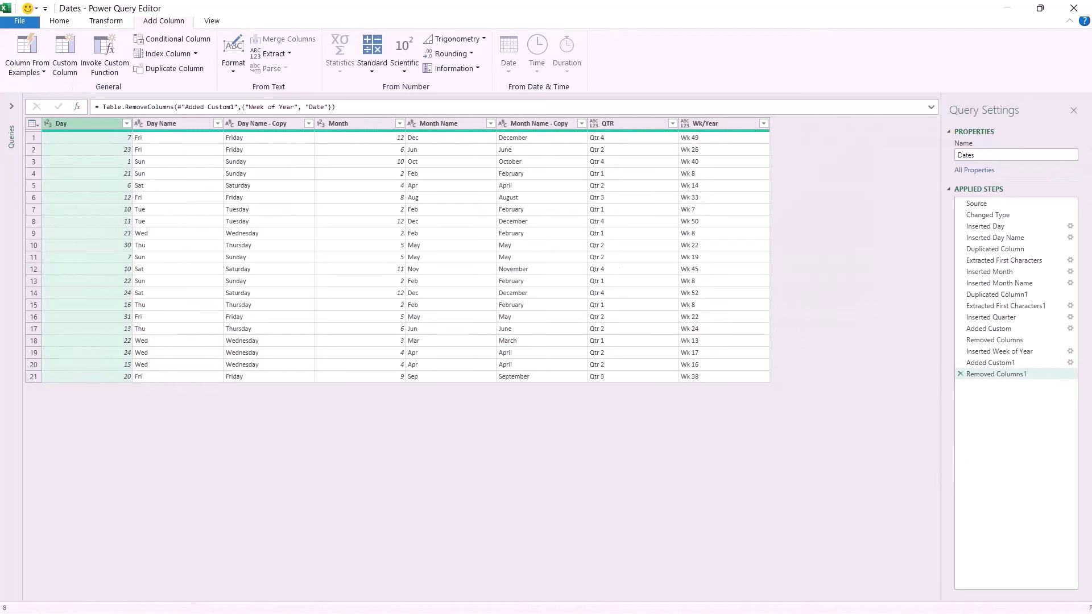
Step: Detect the data types of all the query's columns at once
key("ctrl+a")
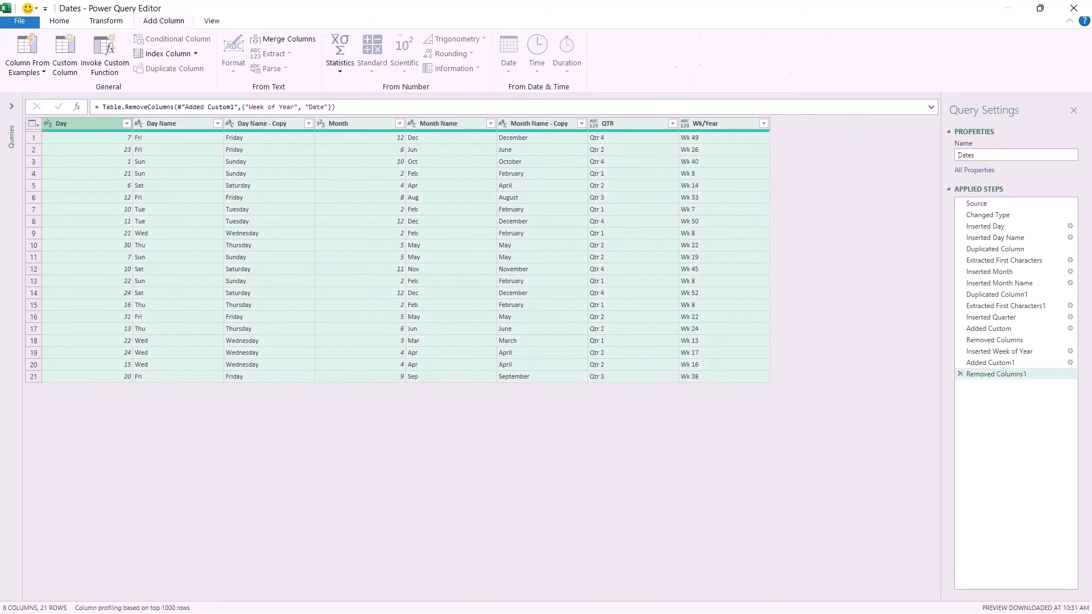
left_click(106, 21)
left_click(186, 54)
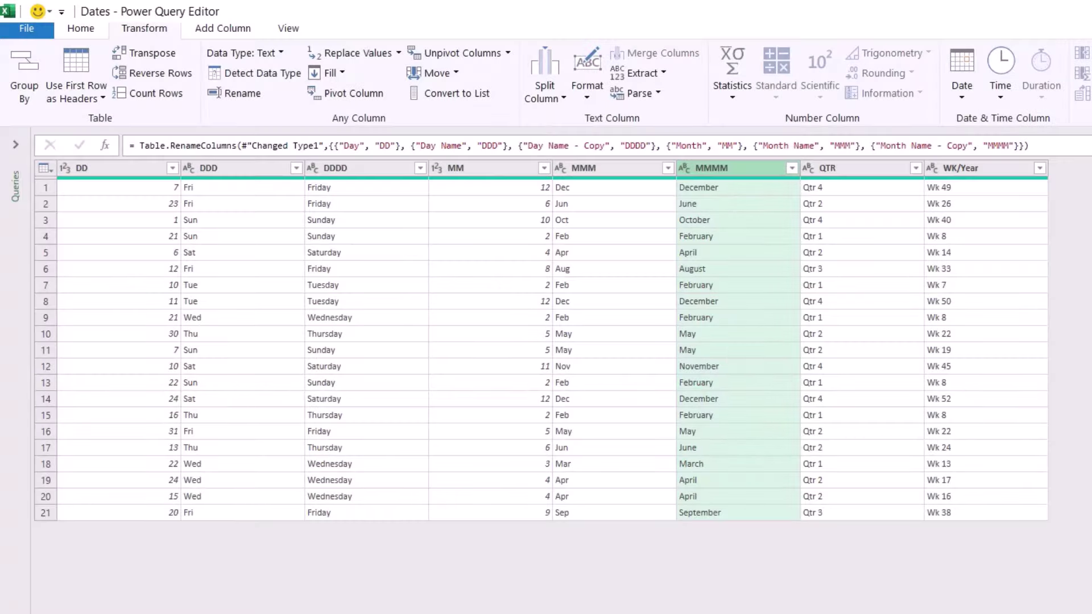
Step: Close the query editor and load the results as a table into the existing PQ worksheet at cell C2
left_click(111, 39)
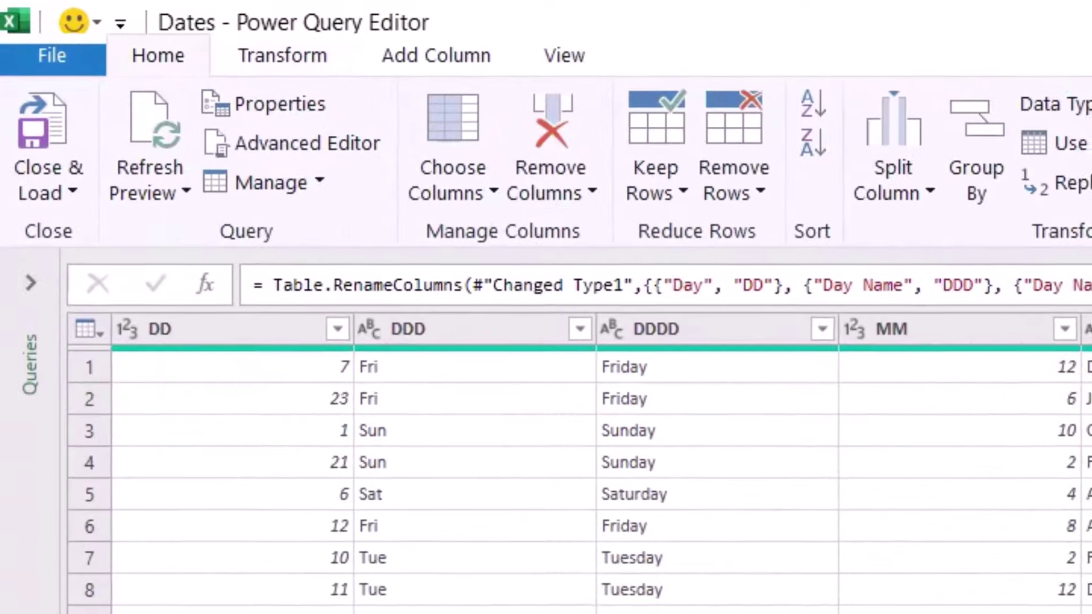
left_click(34, 126)
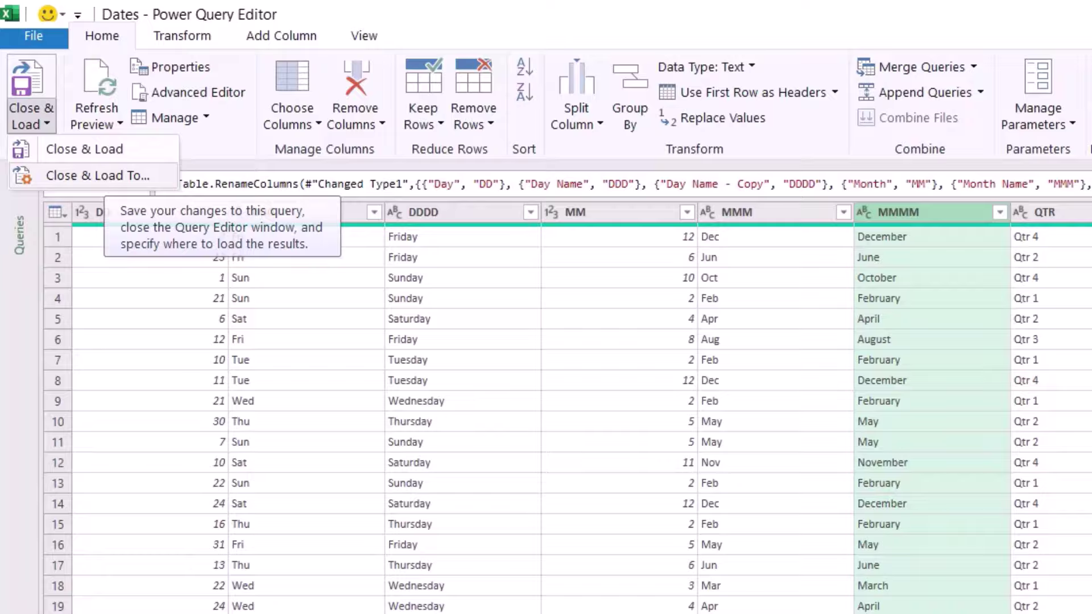
left_click(153, 274)
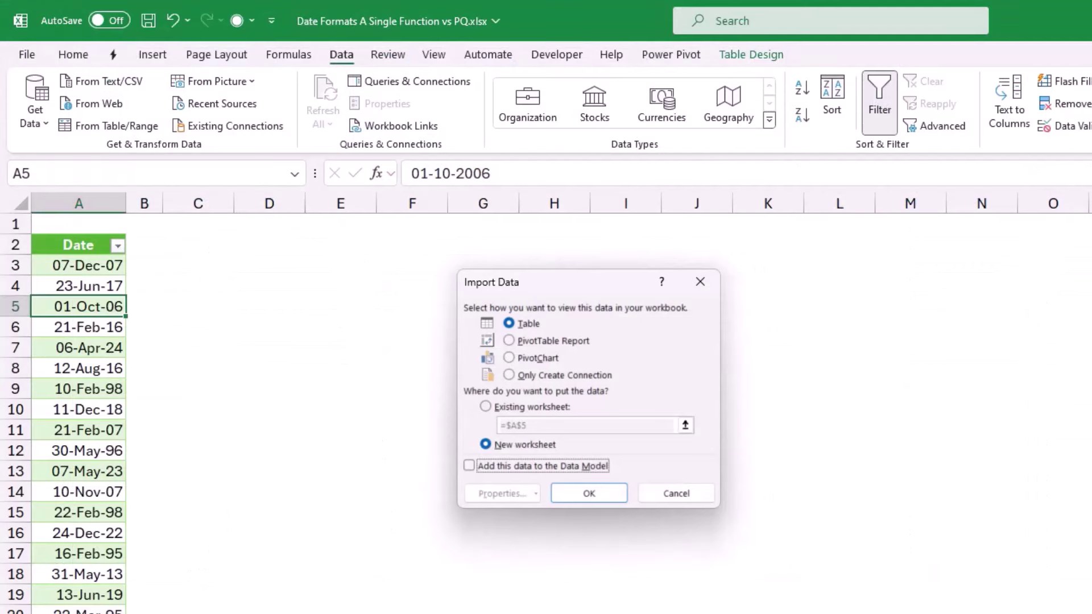
key("alt+e")
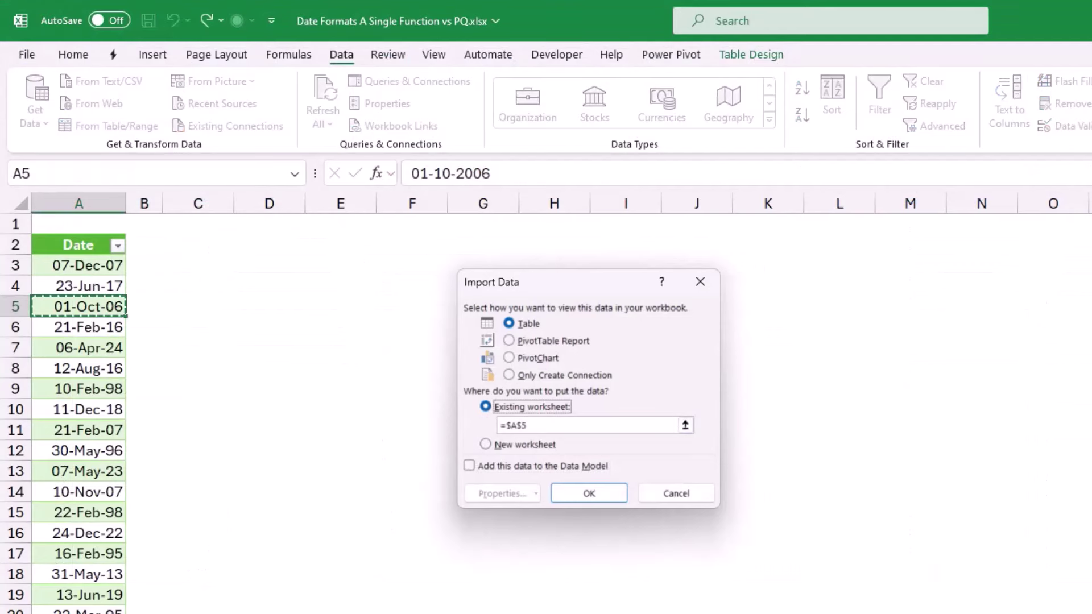
left_click(198, 245)
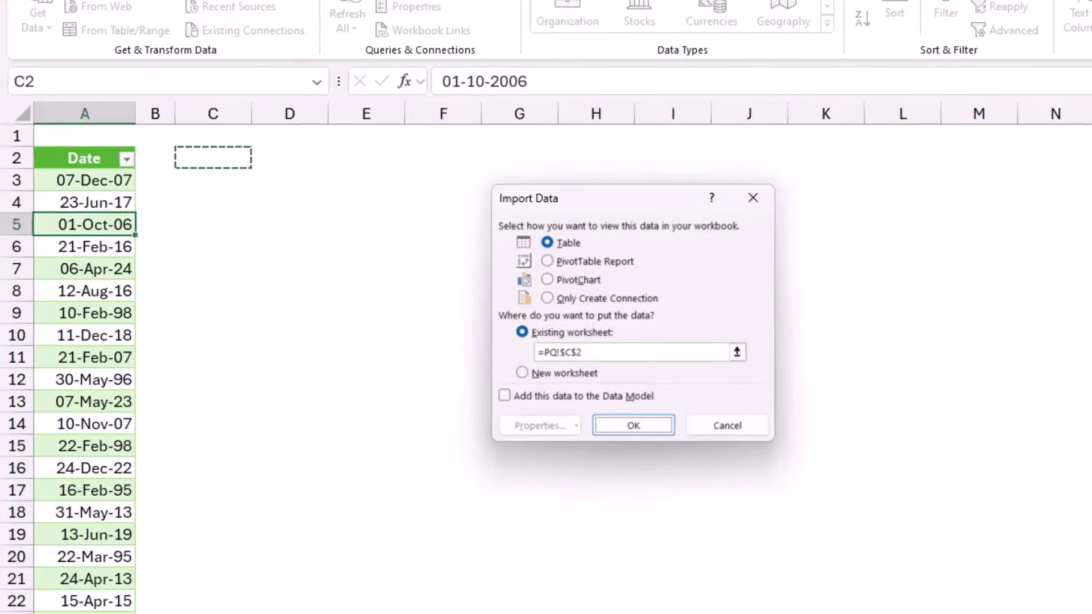
key("Return")
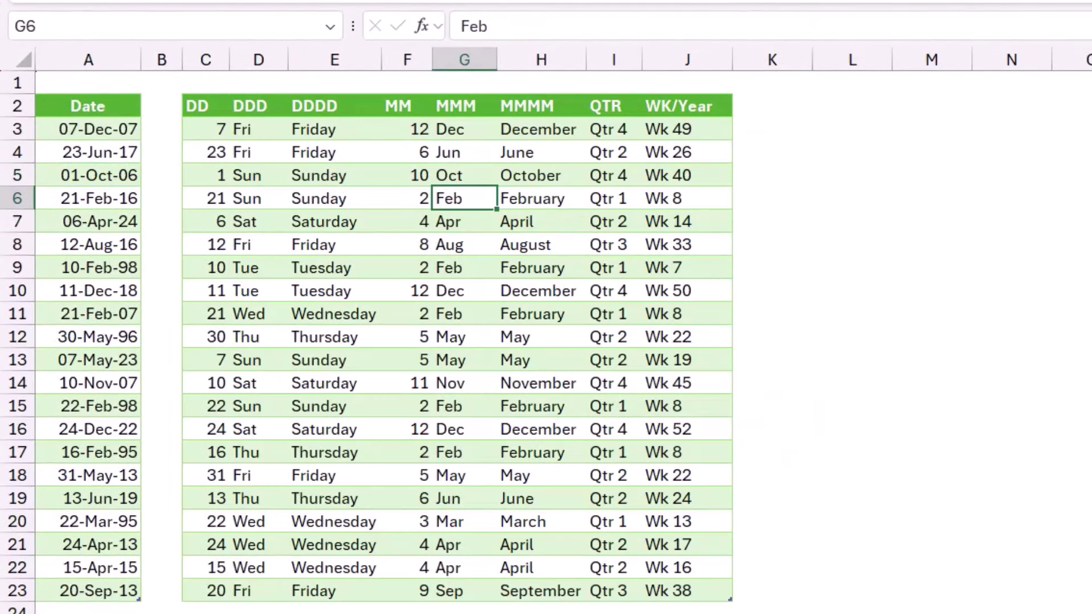